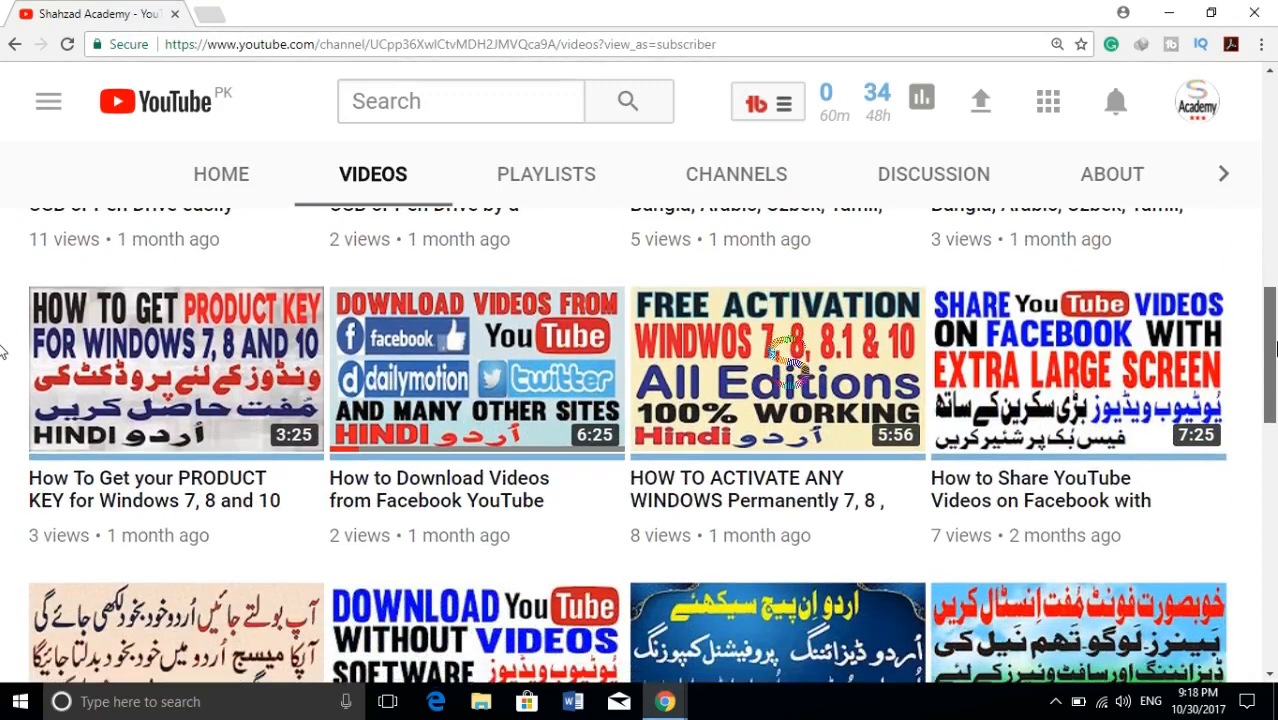
- Browse the uploaded videos on the Shahzad Academy channel page
scroll(1275, 347, down, 1)
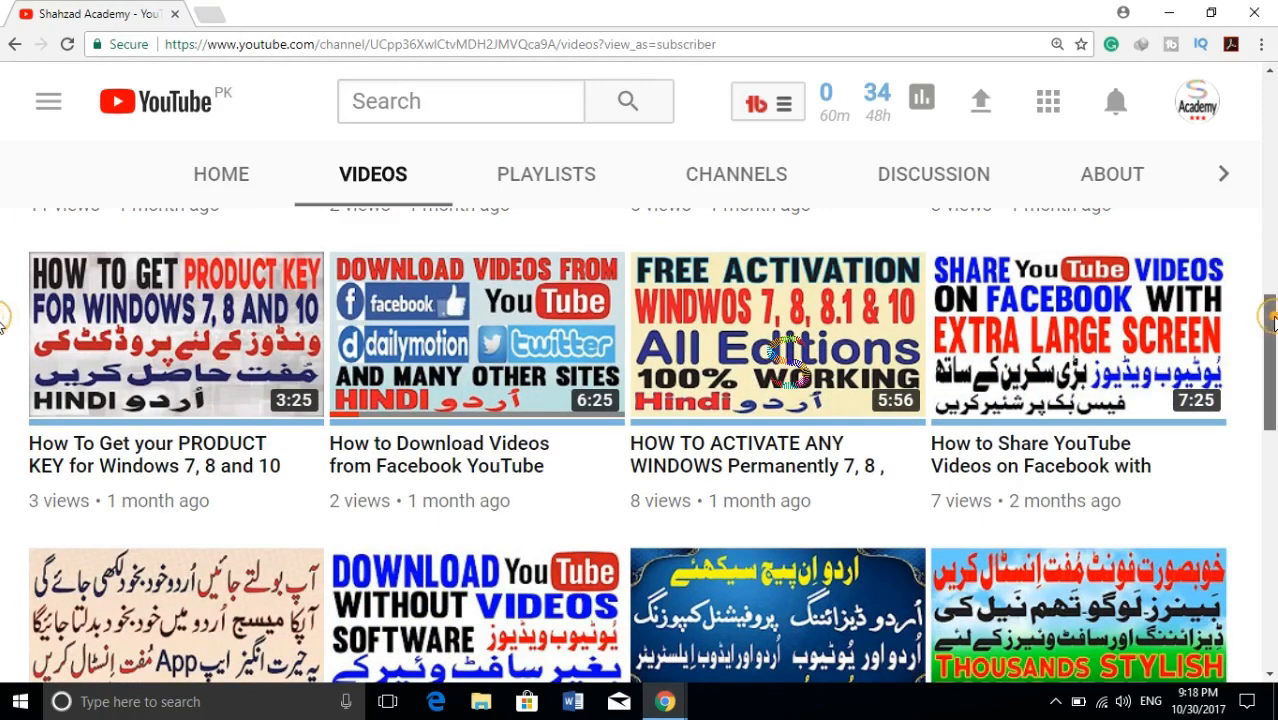
drag(1275, 322, 1275, 517)
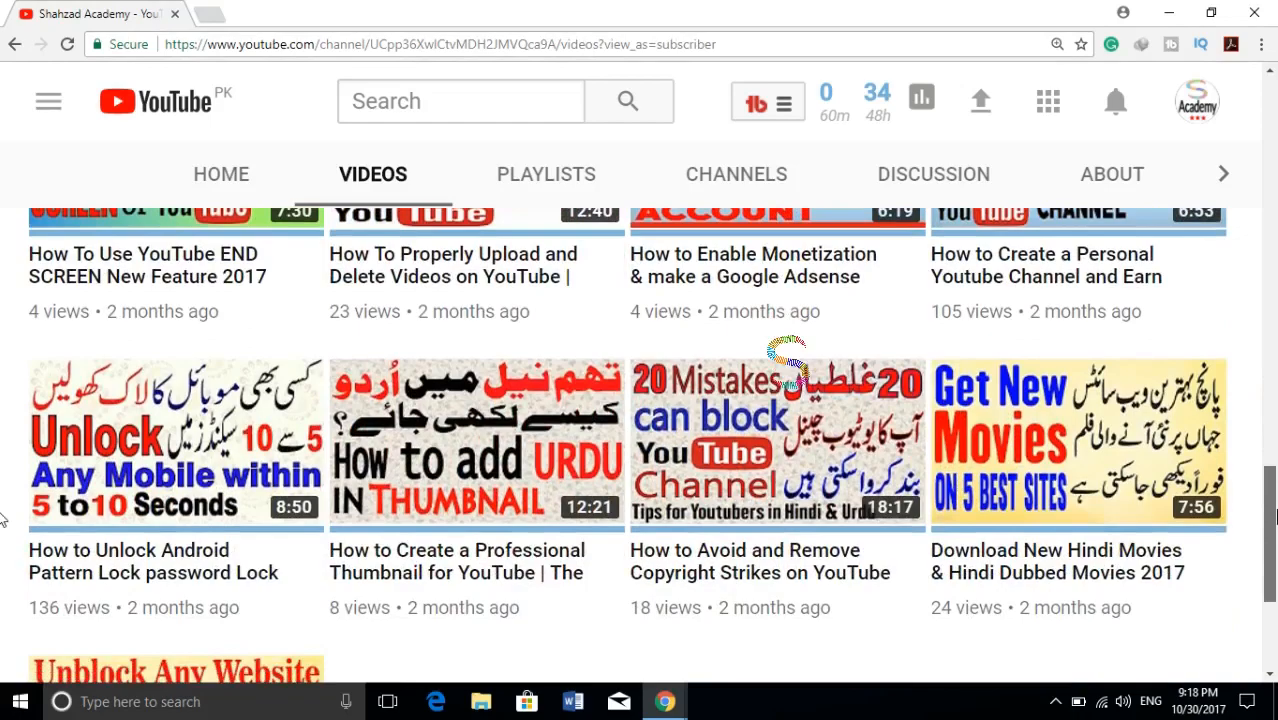
drag(1275, 517, 1250, 115)
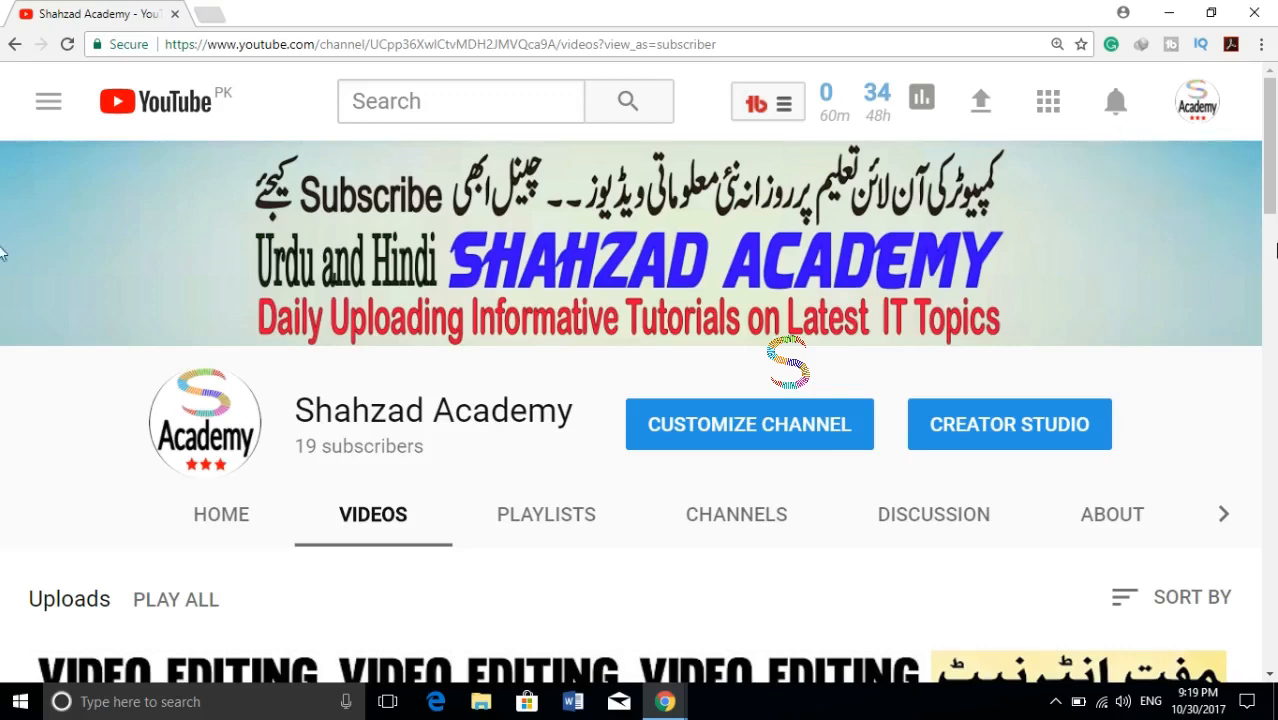
scroll(1272, 178, down, 1)
scroll(1272, 178, down, 3)
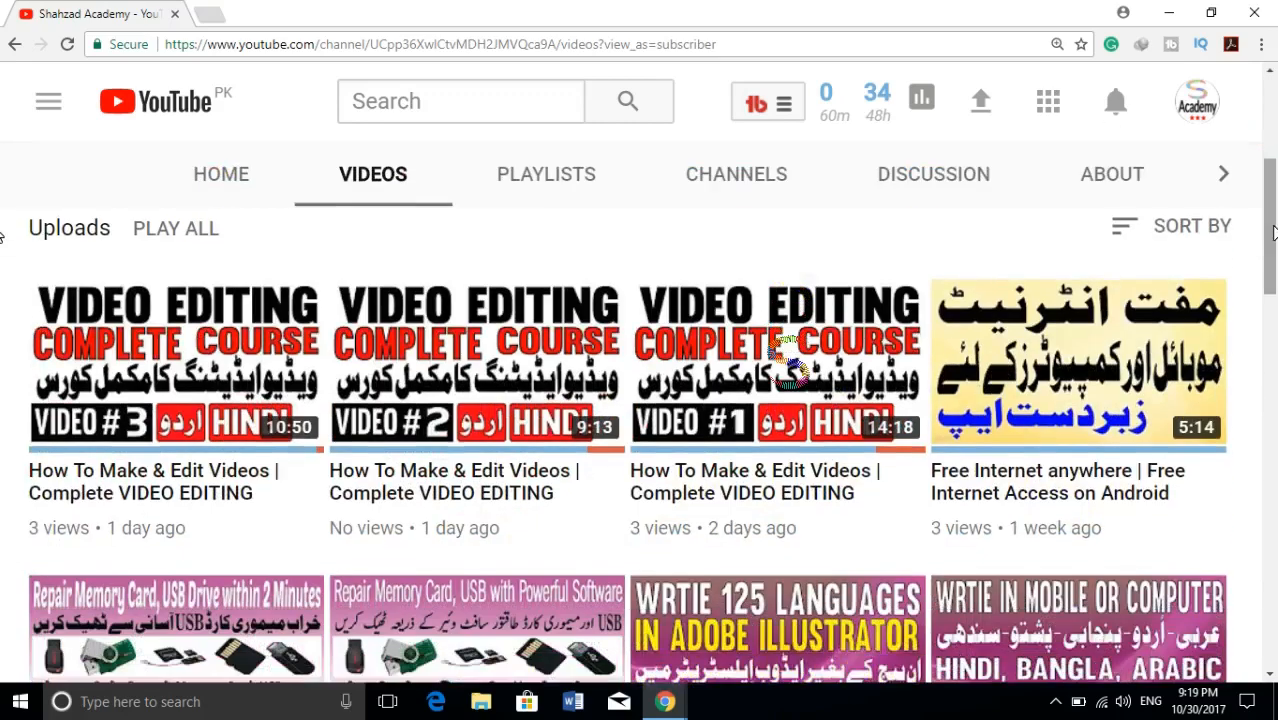
- Switch to Wondershare Filmora and start a new movie in Full Feature Mode
click(1171, 12)
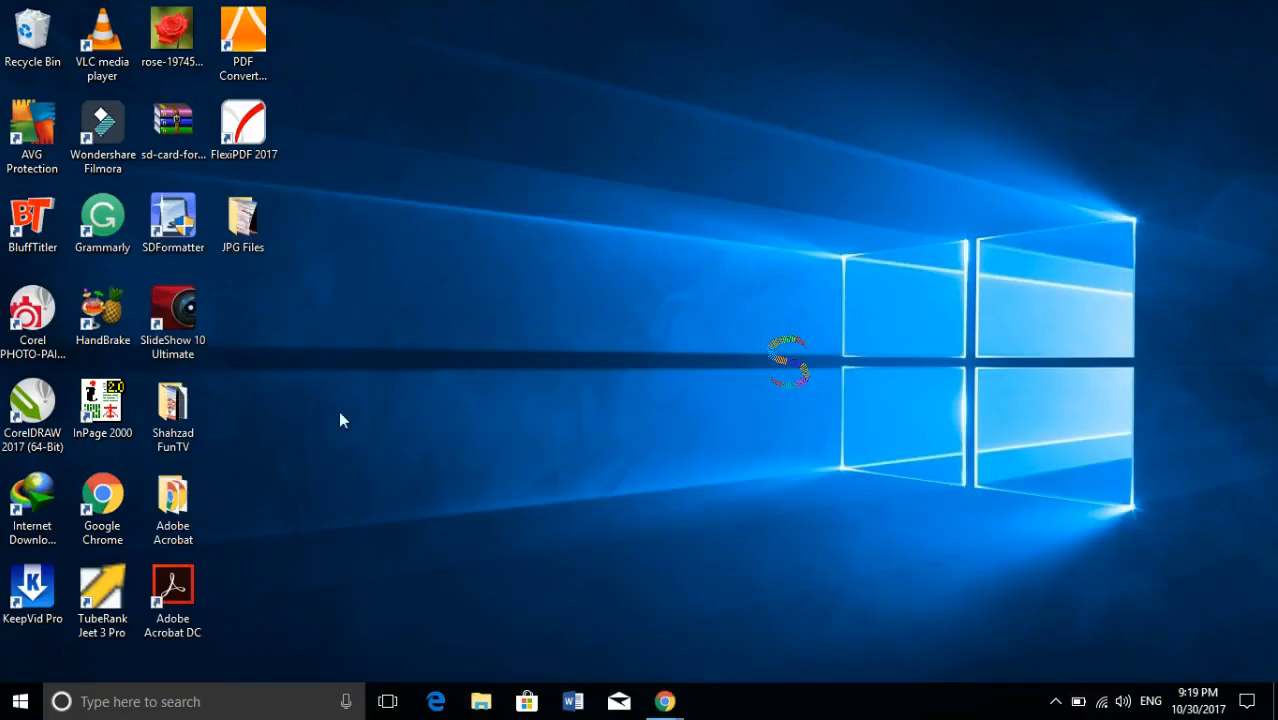
double_click(118, 150)
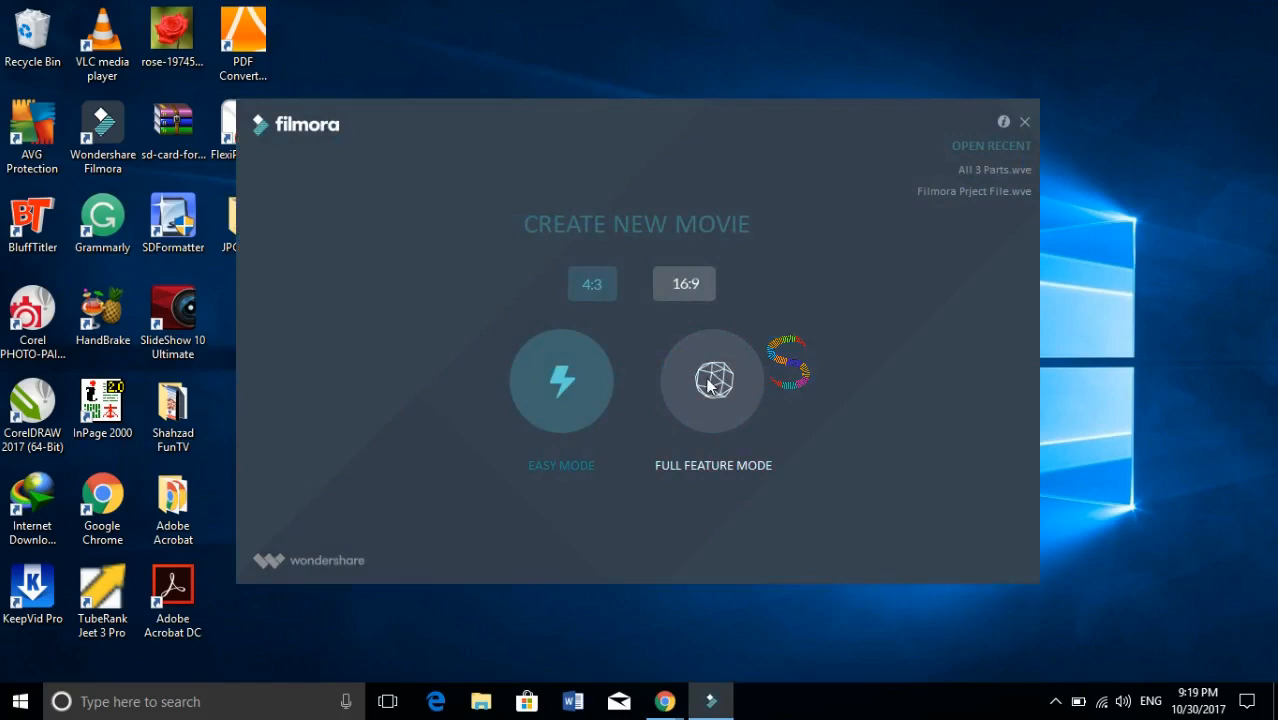
click(708, 385)
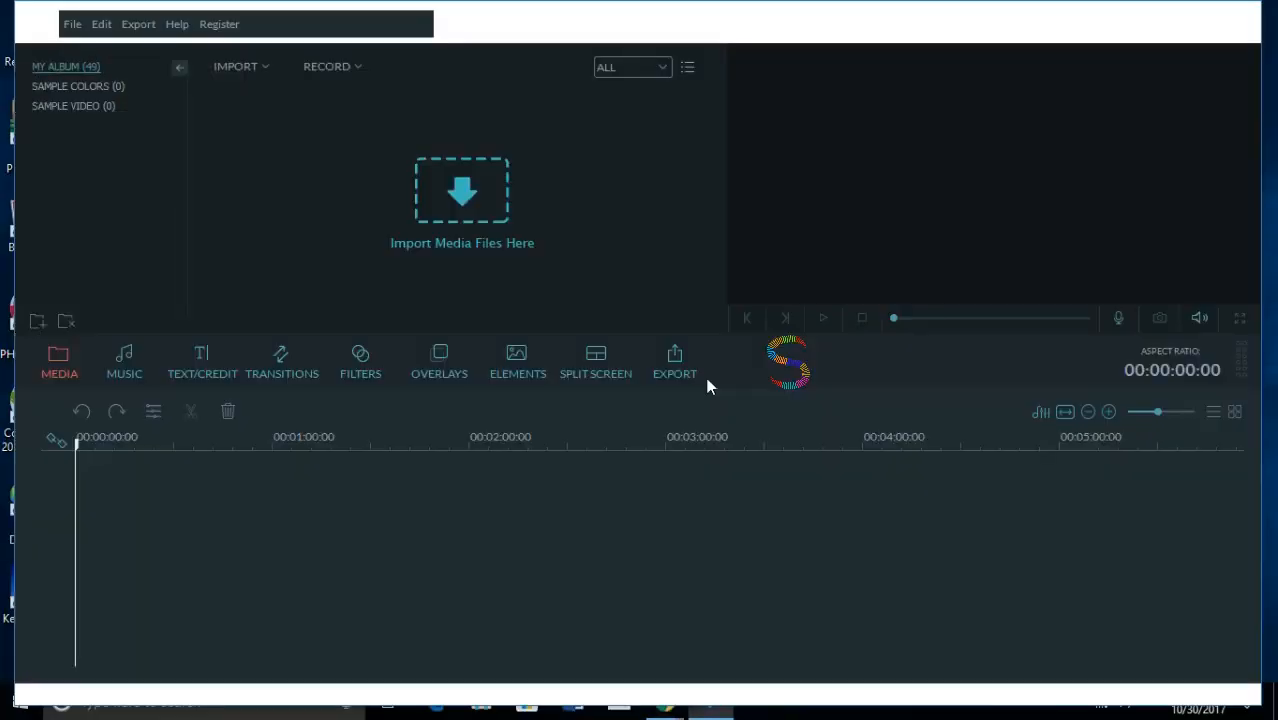
- Import the images Page 1 to Page 5 plus the Urdu-named ending and front-page images from the JPG Files folder
click(259, 65)
click(271, 86)
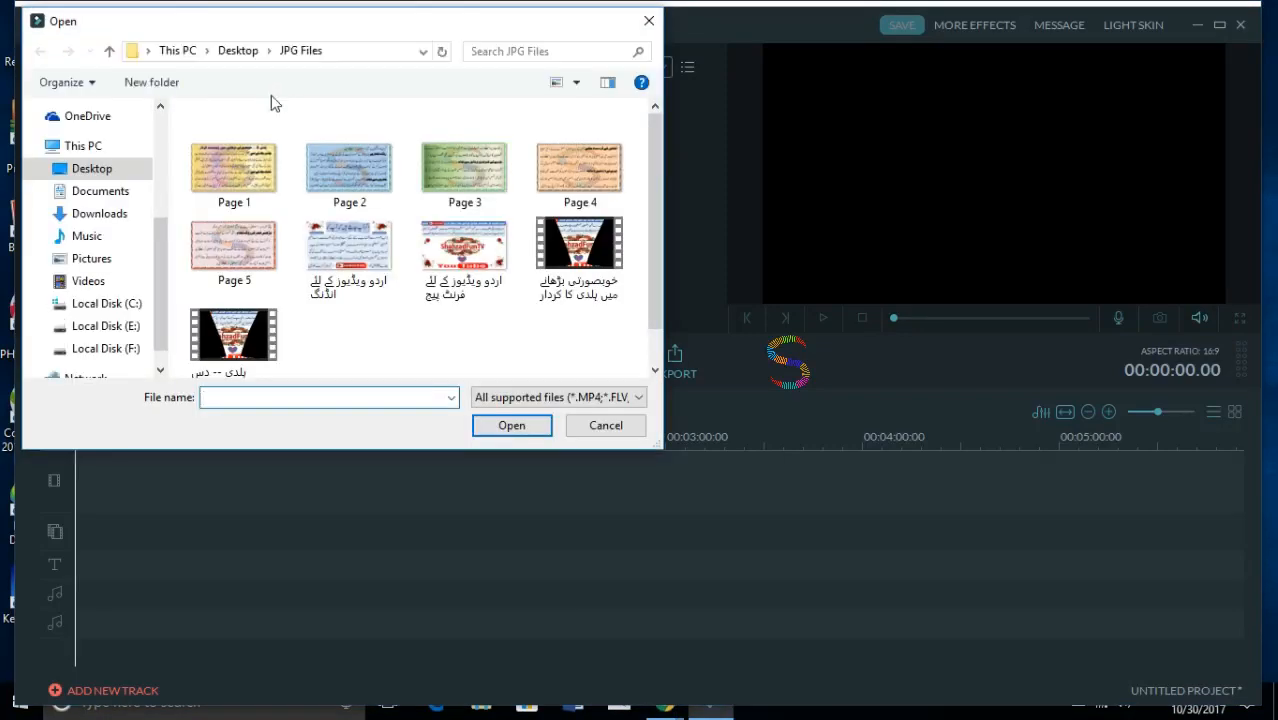
click(251, 178)
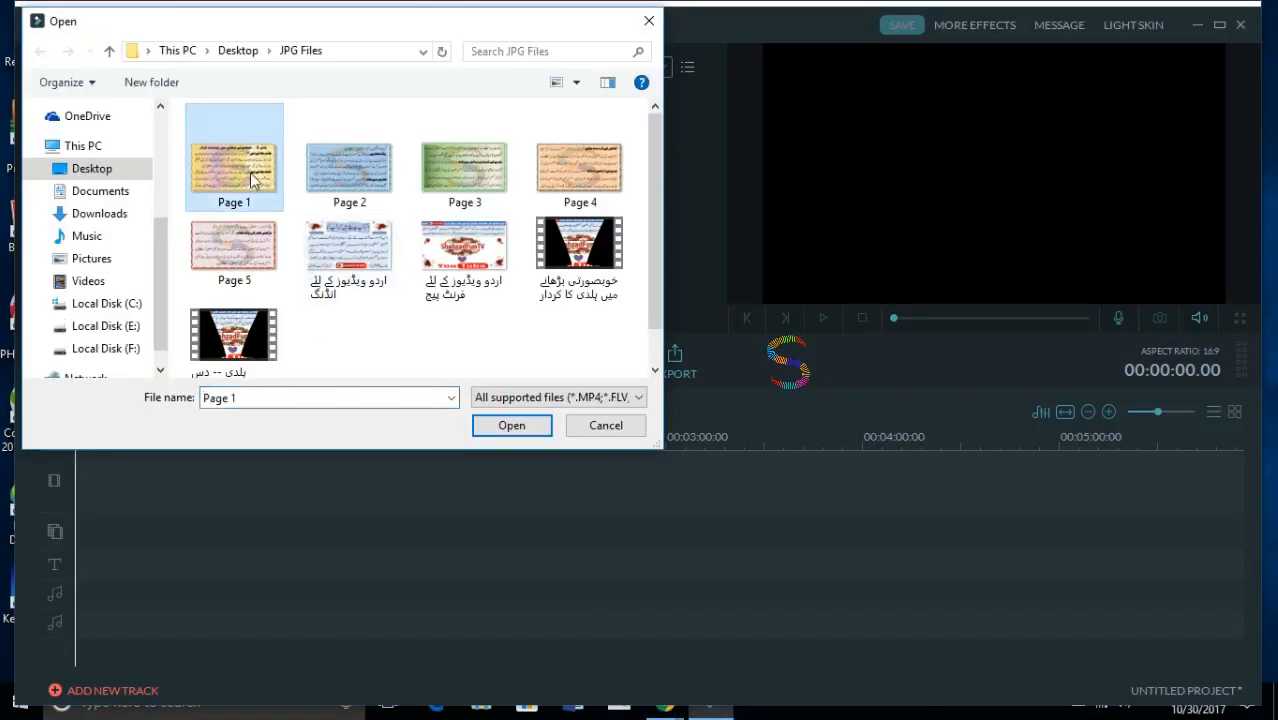
ctrl+click(332, 156)
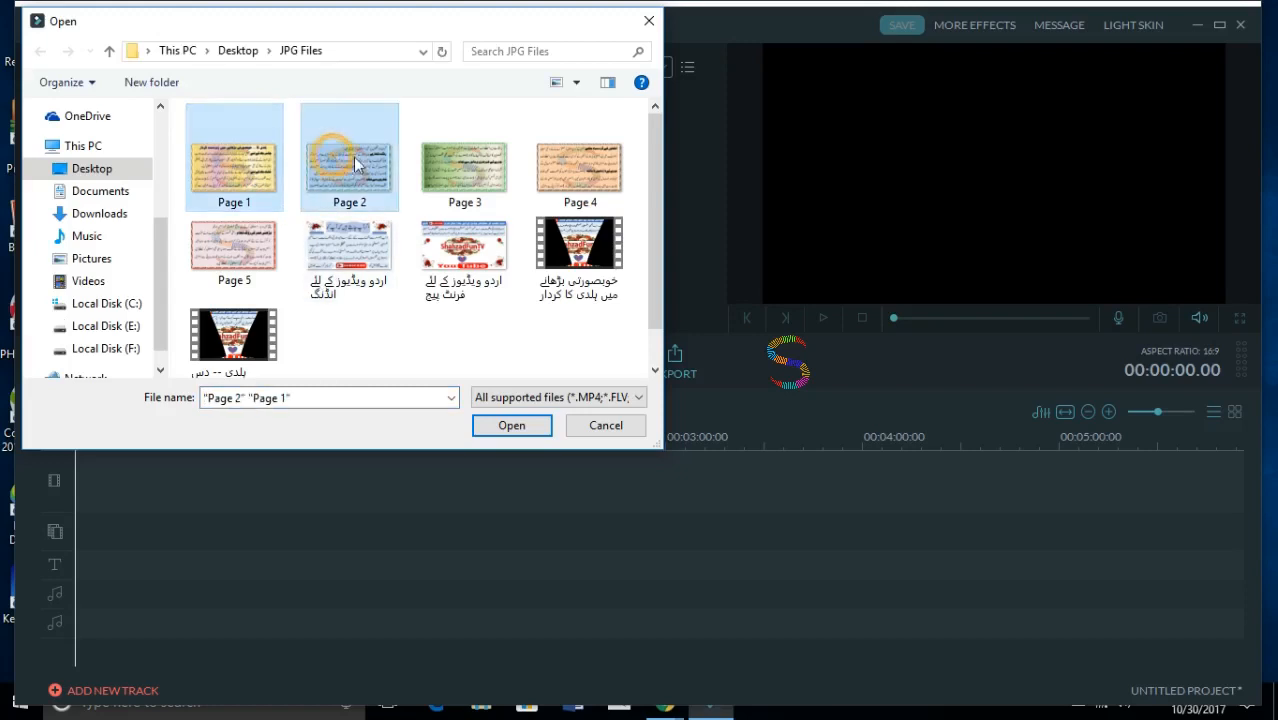
ctrl+click(476, 180)
ctrl+click(566, 172)
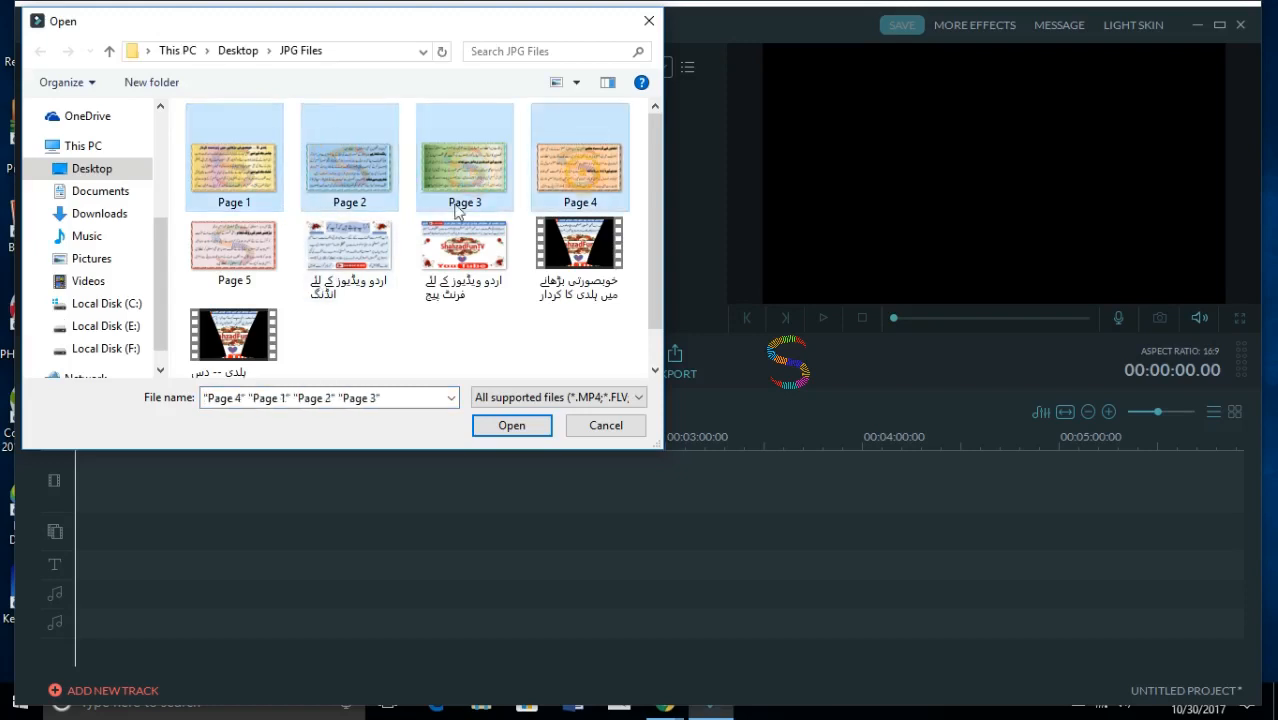
ctrl+click(278, 266)
ctrl+click(355, 258)
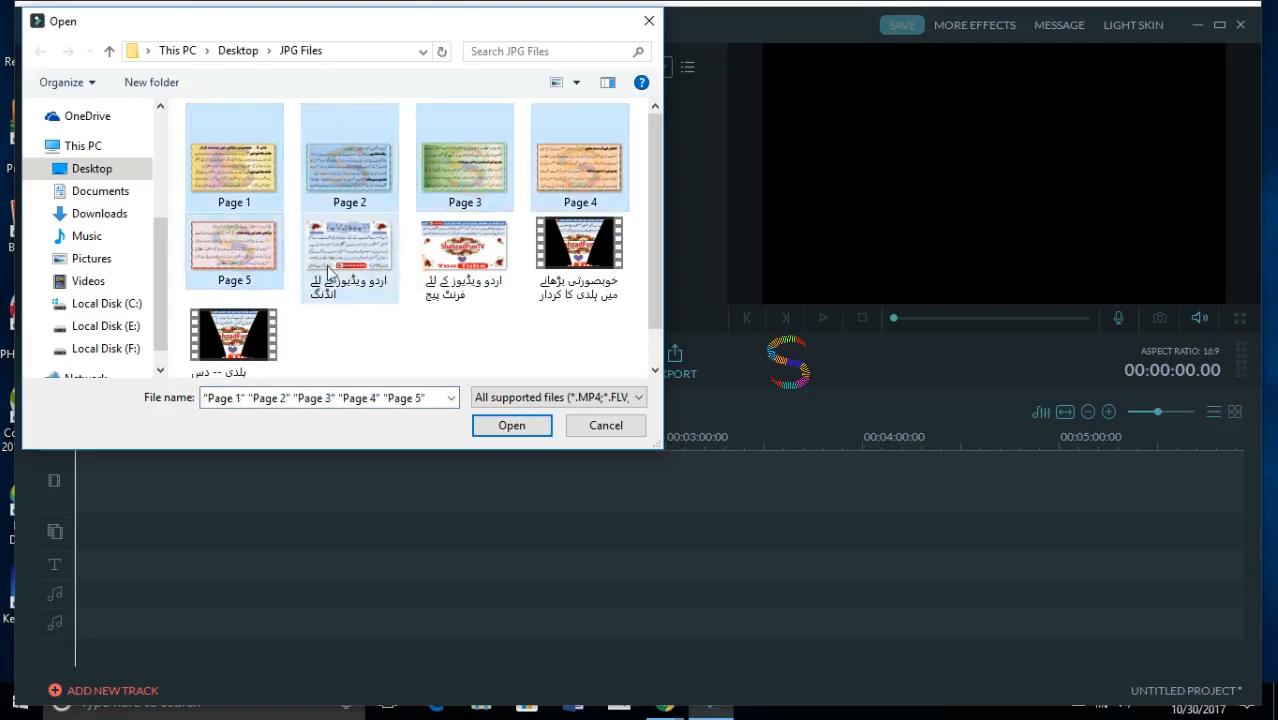
ctrl+click(490, 266)
click(503, 428)
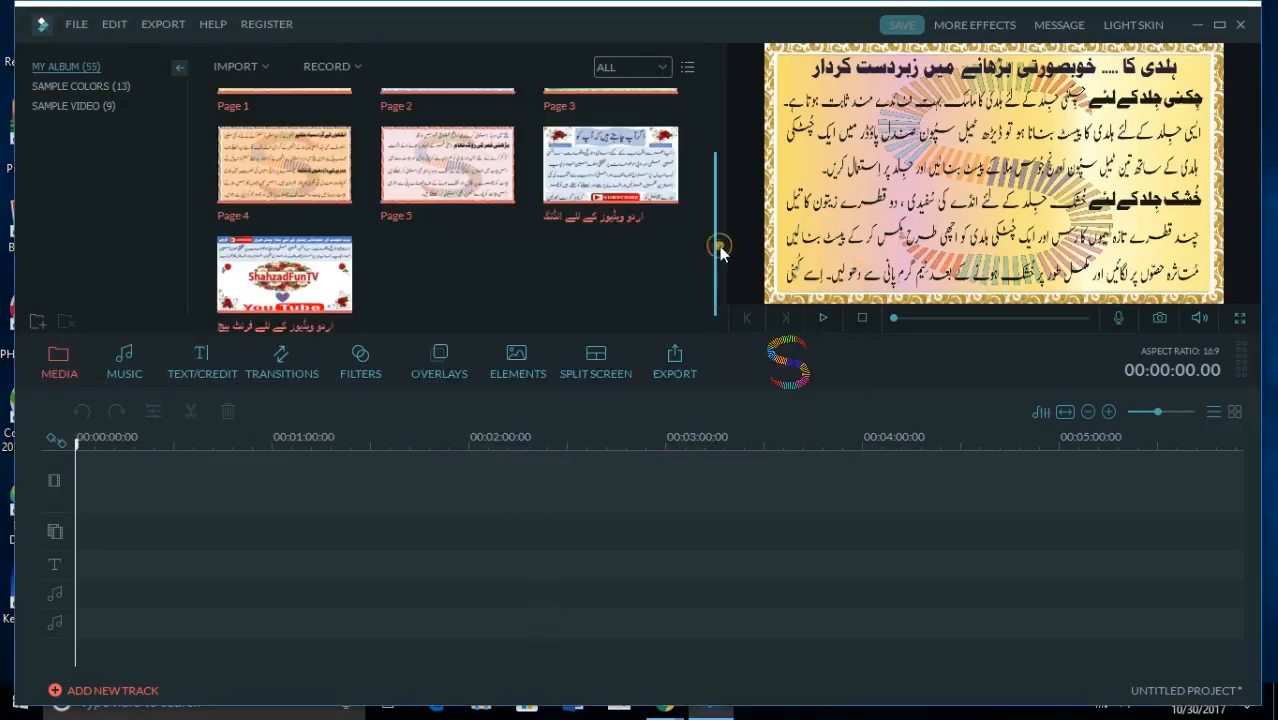
- Place all seven imported images together at the start of the video track
scroll(719, 246, up, 1)
drag(335, 125, 298, 472)
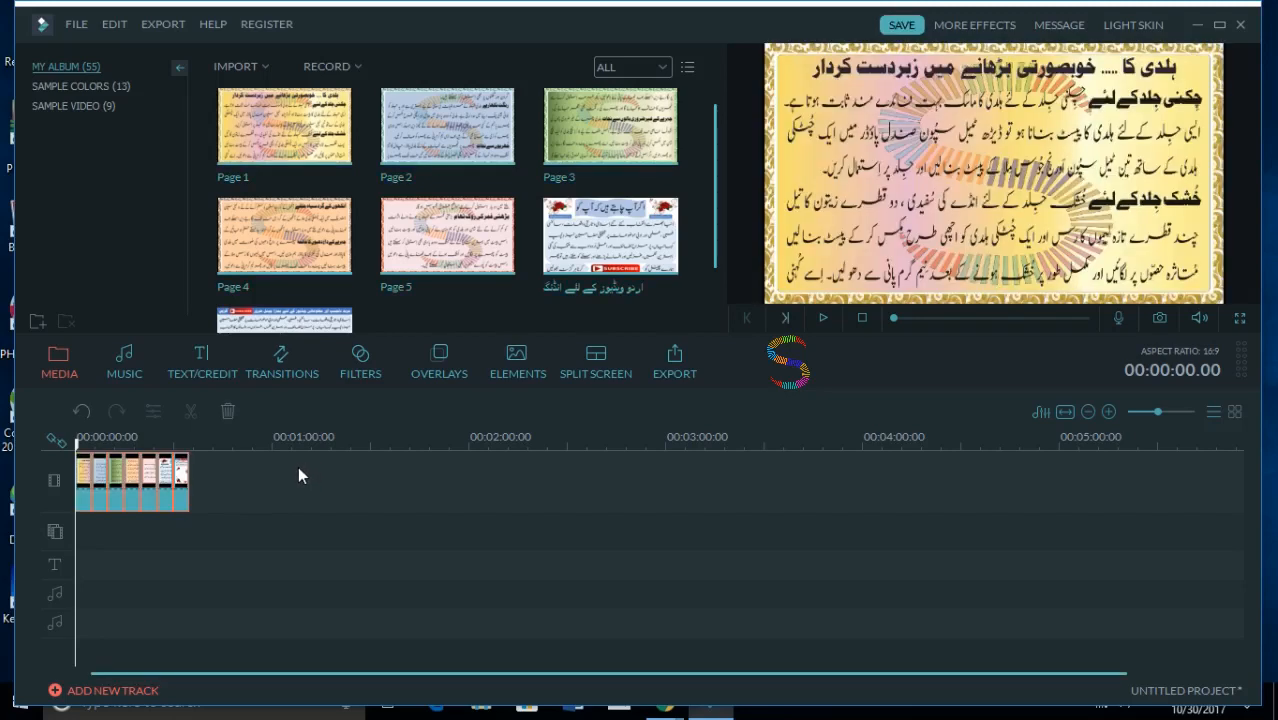
- Preview the Page 2 to Page 5 and ending images, the last timeline clip, and the Page 1 image
click(468, 127)
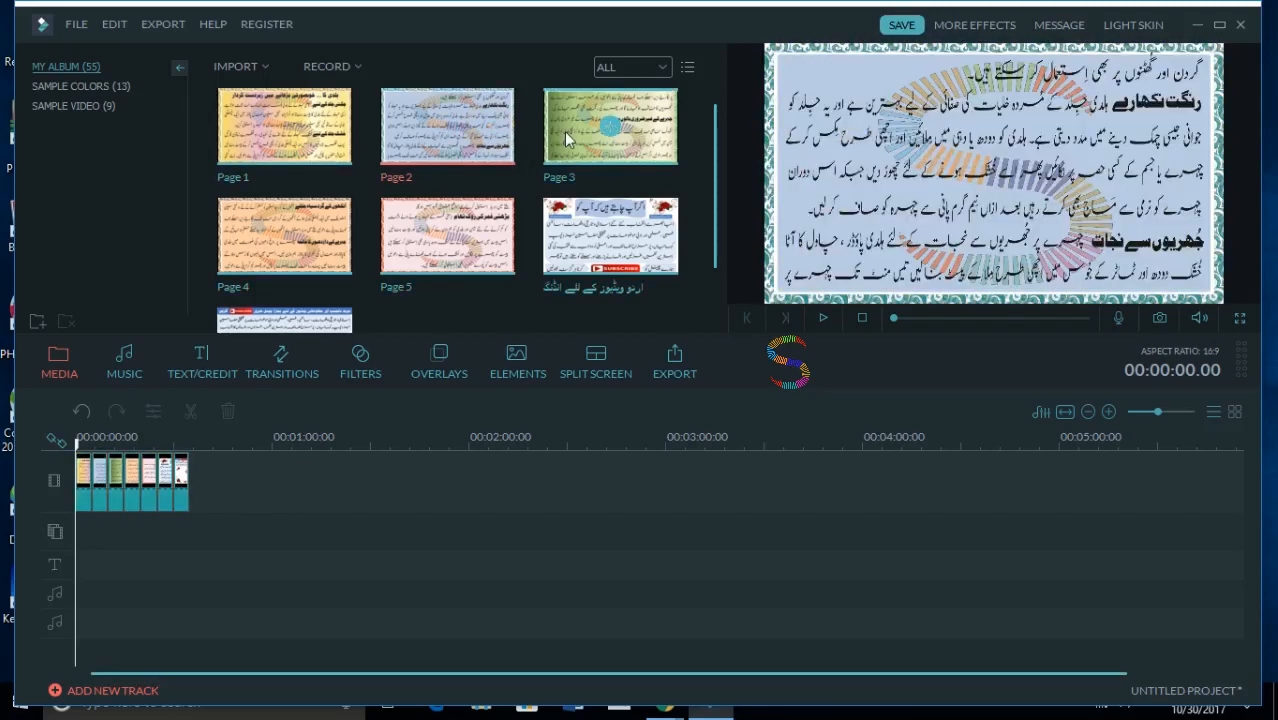
click(572, 134)
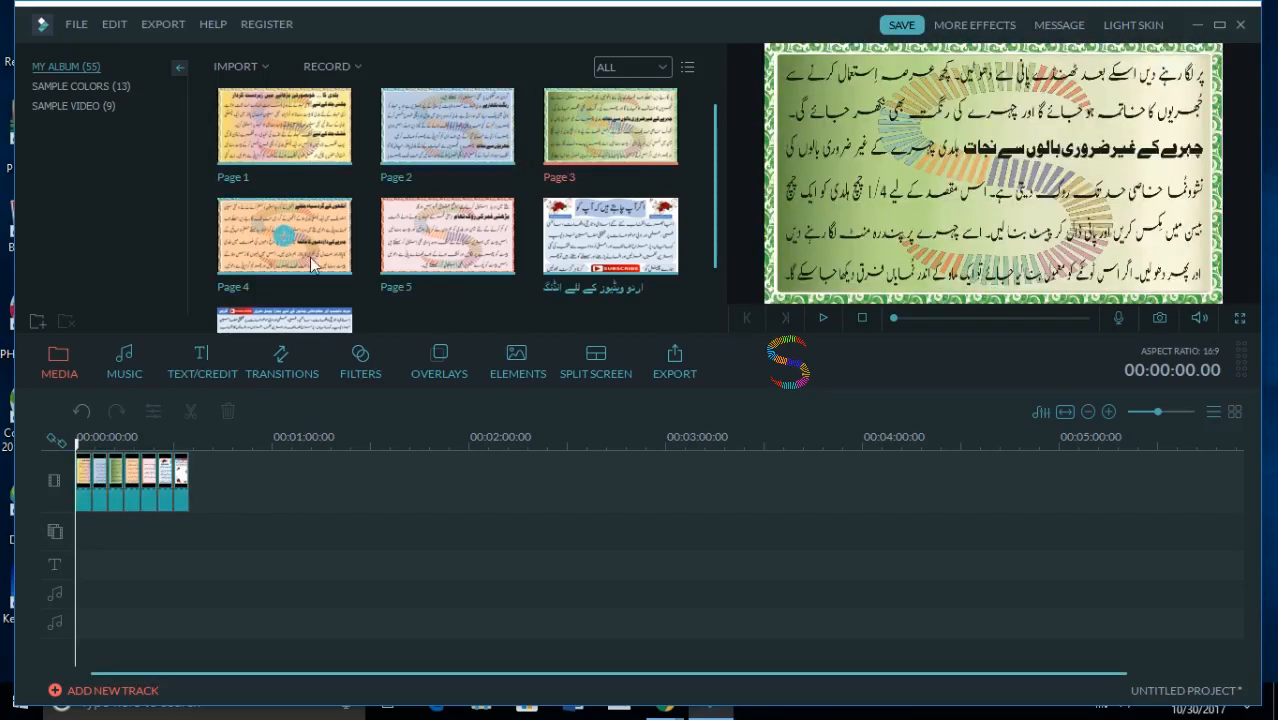
click(312, 259)
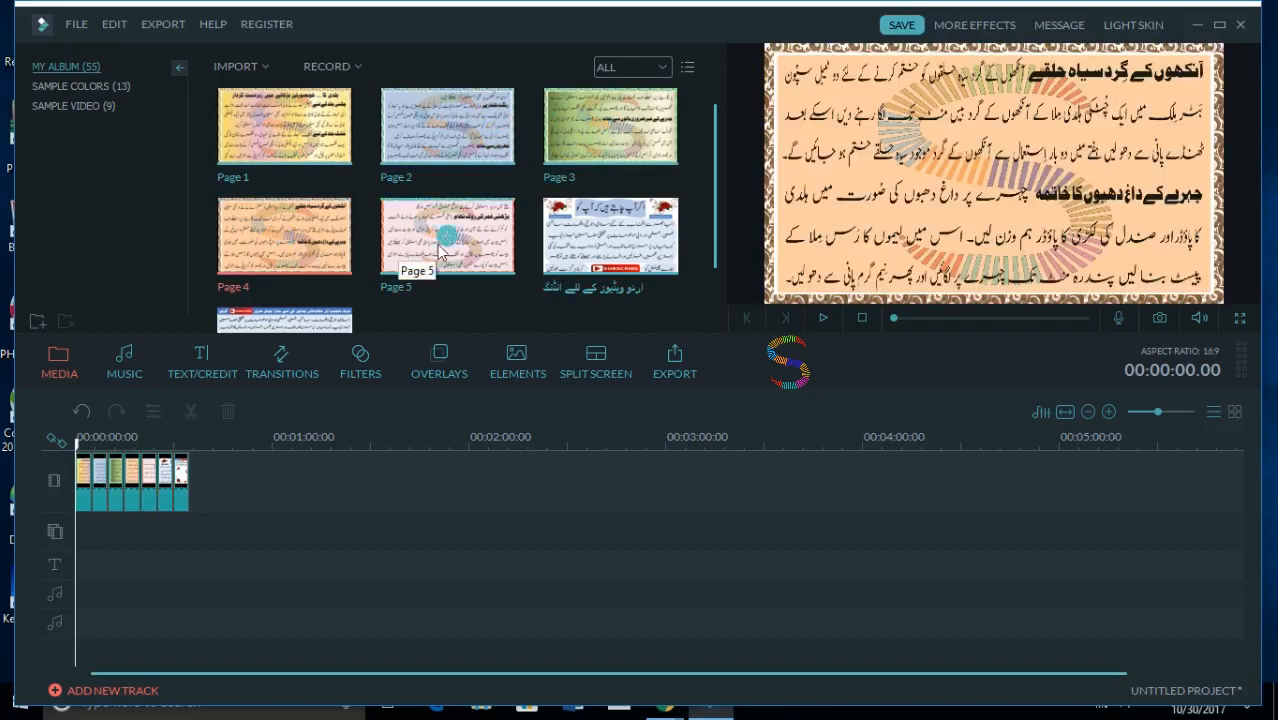
click(478, 254)
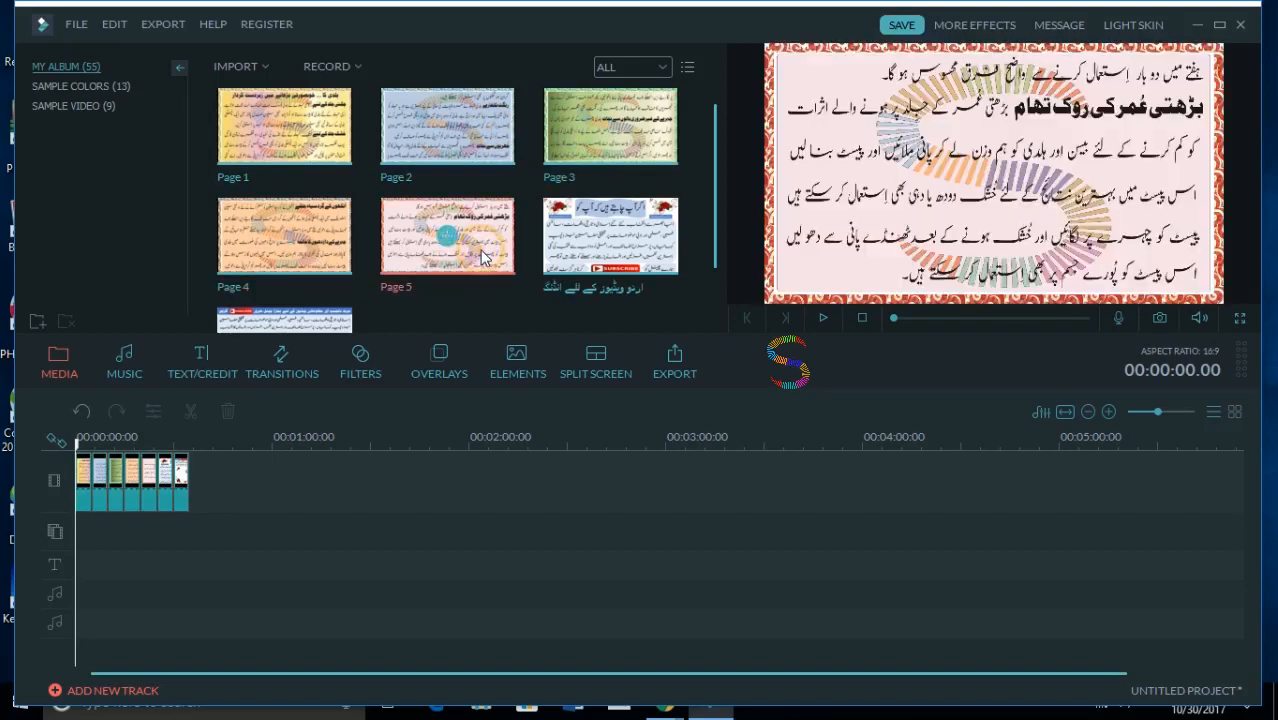
click(566, 252)
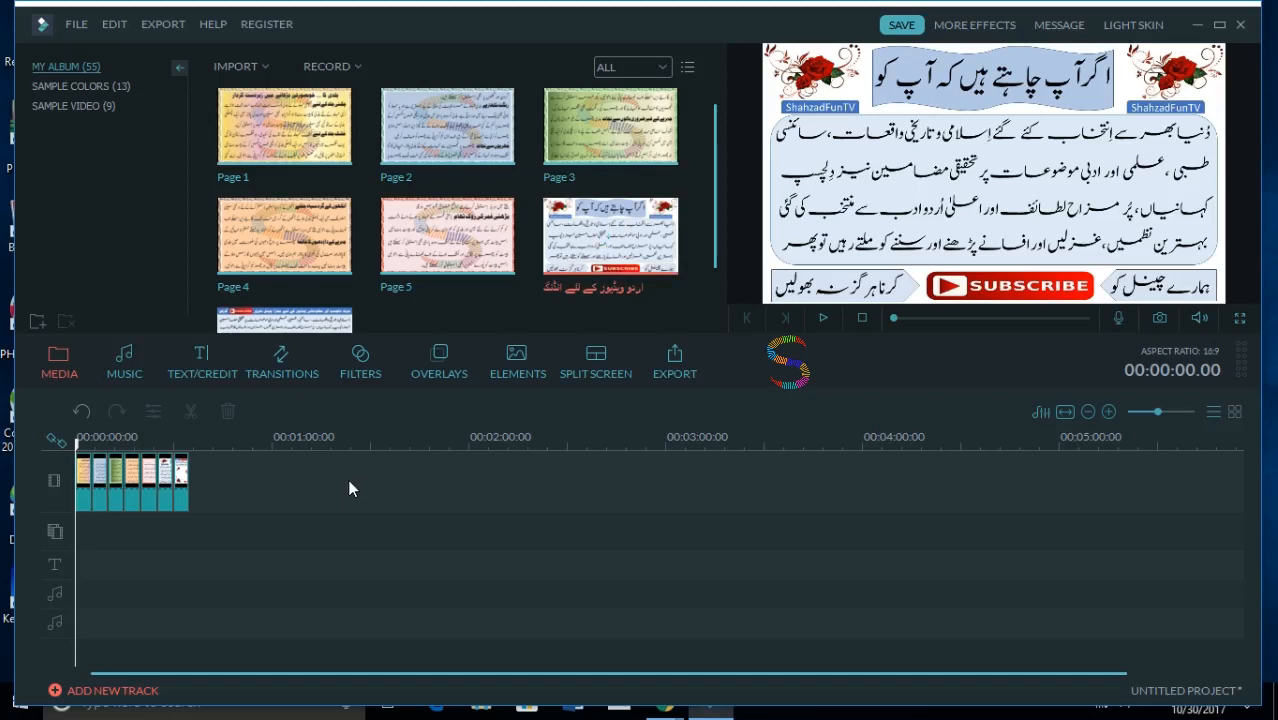
click(183, 483)
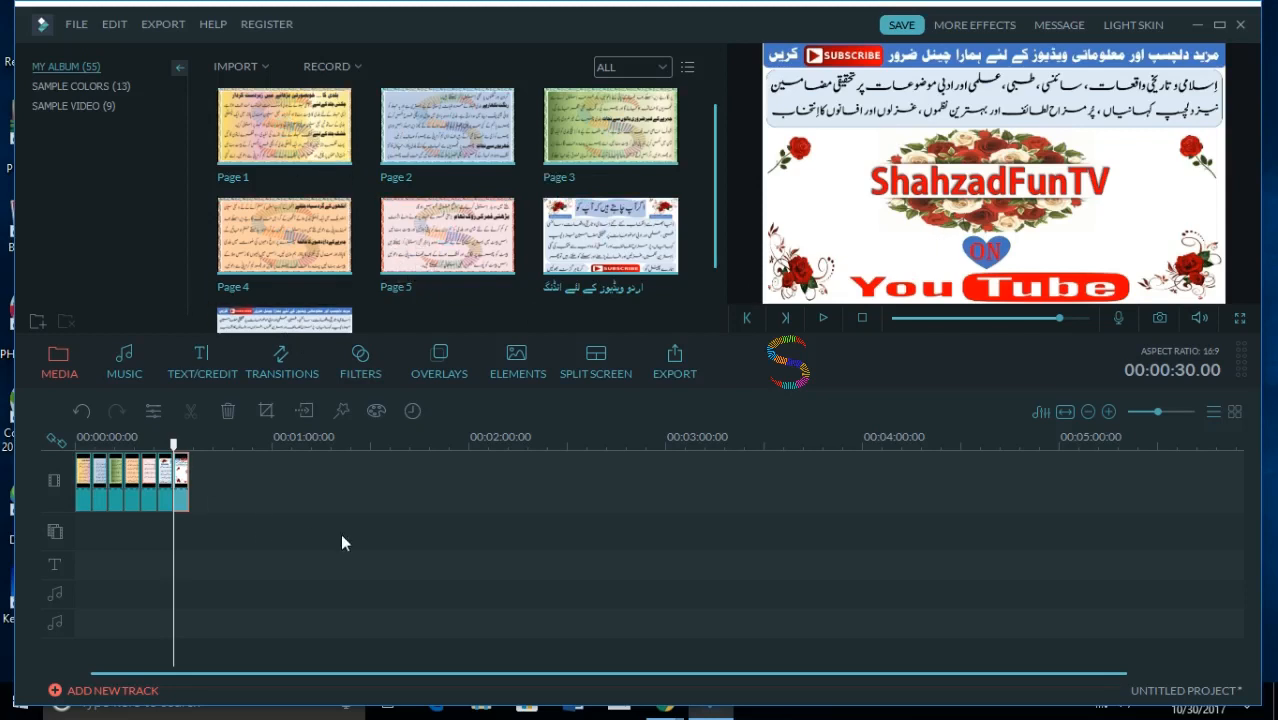
click(300, 128)
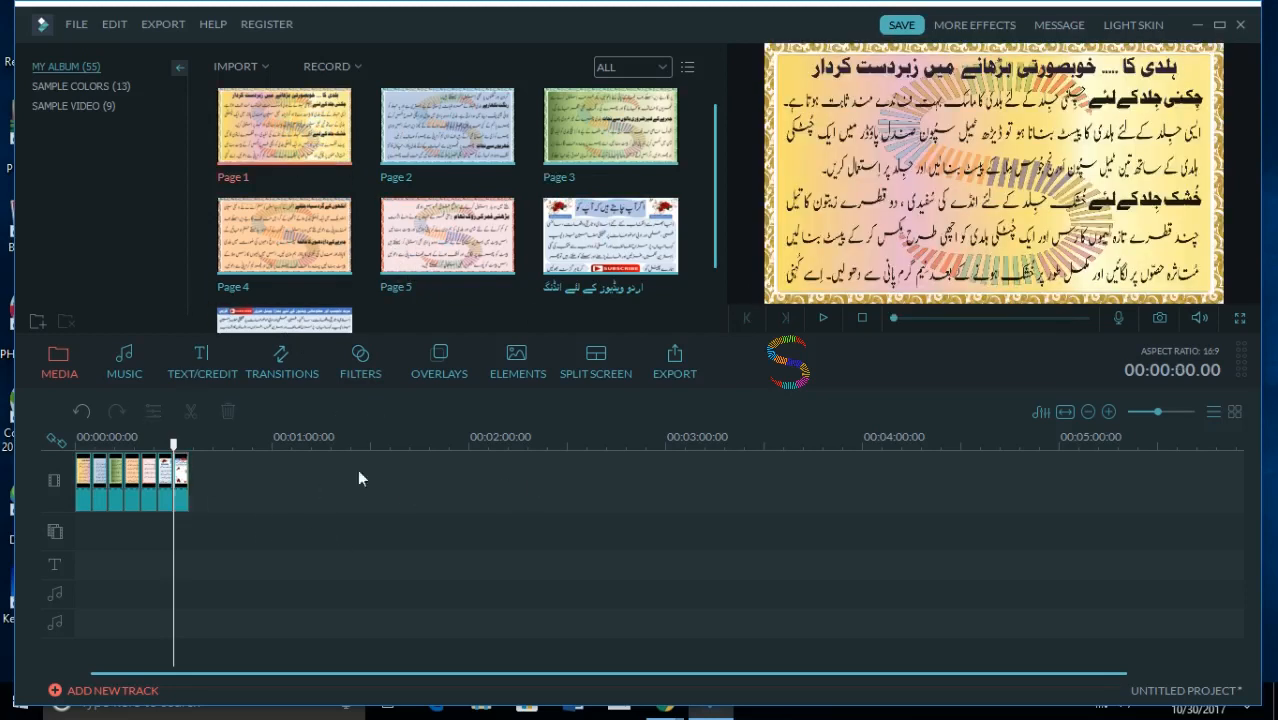
- Play the timeline from the first clip to review the slide order, pausing in the Page 5 clip
click(87, 485)
click(824, 320)
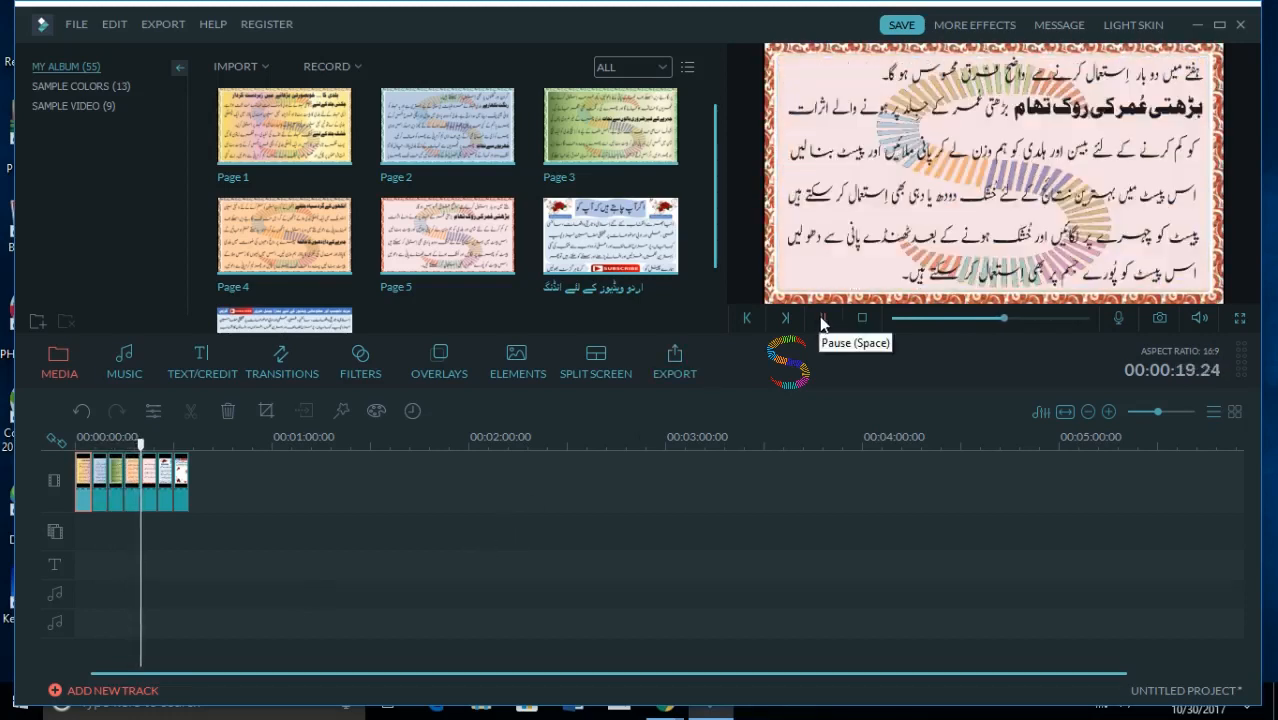
click(820, 317)
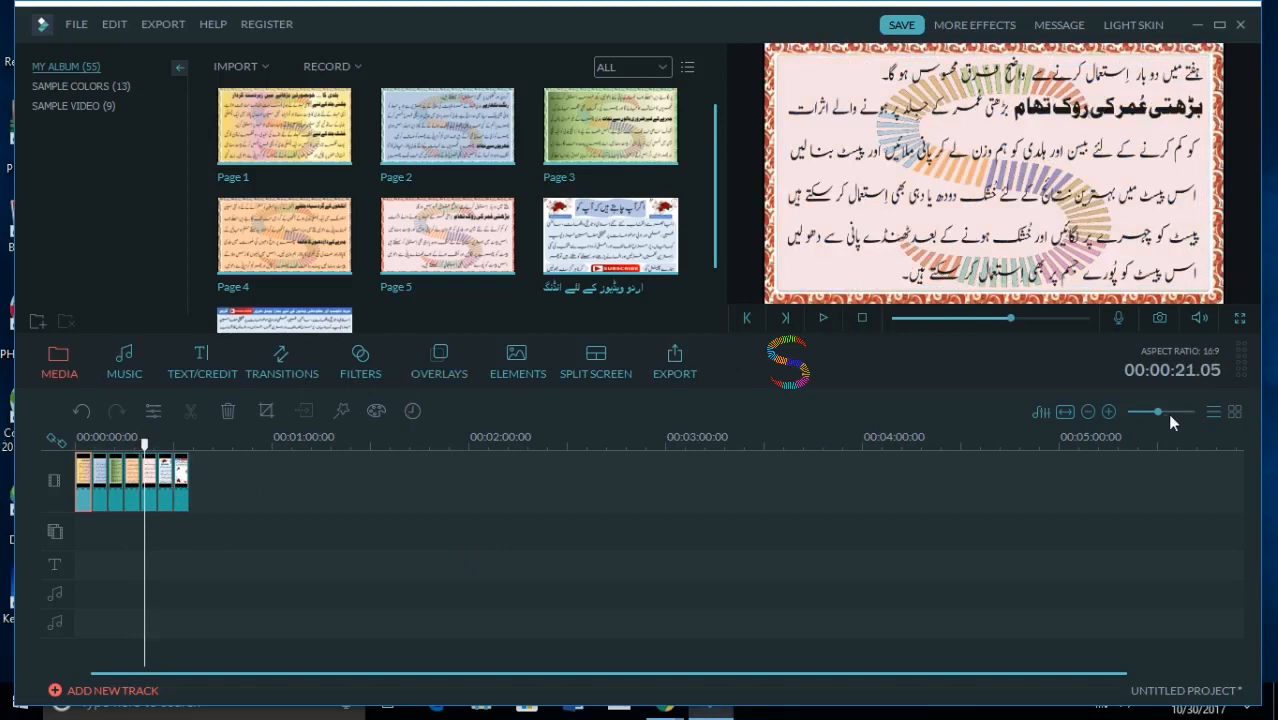
- Move the ShahzadFunTV front-page clip from the end of the video track to its beginning, before Page 1
drag(1155, 410, 1172, 415)
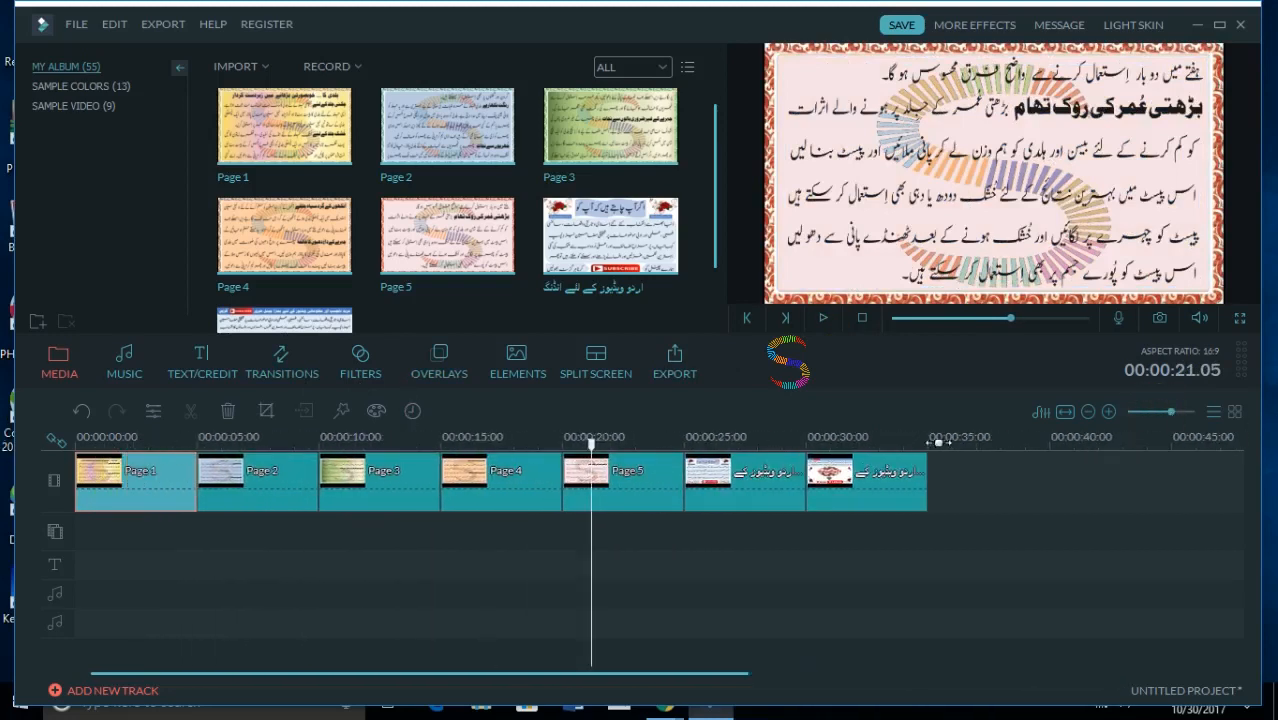
click(732, 490)
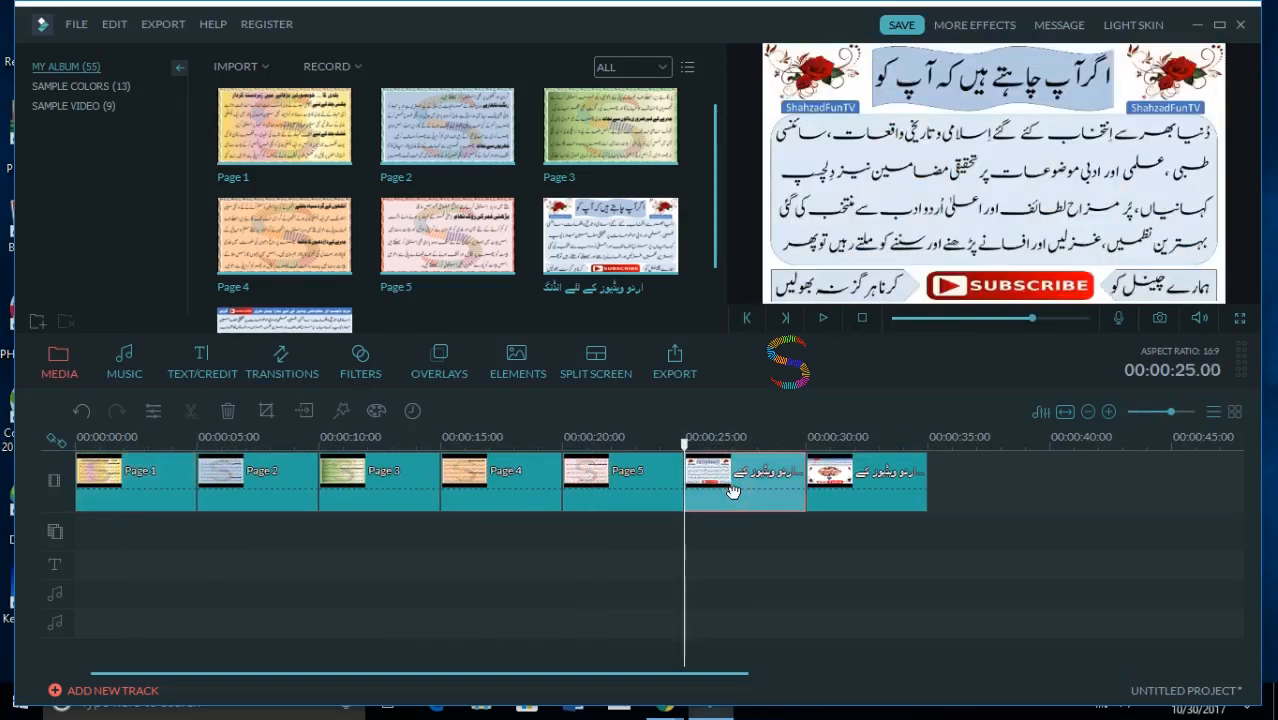
click(846, 480)
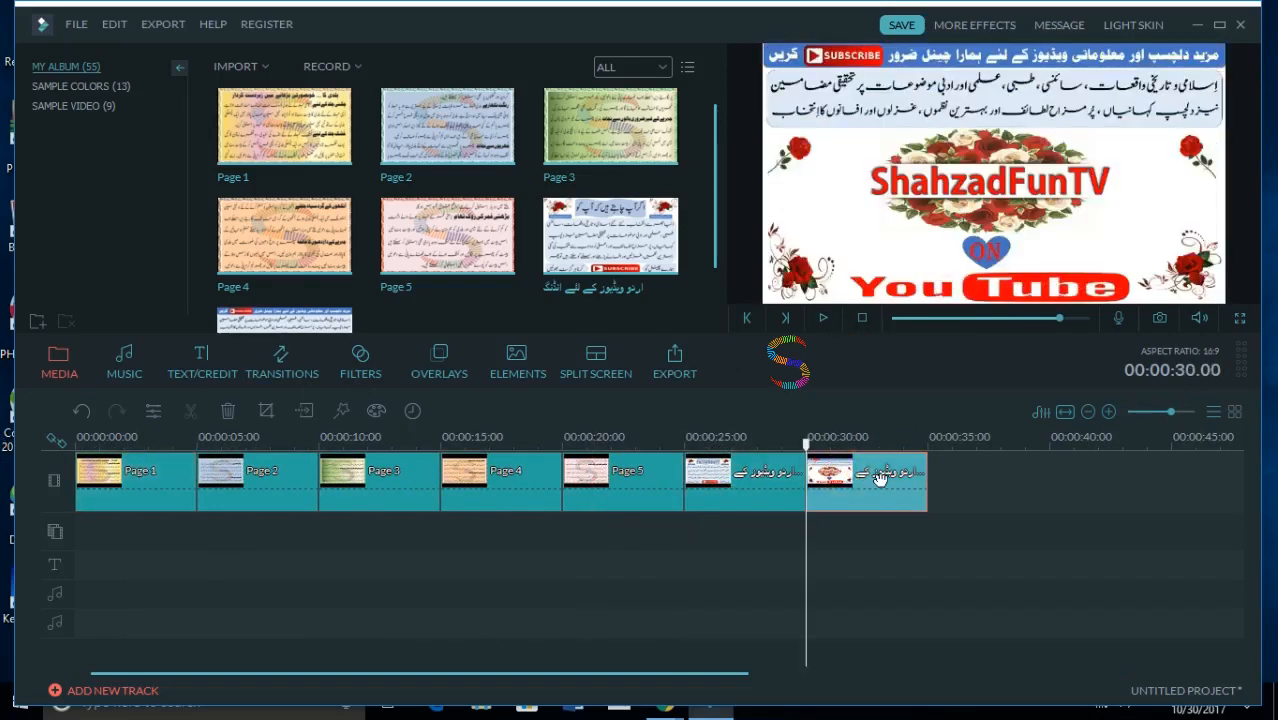
key(Delete)
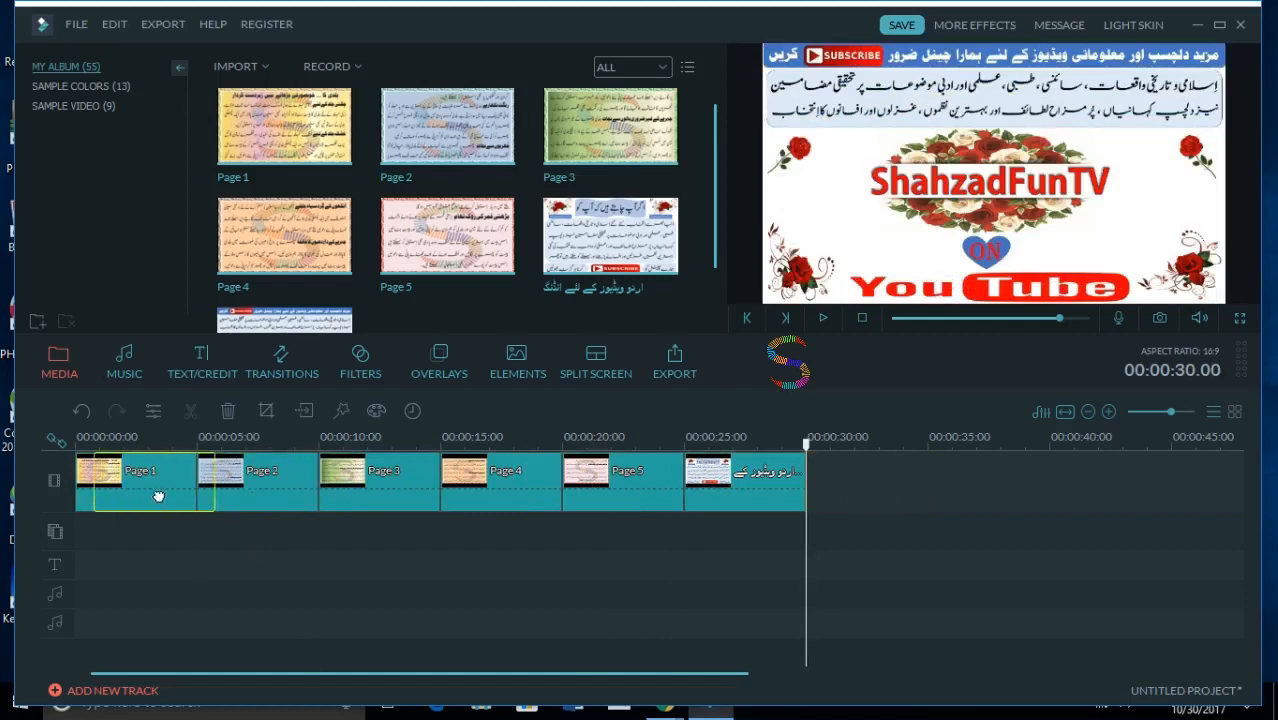
drag(141, 496, 160, 501)
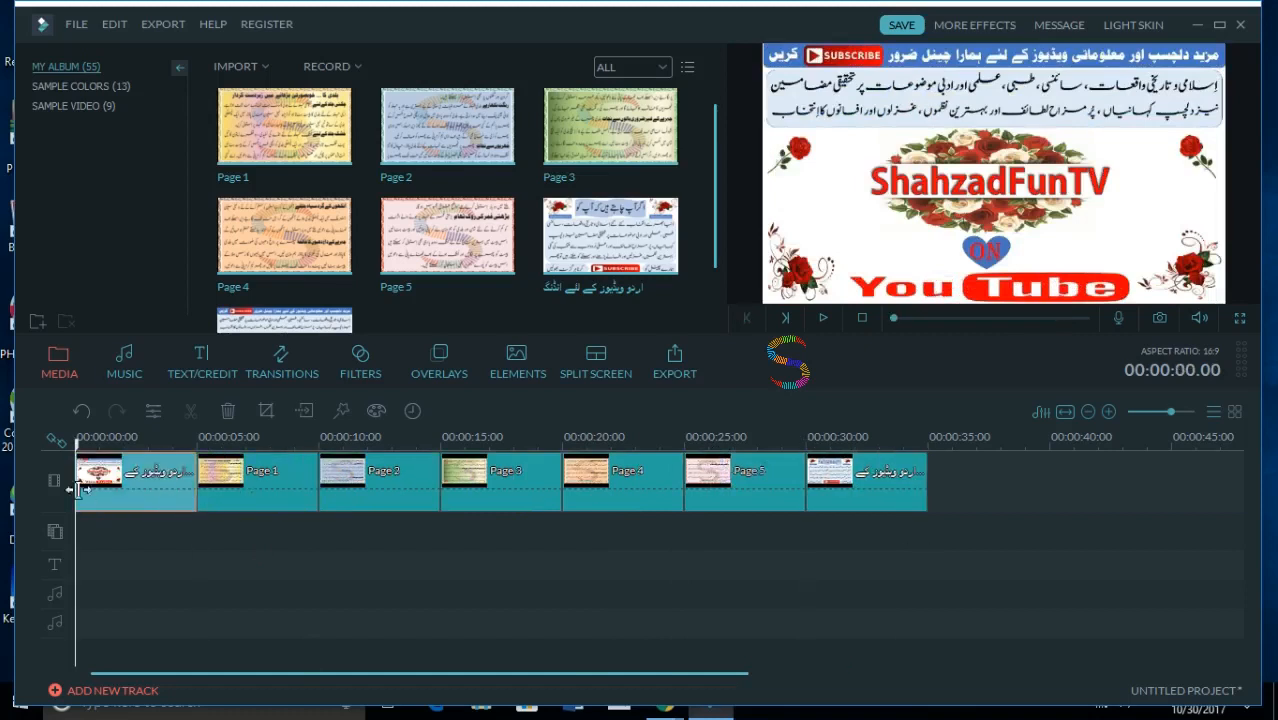
- Check the last and first clips, and play the sequence from the front-page clip into Page 1
click(899, 491)
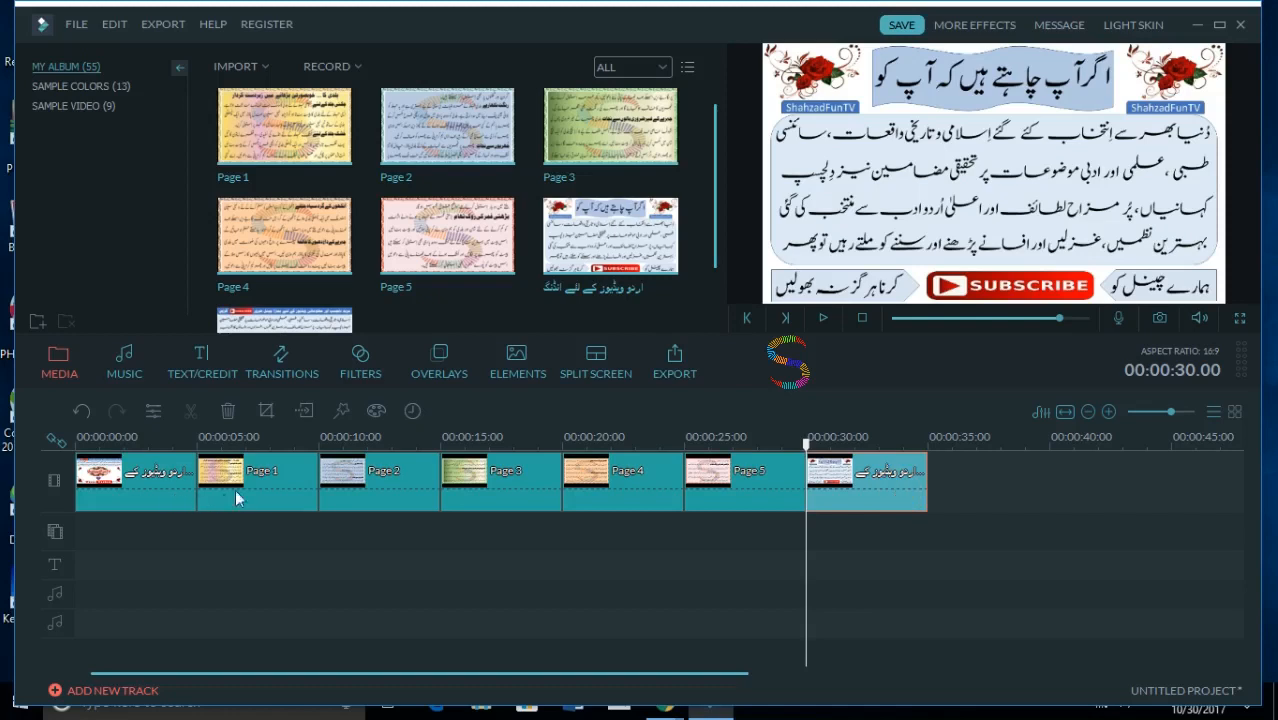
click(160, 488)
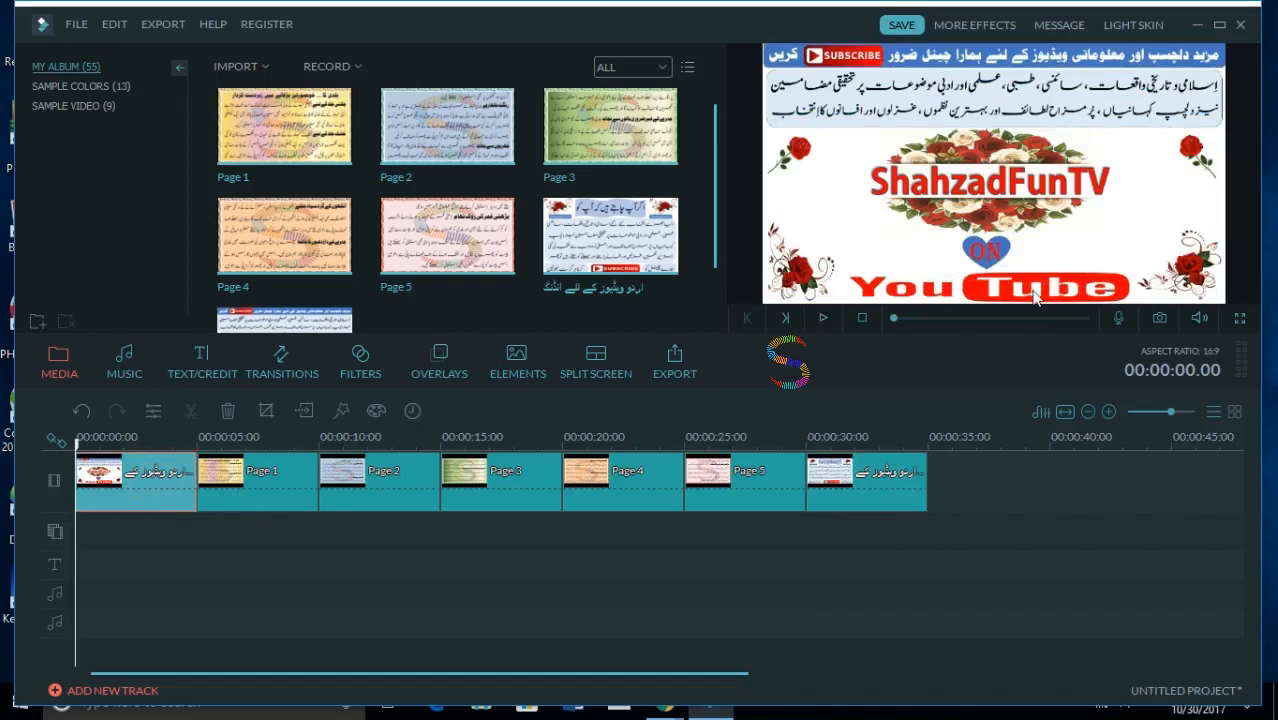
click(821, 318)
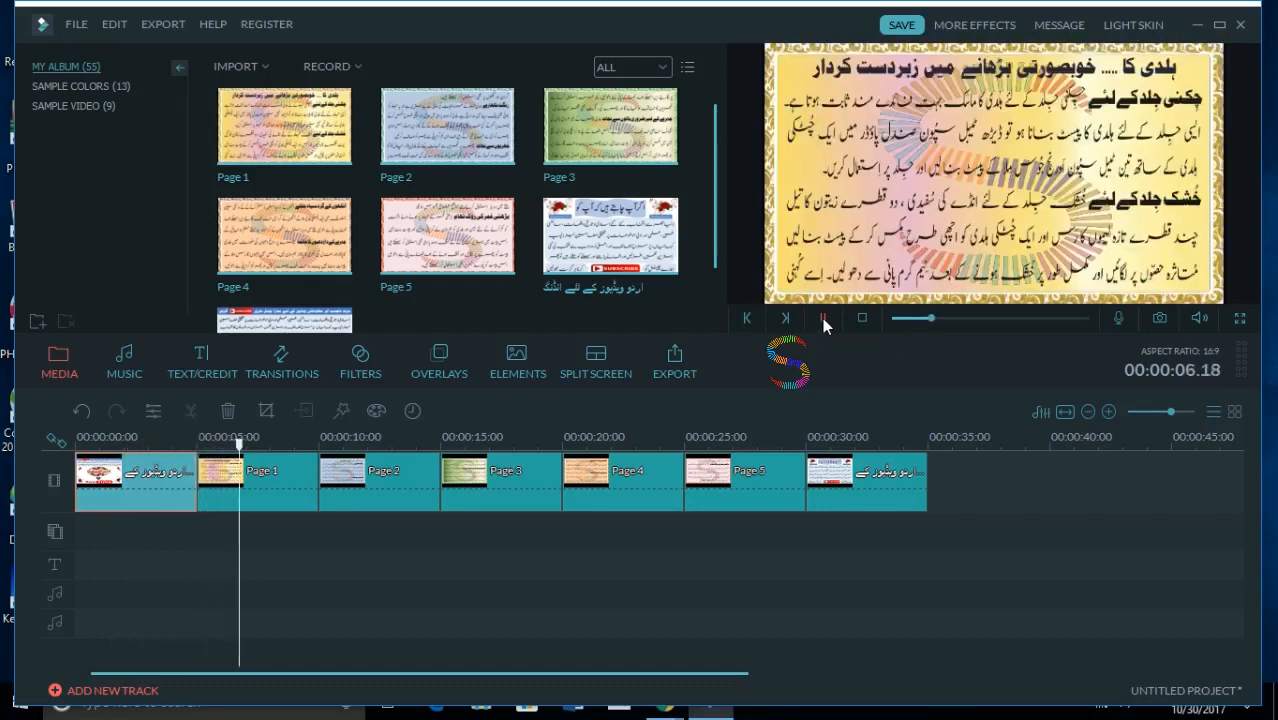
click(822, 318)
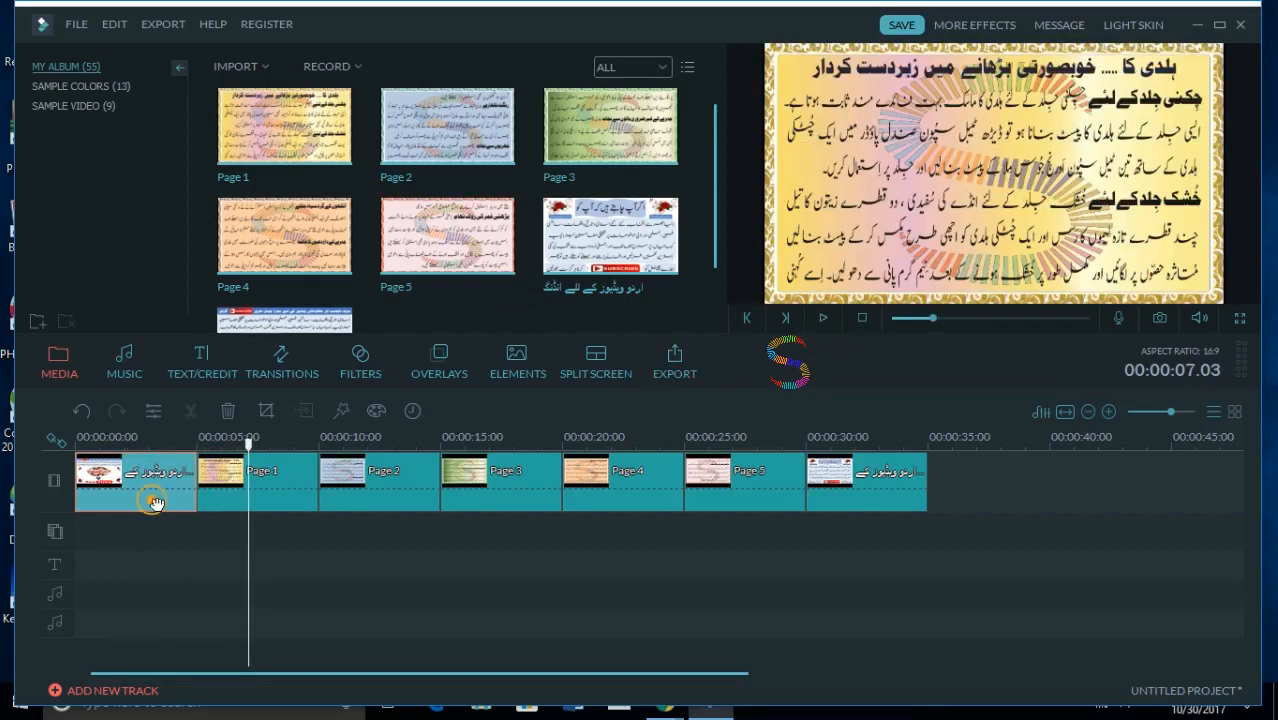
- Set the playhead to 00:00:05.15 in the Page 1 clip and play the movie in full screen
drag(249, 445, 211, 445)
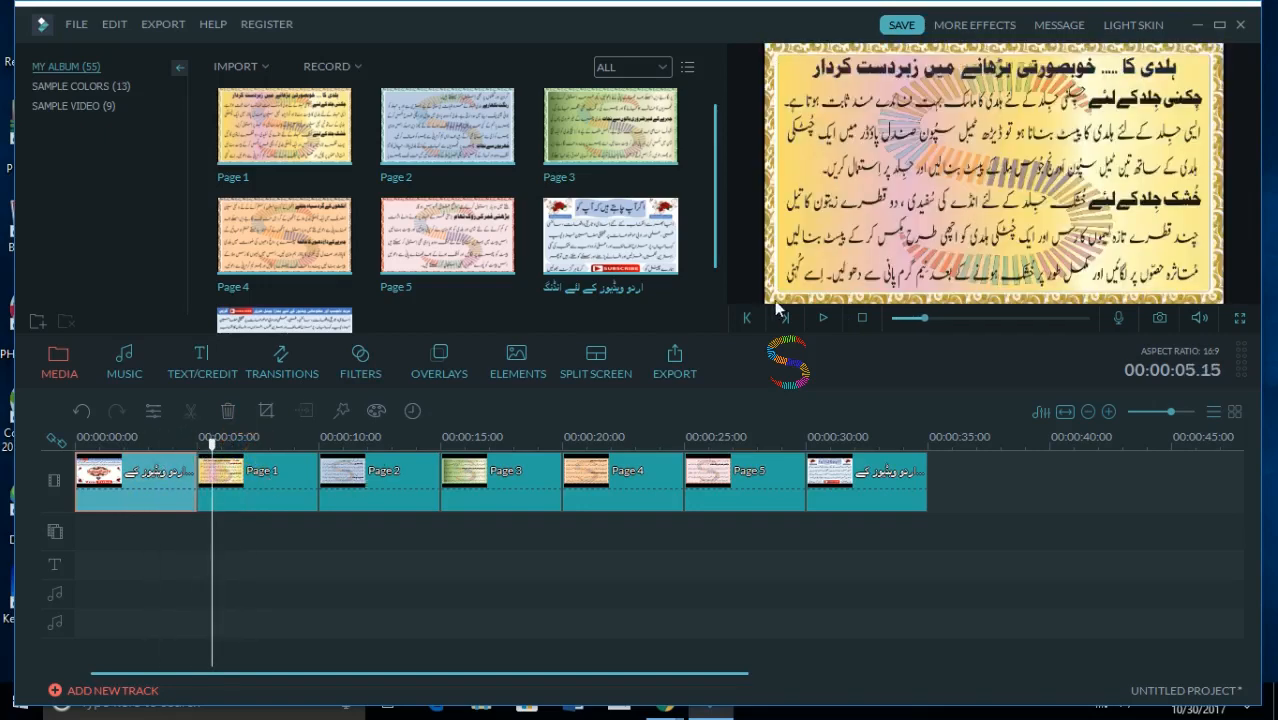
click(1241, 318)
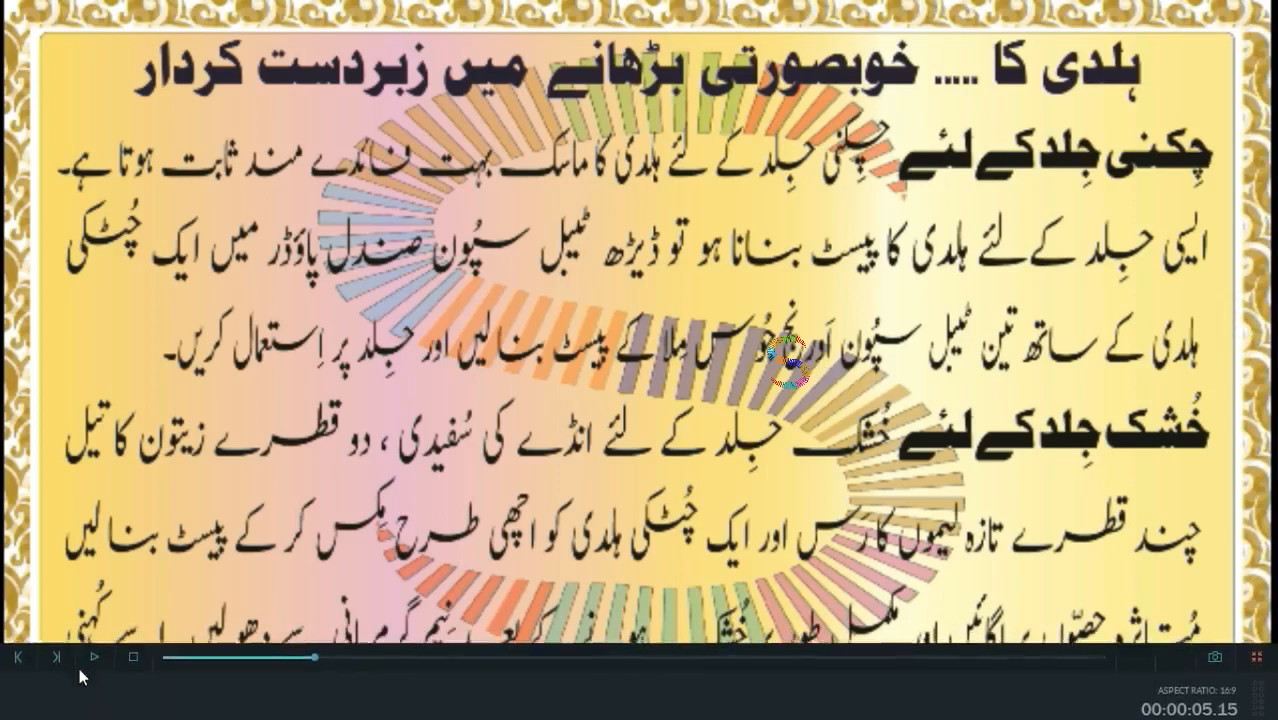
click(94, 651)
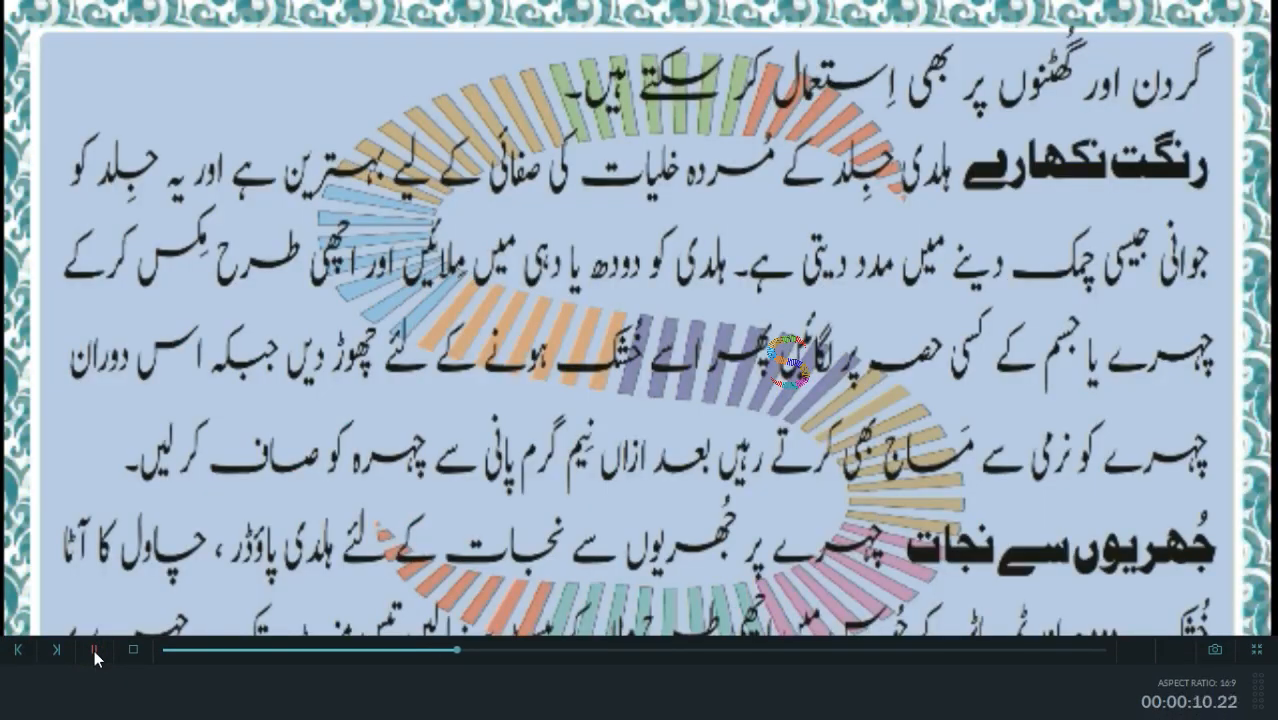
- Leave full-screen playback, pause the movie and open the Page 1 clip's photo settings
click(1256, 649)
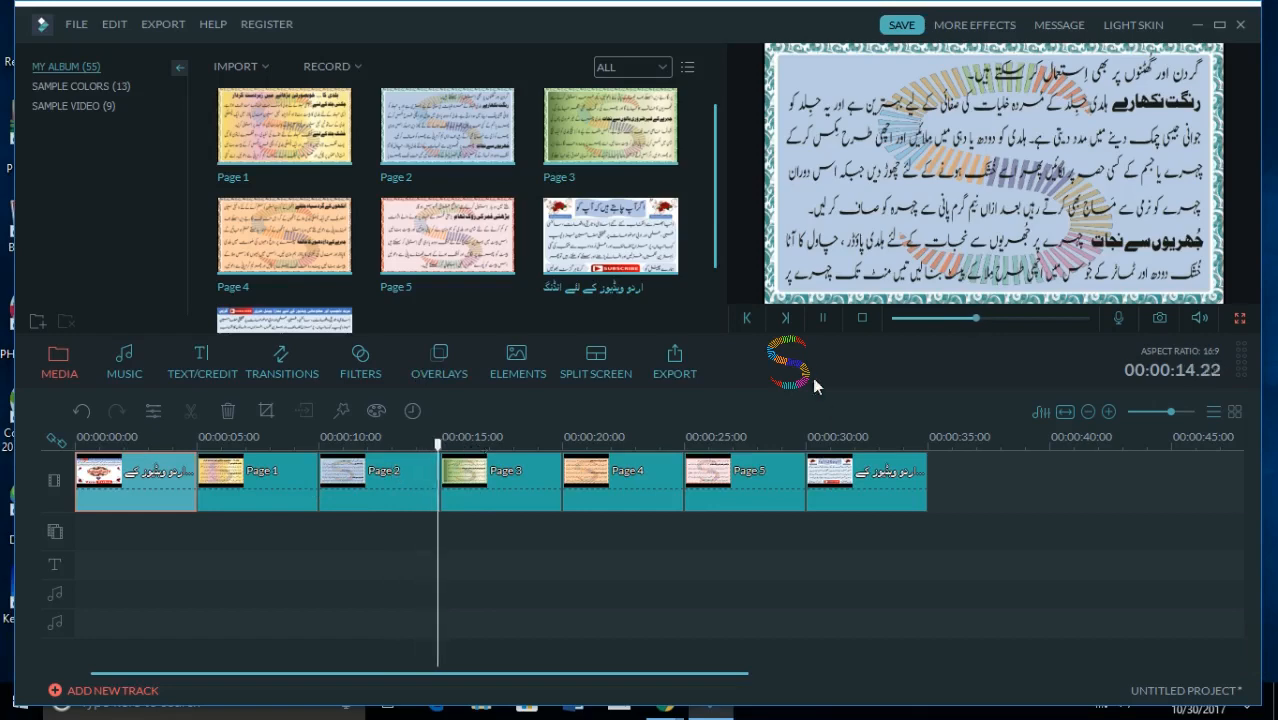
click(822, 317)
click(247, 484)
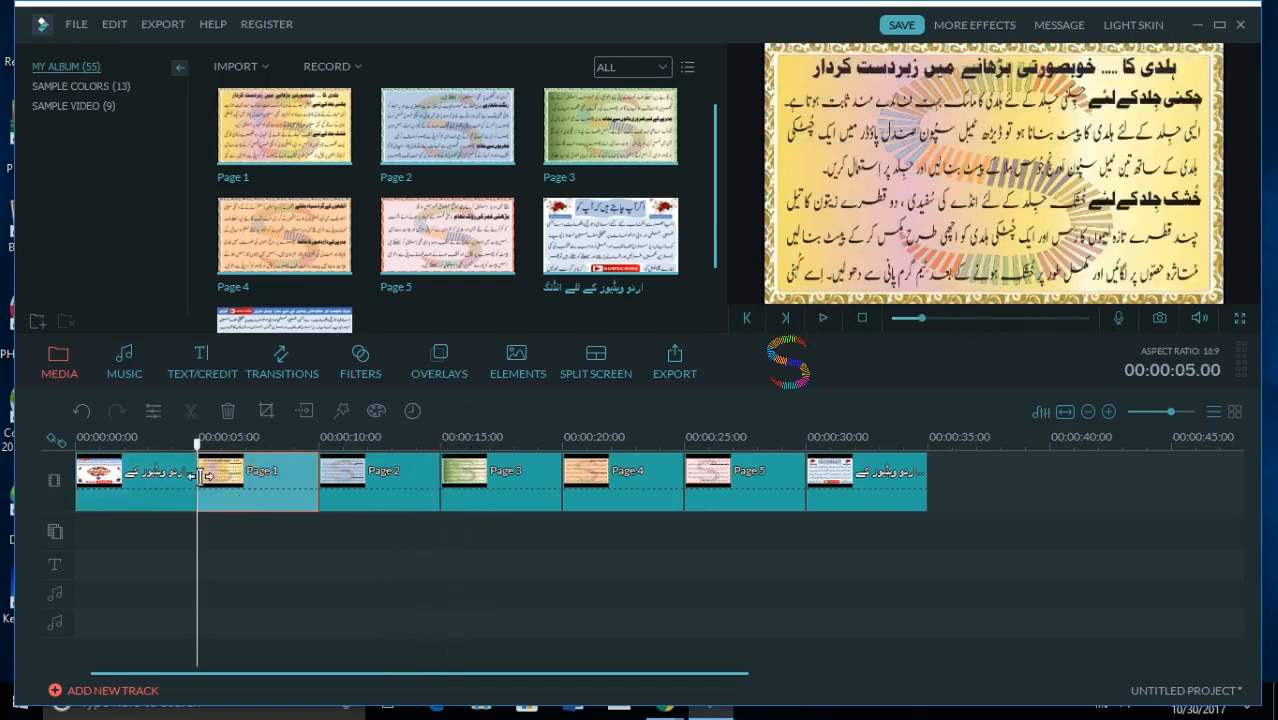
double_click(232, 484)
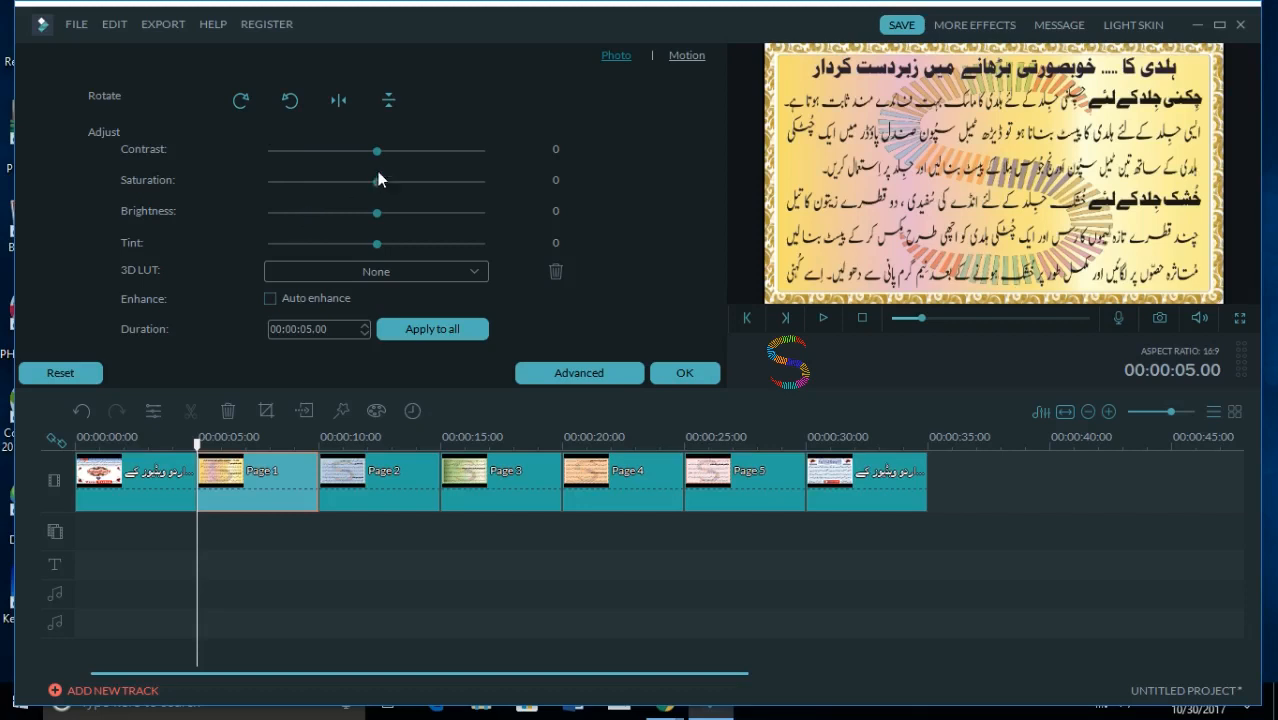
- Try rotating the Page 1 image clockwise through a full turn and flipping it horizontally and back
click(236, 104)
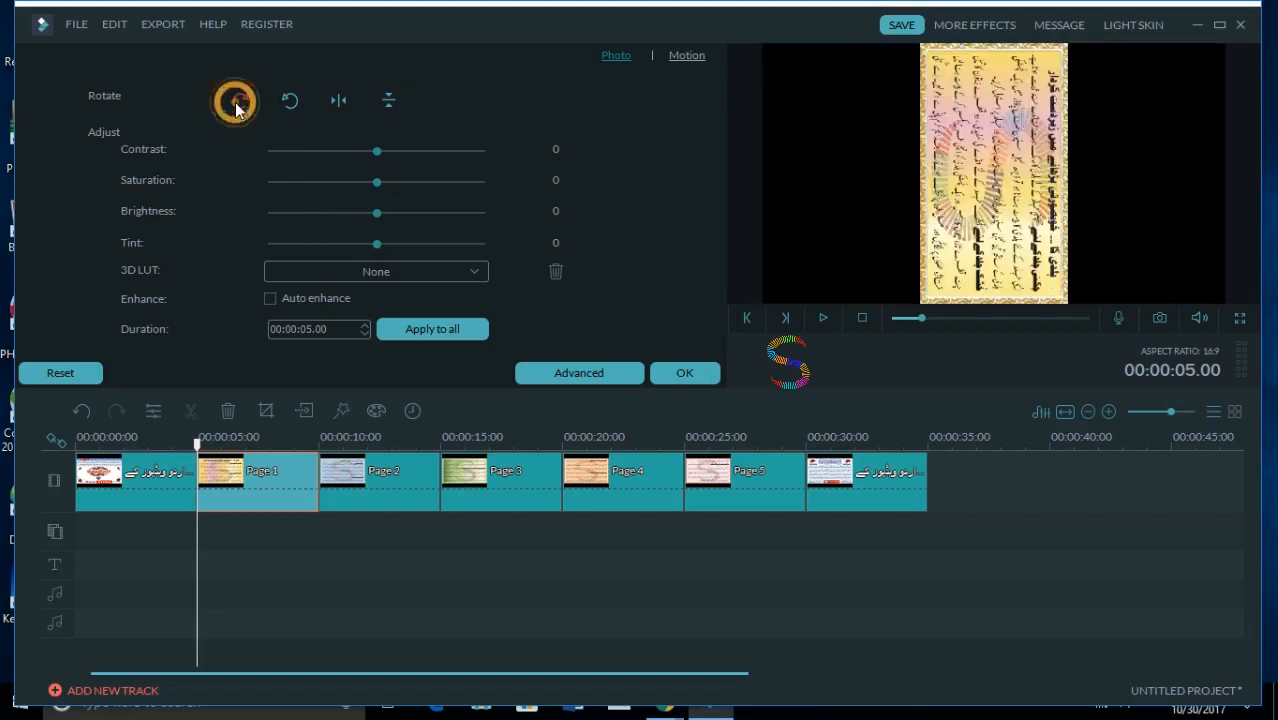
click(237, 104)
click(237, 104)
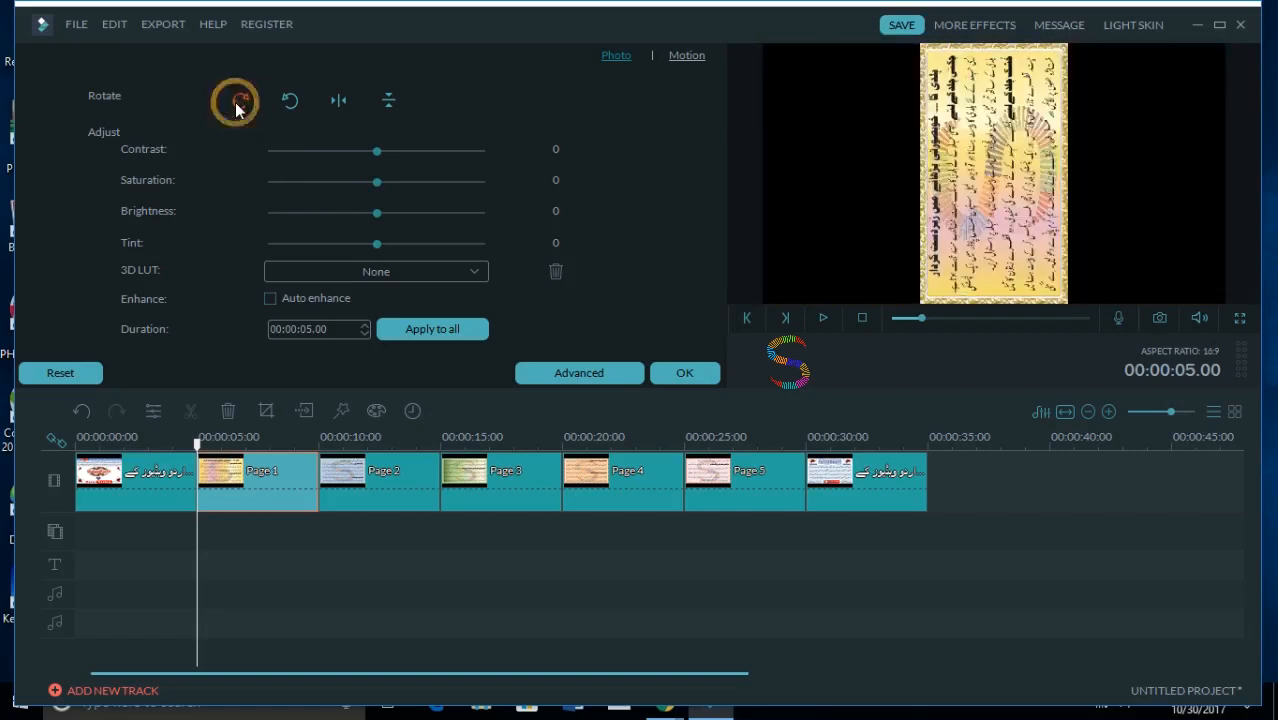
click(237, 104)
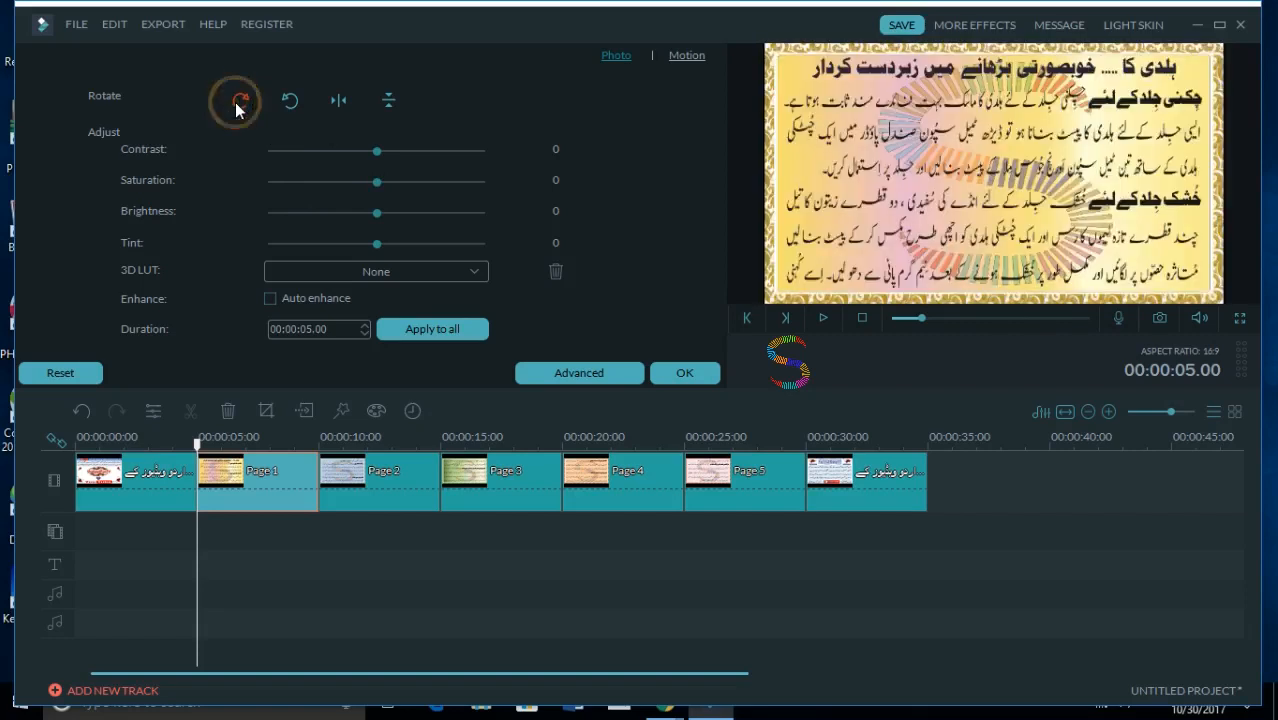
click(343, 103)
click(341, 102)
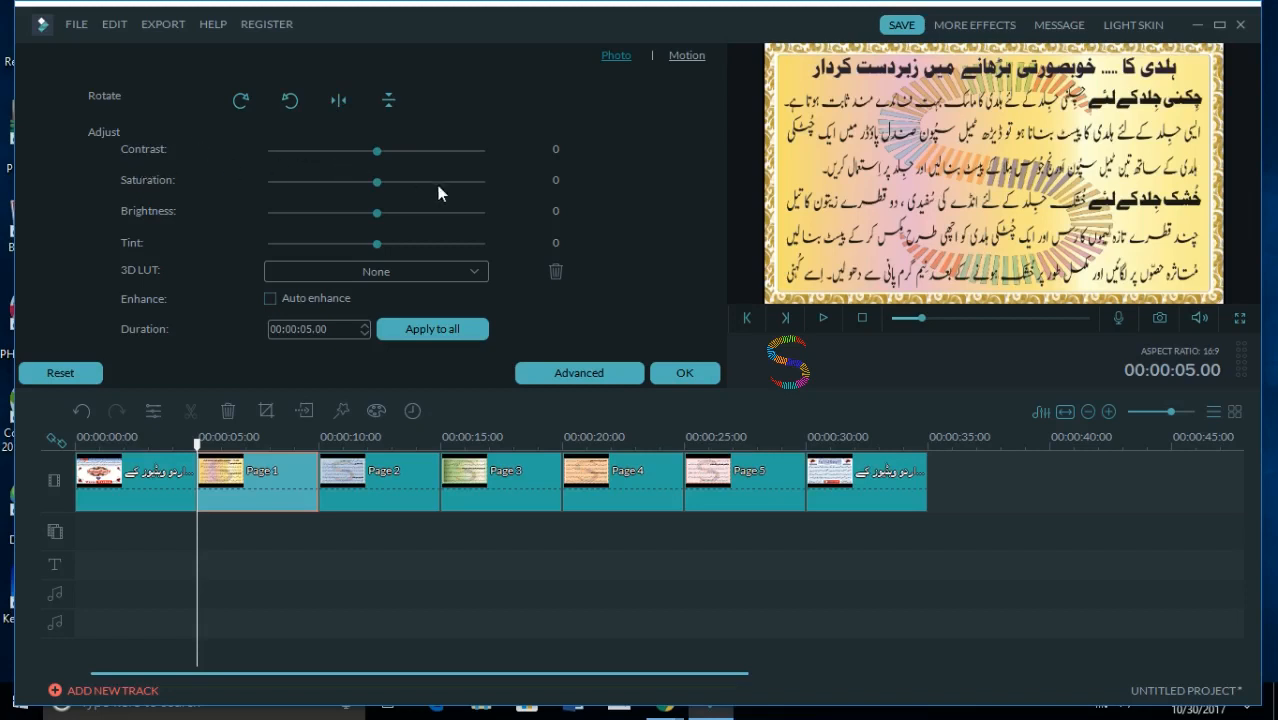
- Set Page 1's saturation and brightness to -3, tint to -4 and contrast to -8, leaving Auto enhance off after a trial
drag(376, 151, 372, 232)
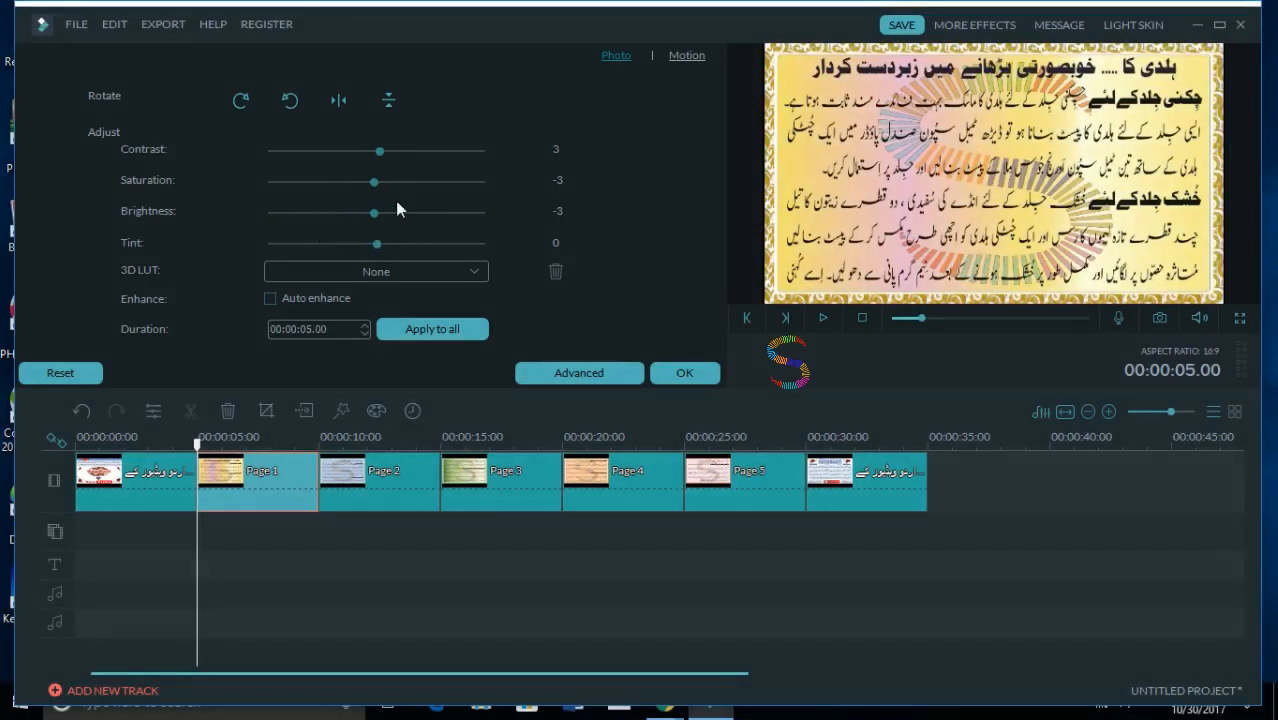
mouse_move(376, 243)
mouse_down()
mouse_move(285, 247)
mouse_move(525, 273)
mouse_move(371, 253)
mouse_up()
click(268, 302)
click(266, 301)
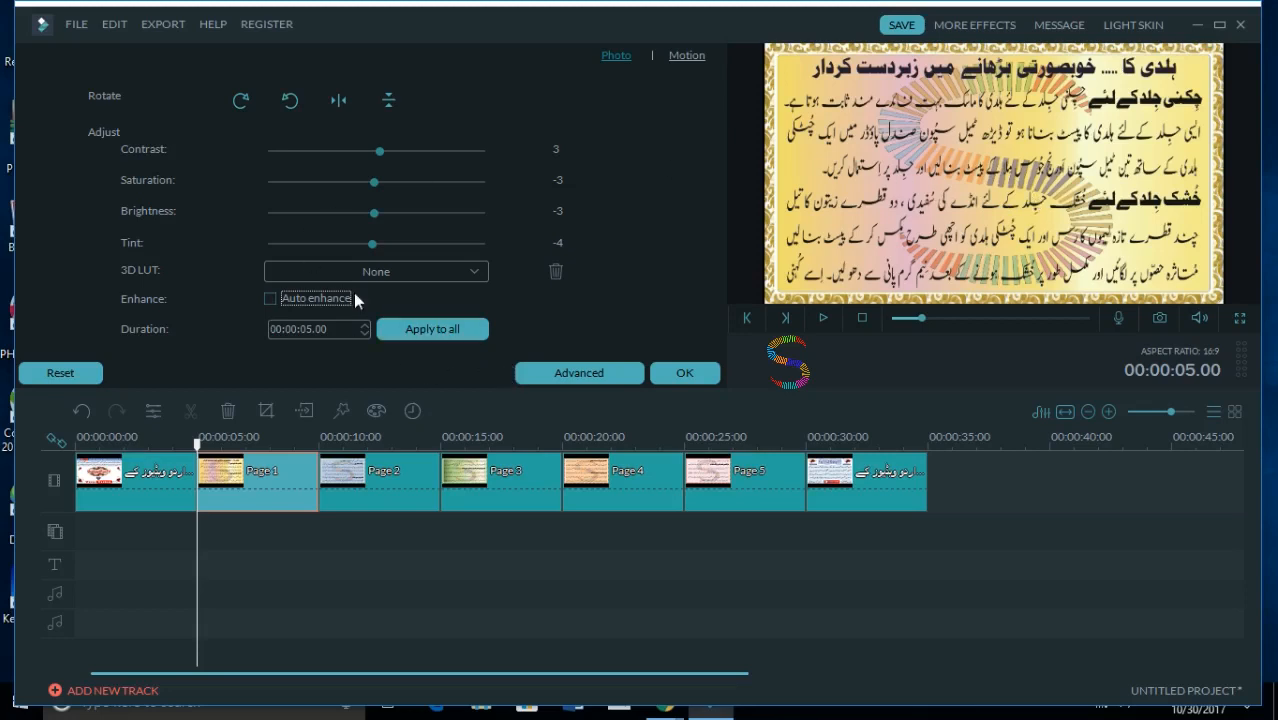
drag(378, 147, 368, 149)
- Set the Page 1 clip's duration to 00:00:10.00 and apply it to all image clips
click(364, 328)
click(364, 328)
click(364, 328)
click(364, 328)
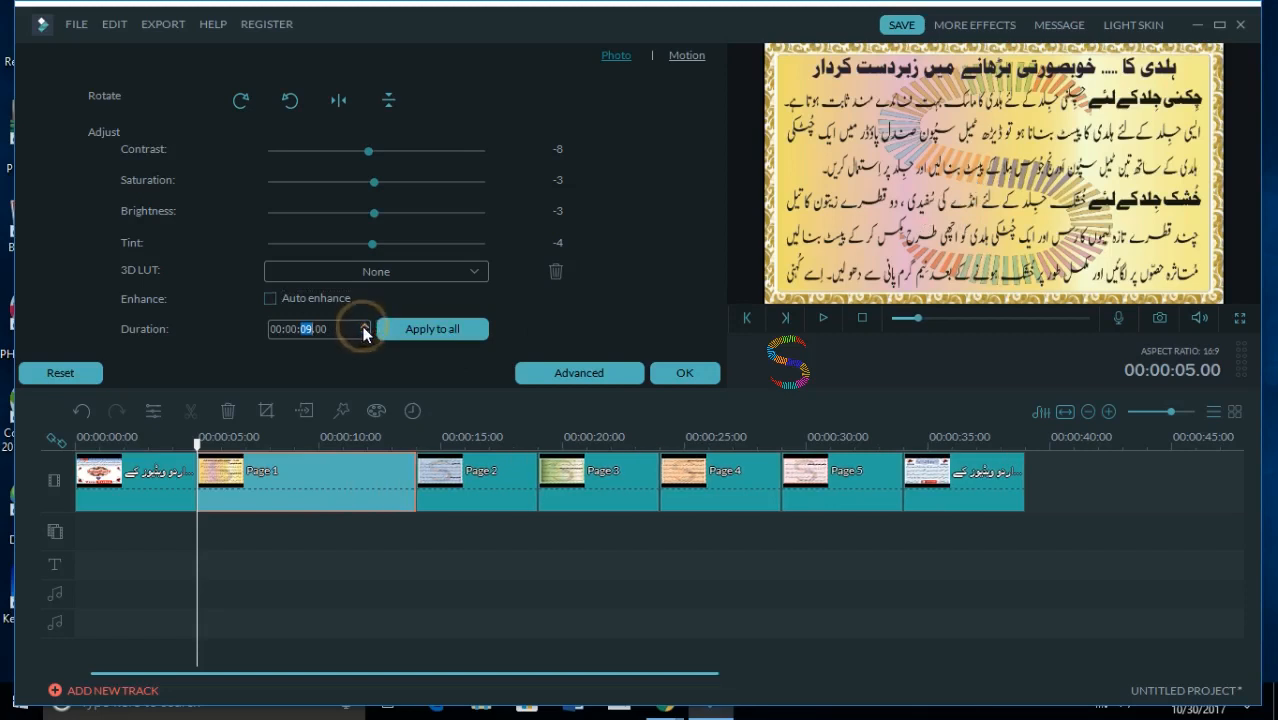
click(364, 328)
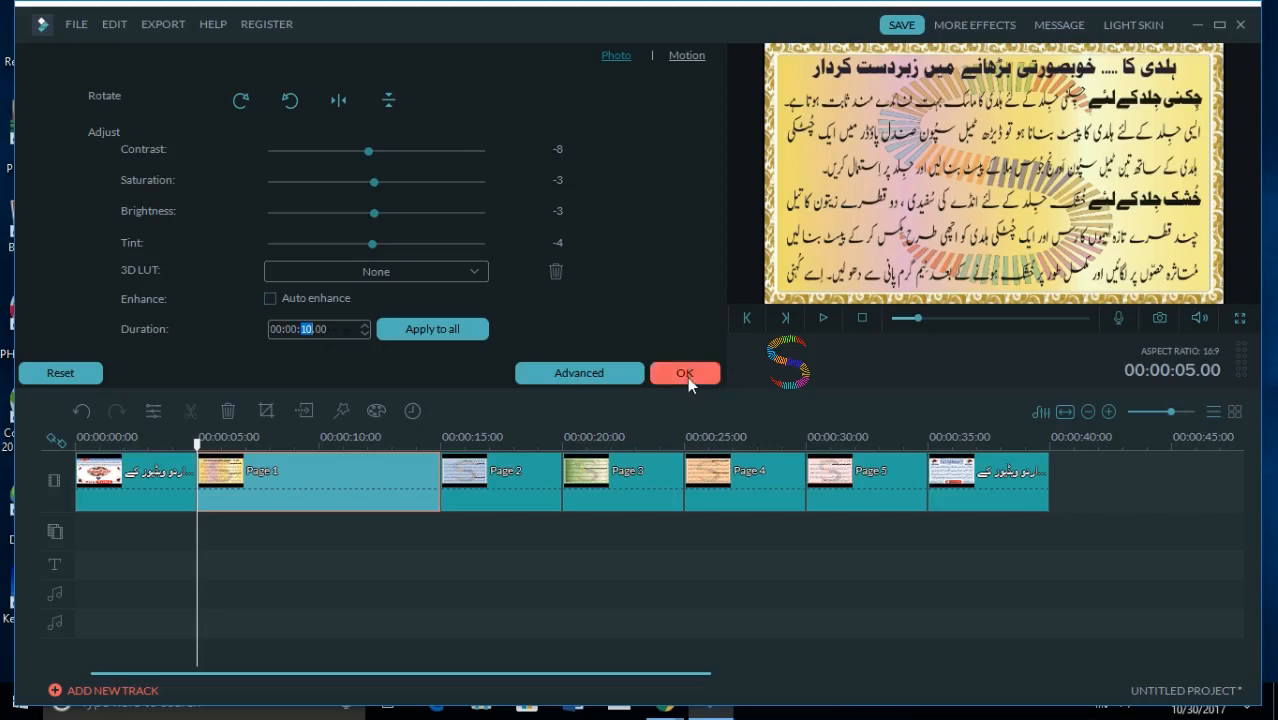
click(443, 334)
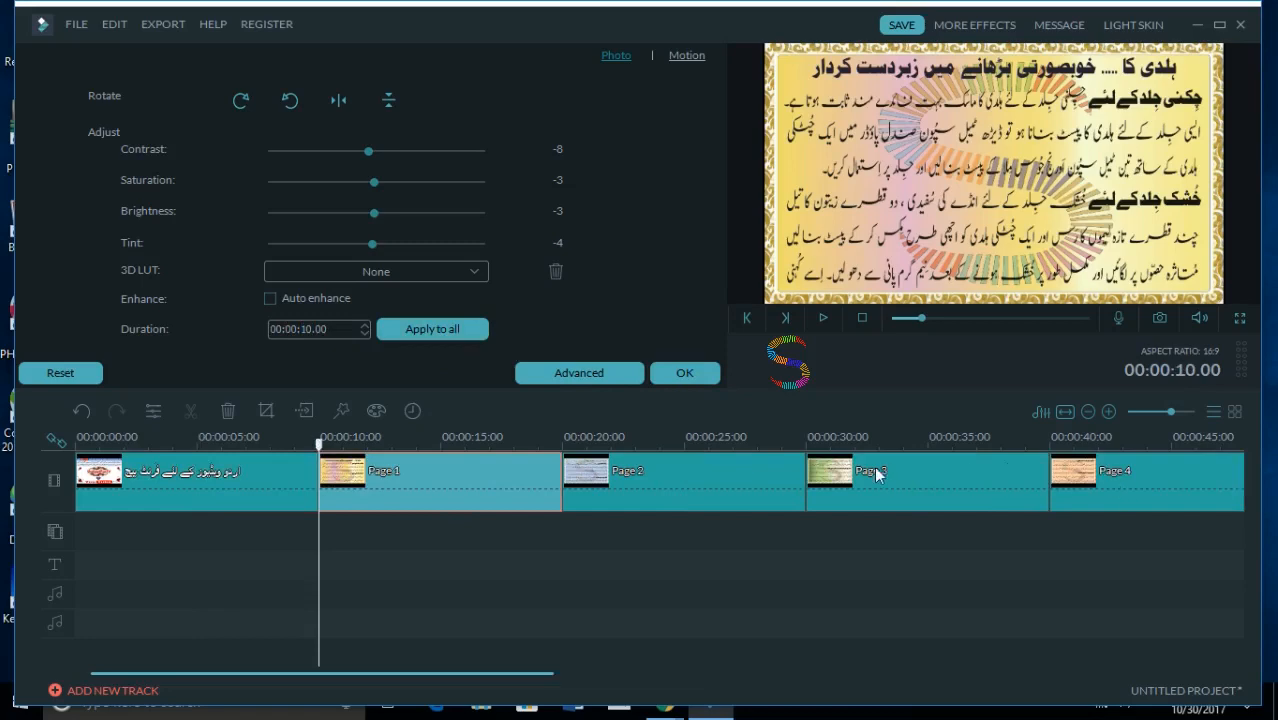
- Check the duration settings of the Page 2, Page 3 and Page 4 clips, and close the photo settings
click(676, 469)
click(904, 490)
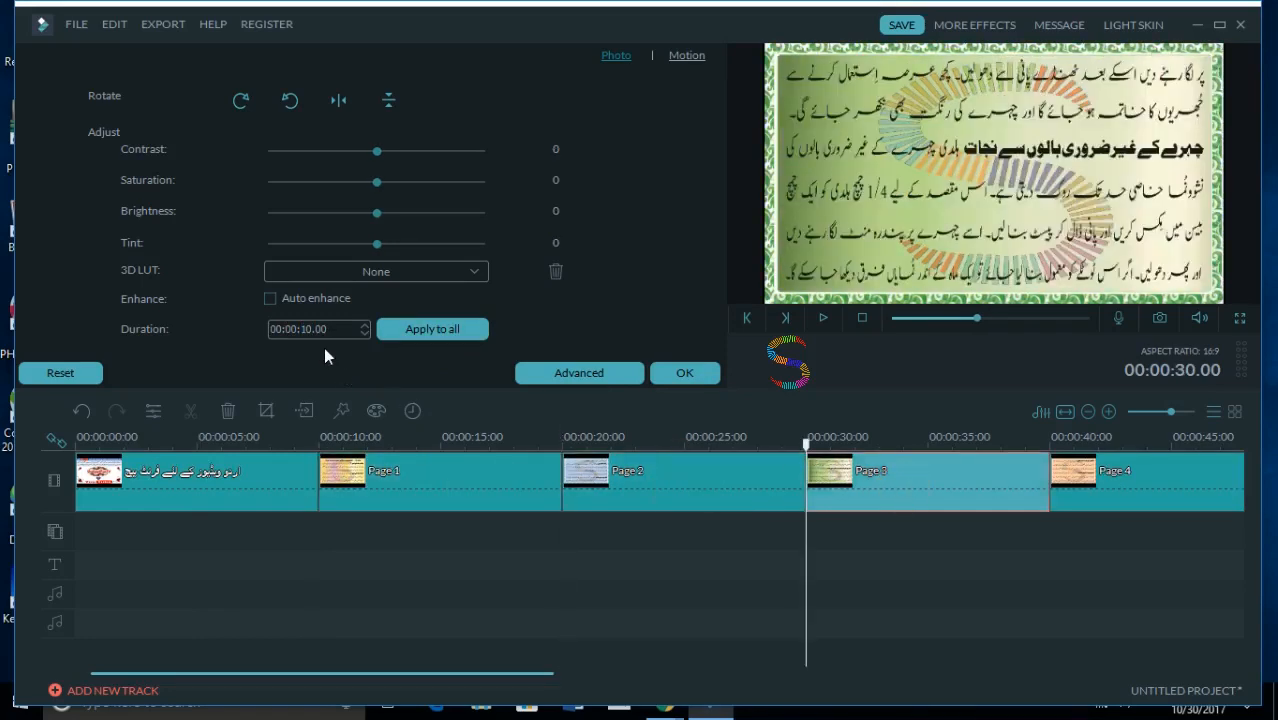
click(668, 379)
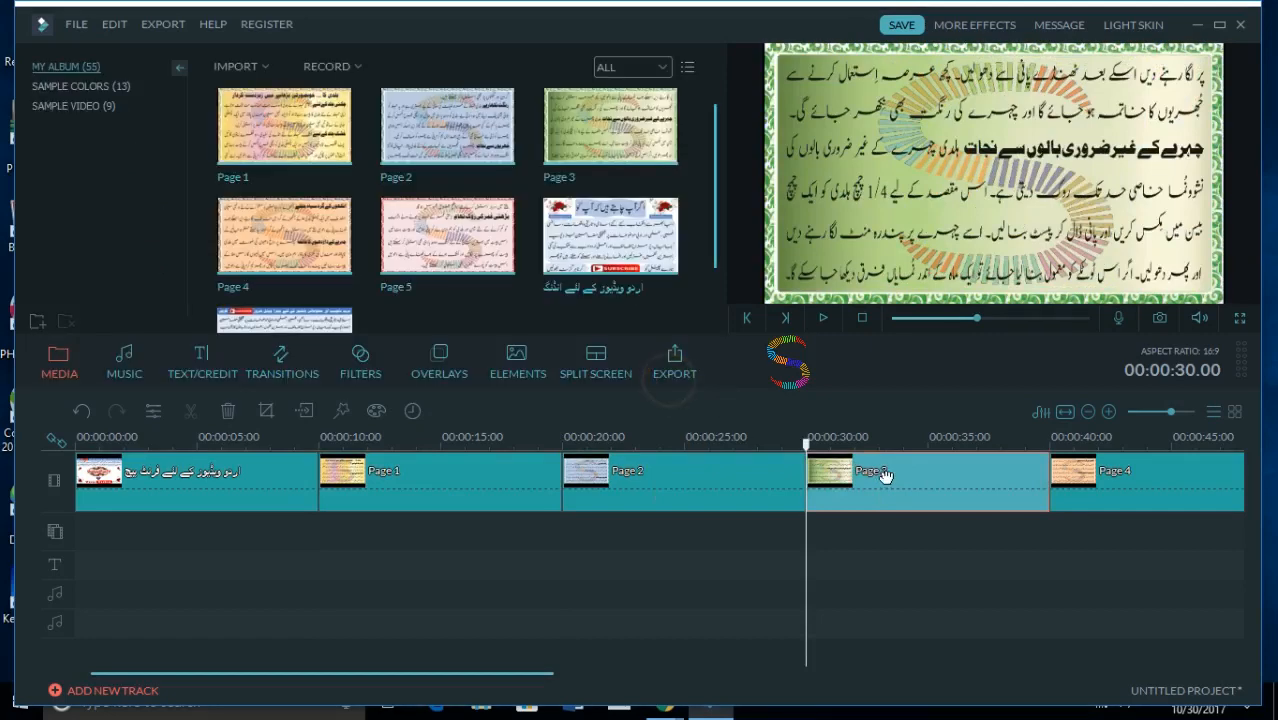
click(1069, 480)
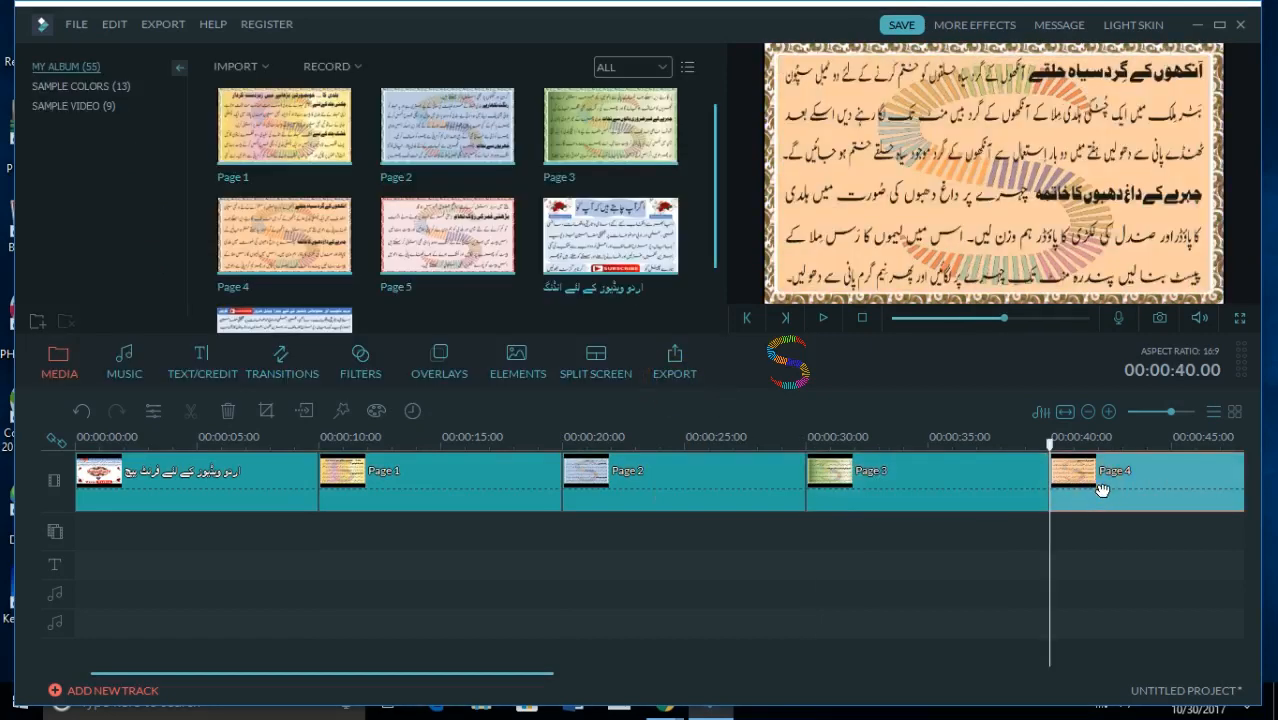
double_click(1102, 489)
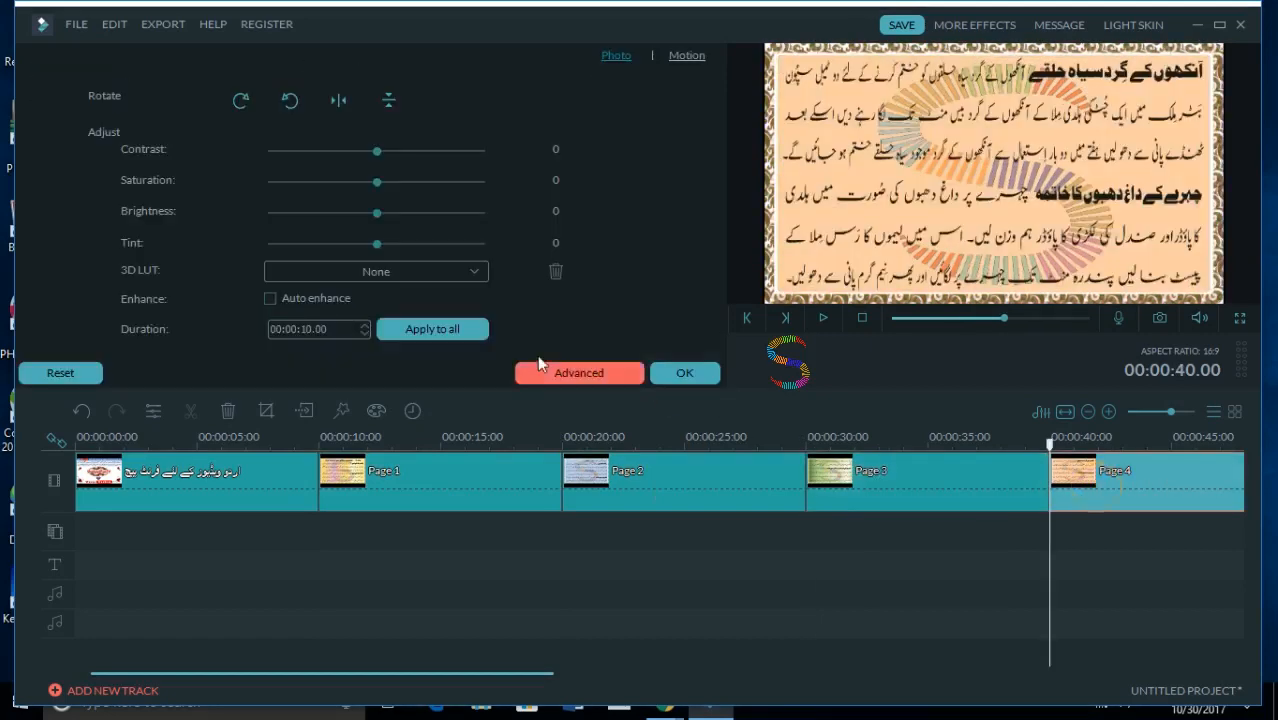
click(684, 374)
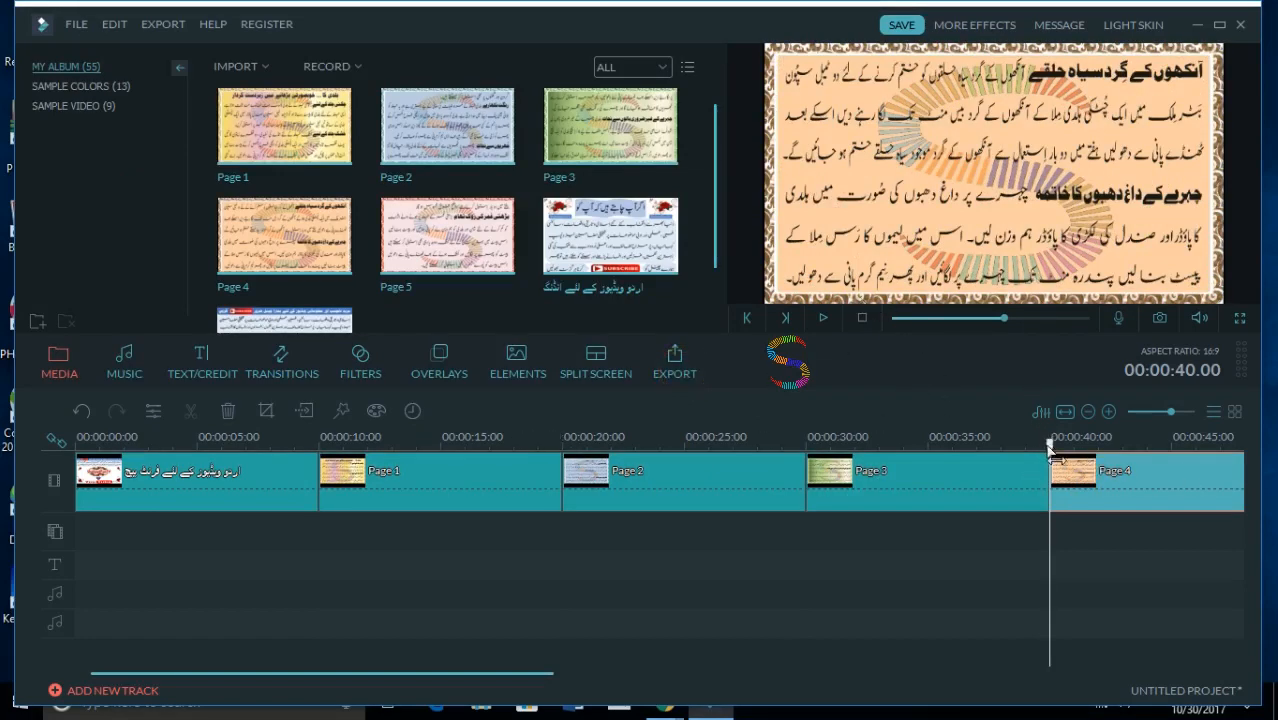
- Scrub the playhead back from Page 4 through Pages 2 and 1 to the start of the timeline
drag(1049, 447, 594, 447)
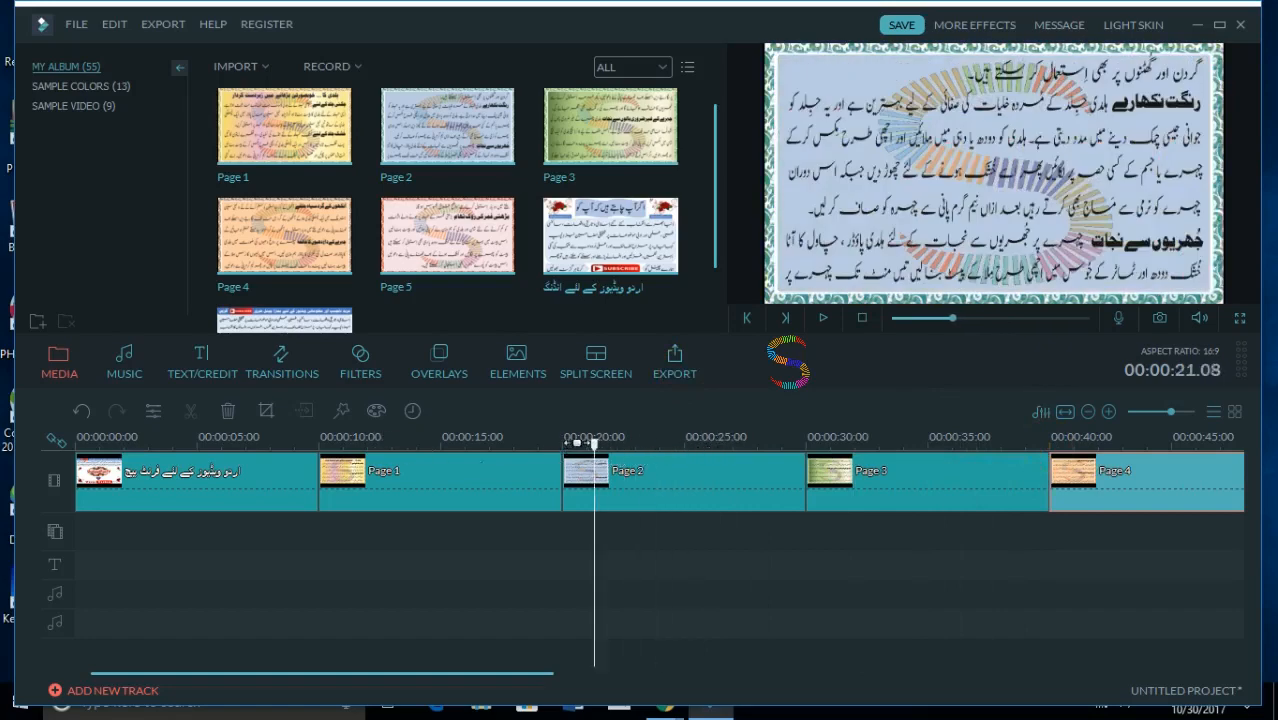
drag(596, 458, 416, 476)
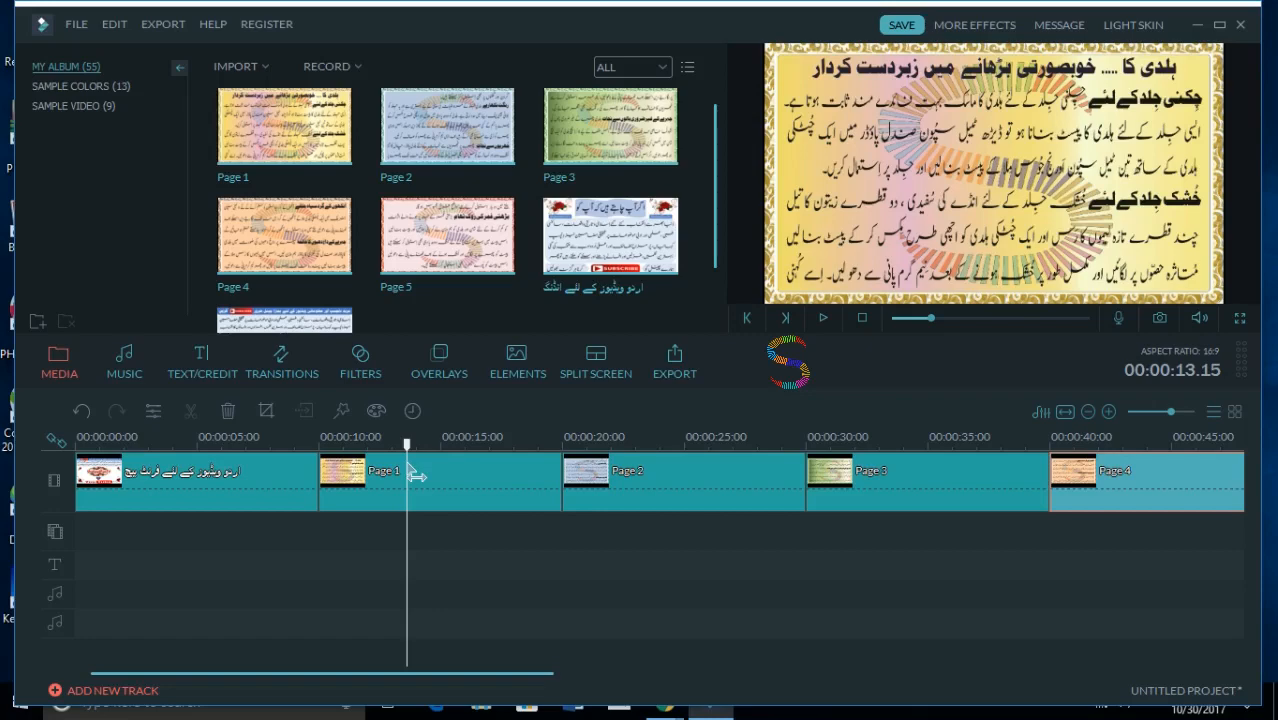
drag(416, 476, 35, 483)
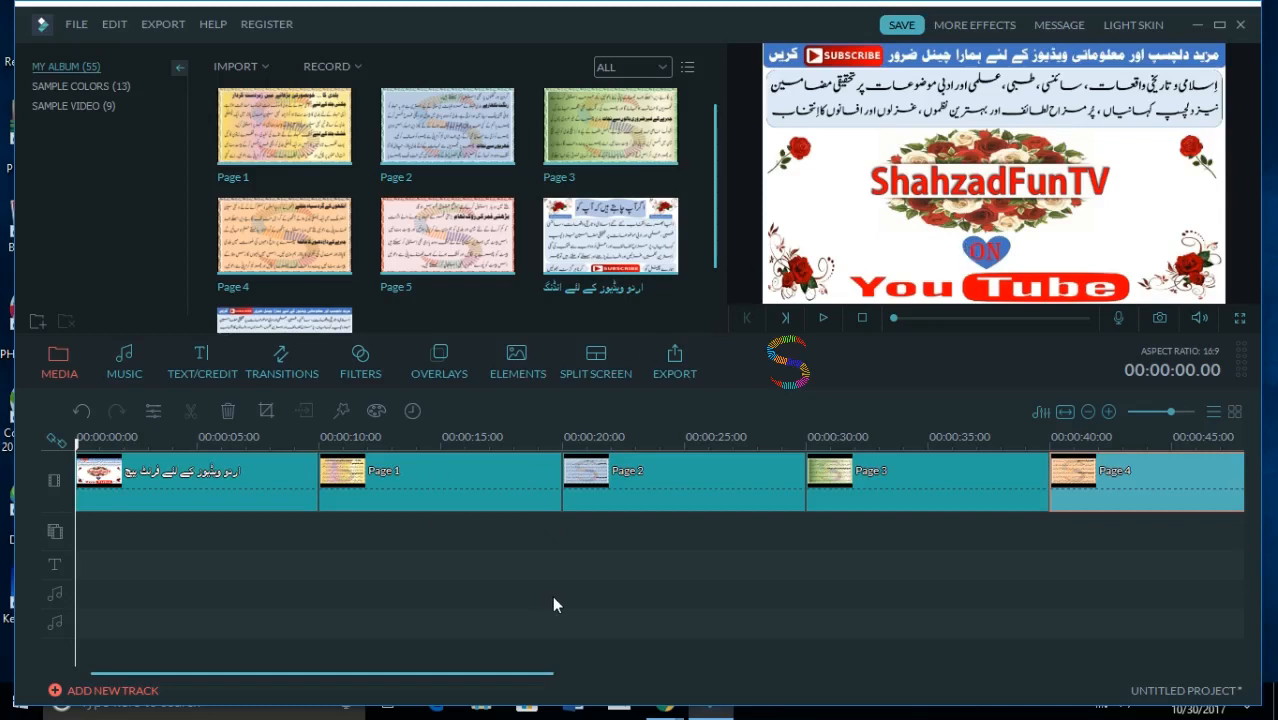
- Play the cut from the front-page clip into Page 1, and return the playhead to 00:00:09.07
click(397, 476)
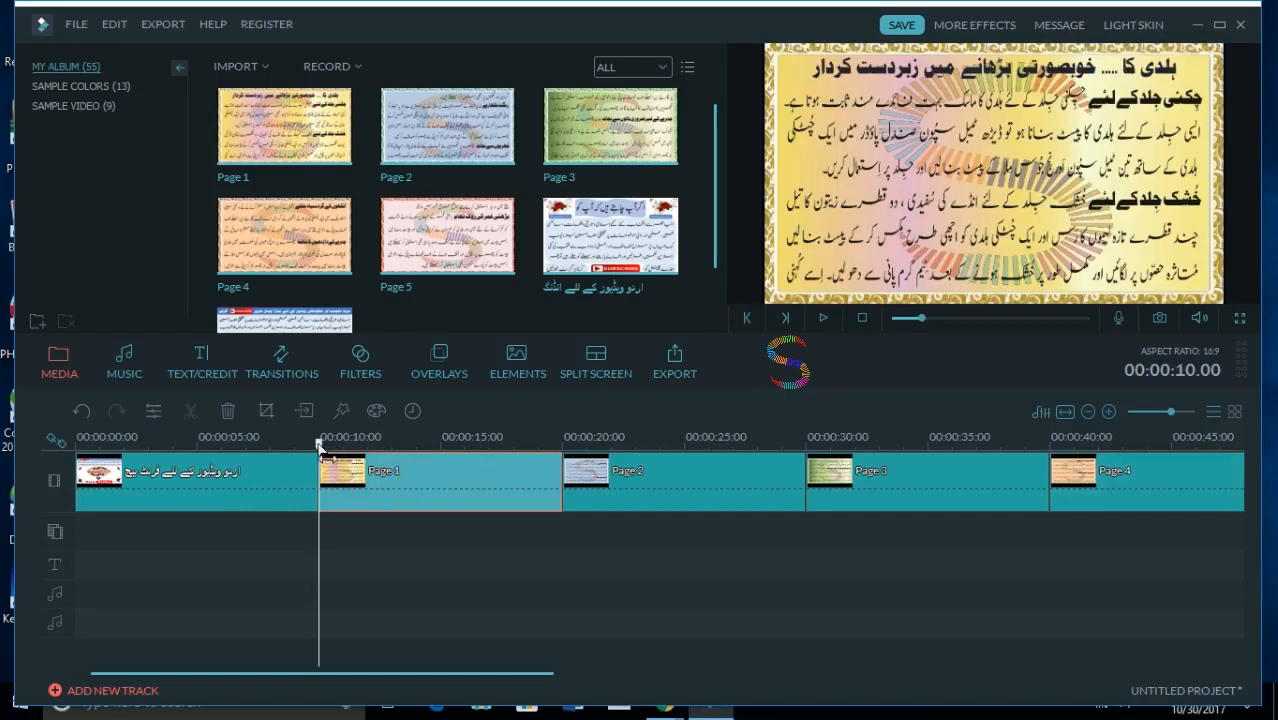
drag(320, 444, 292, 442)
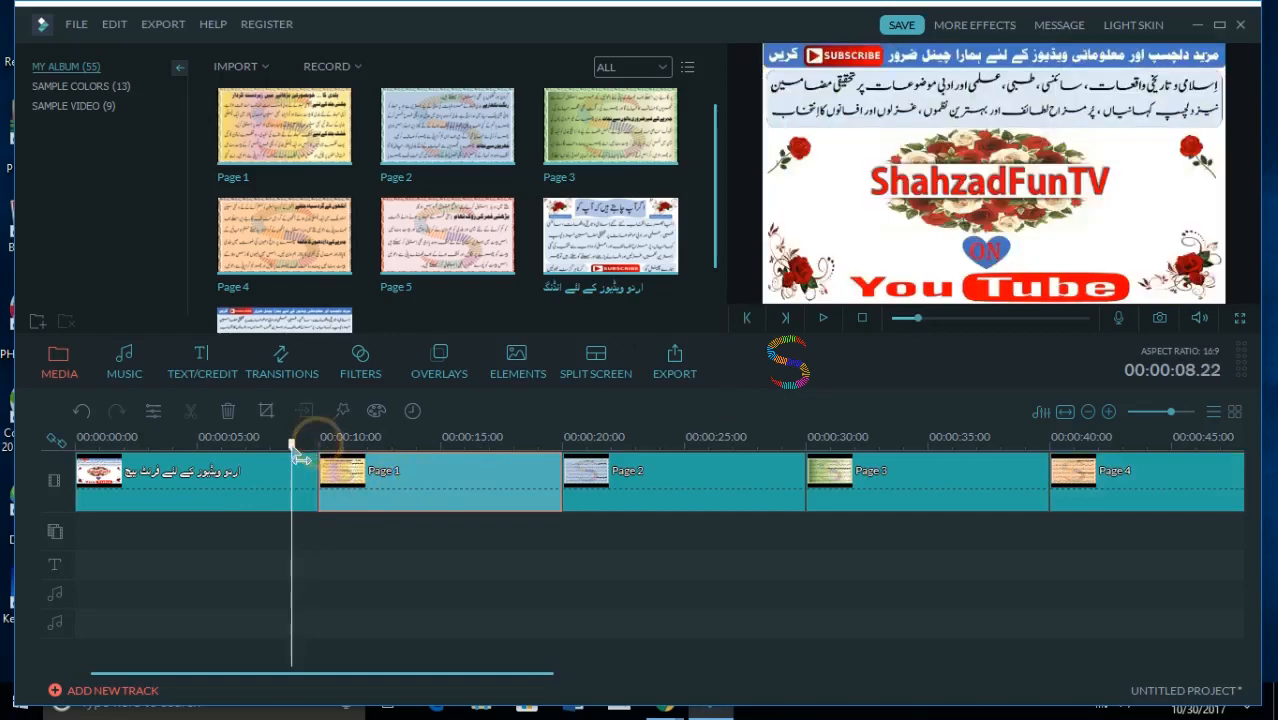
click(826, 316)
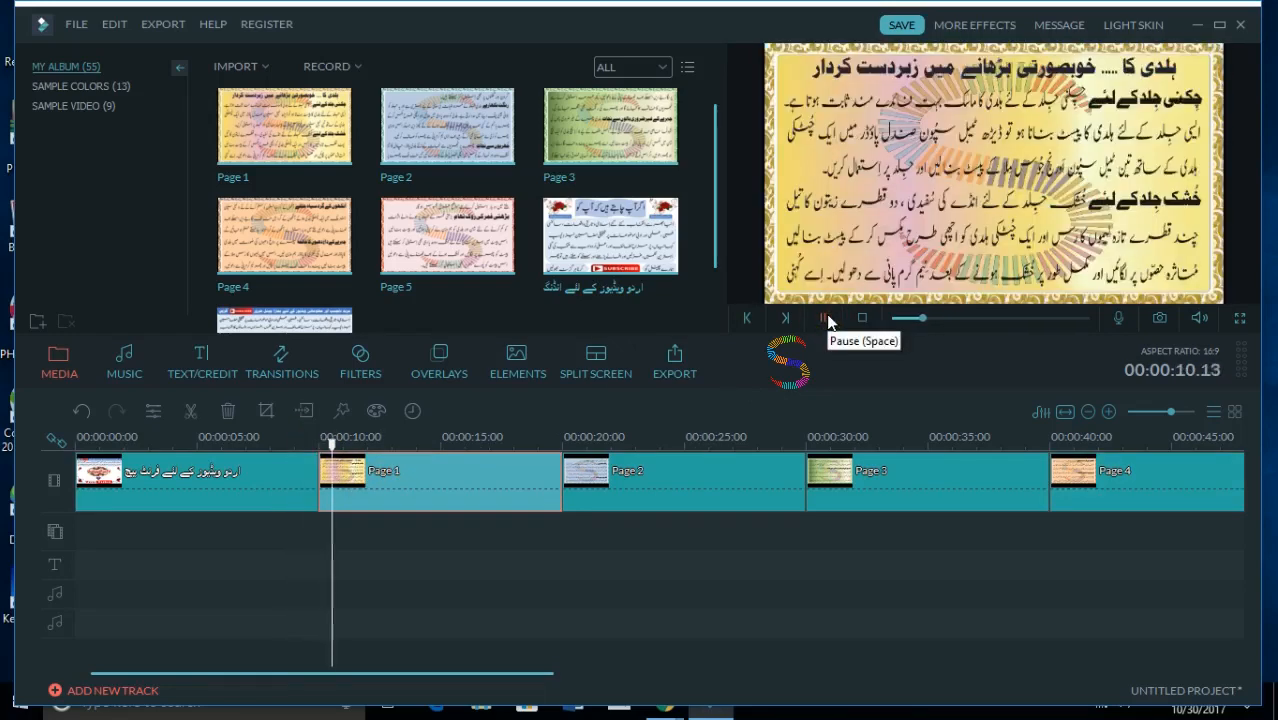
click(826, 318)
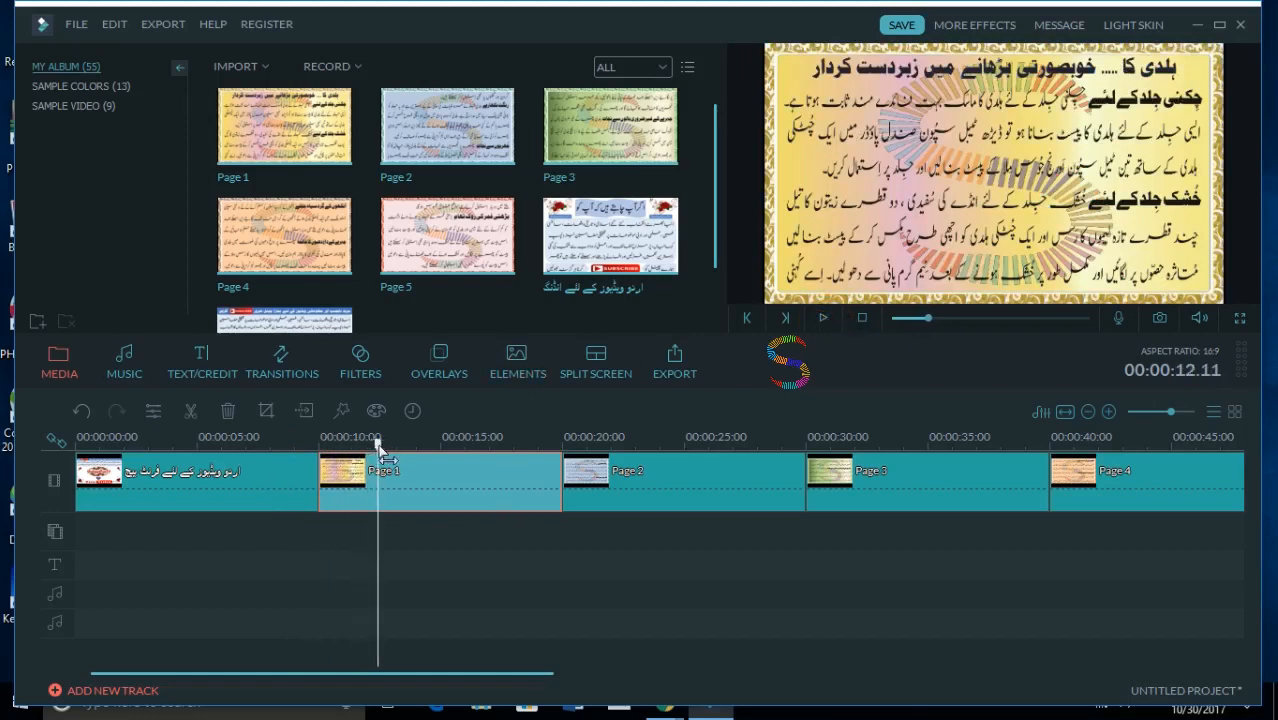
drag(378, 446, 302, 426)
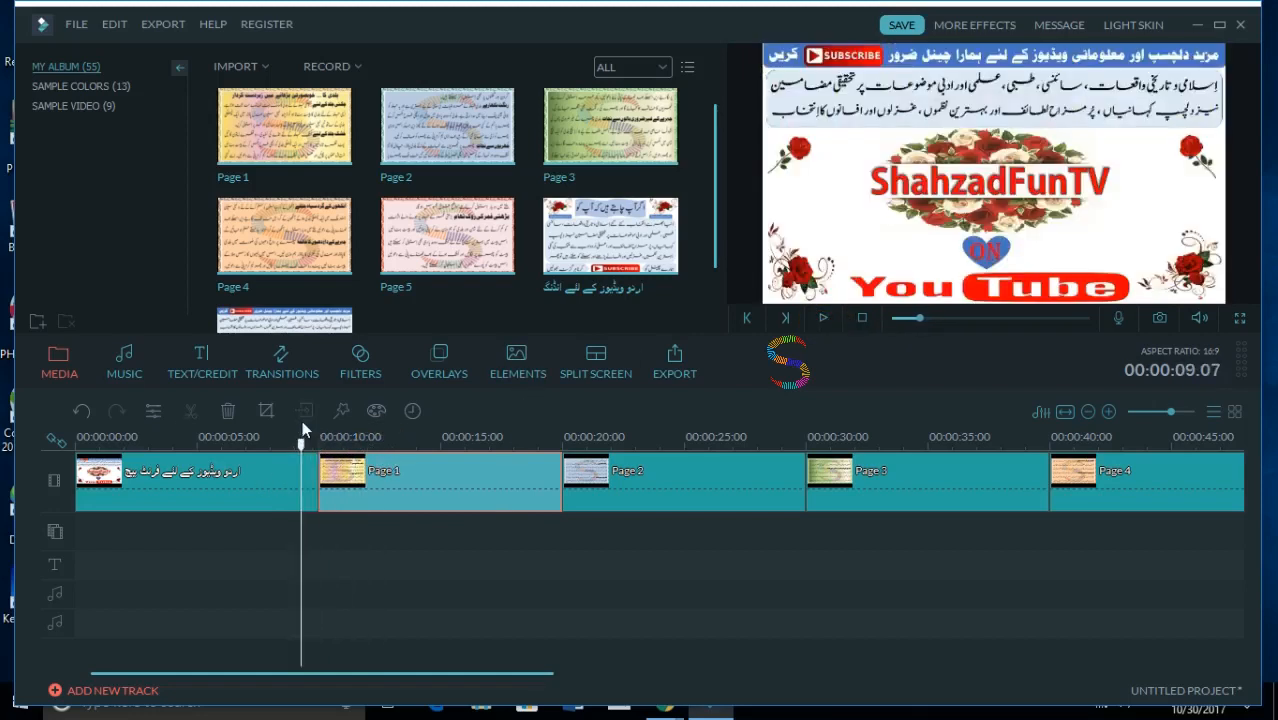
- Browse the transitions library and preview the Col_split_2 transition
click(277, 365)
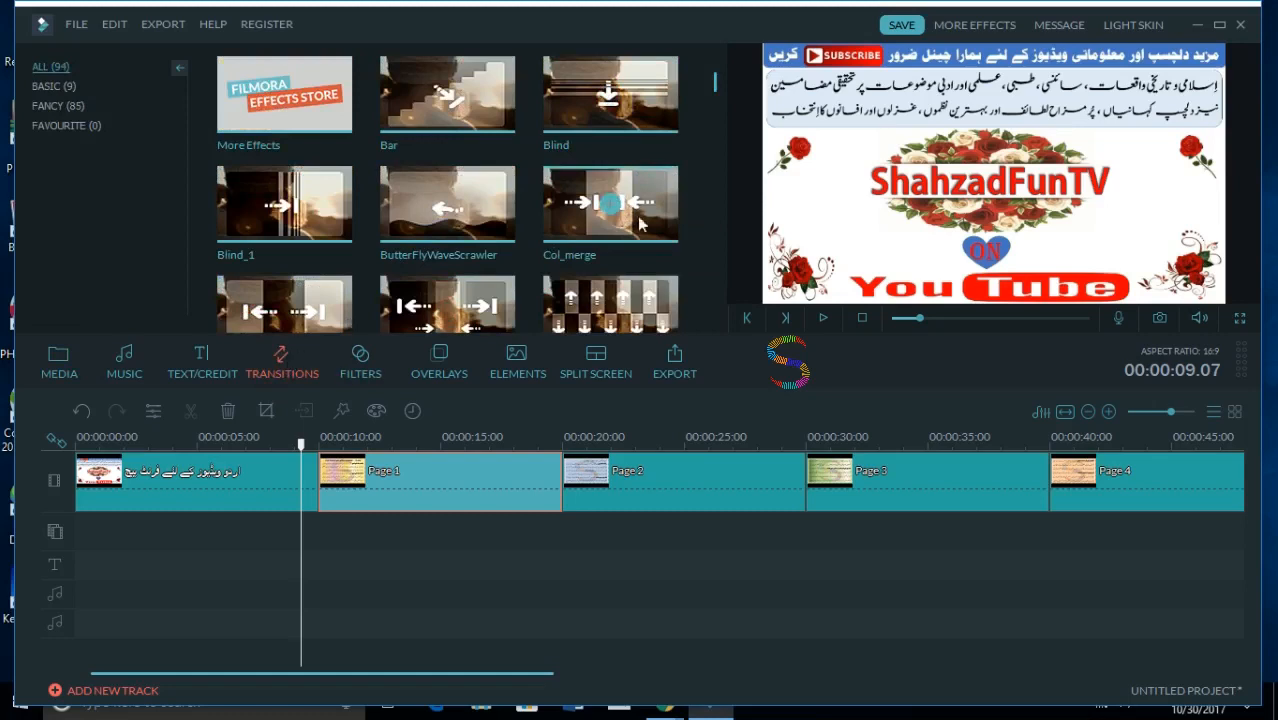
mouse_move(716, 86)
mouse_down()
mouse_move(714, 106)
mouse_move(714, 90)
mouse_up()
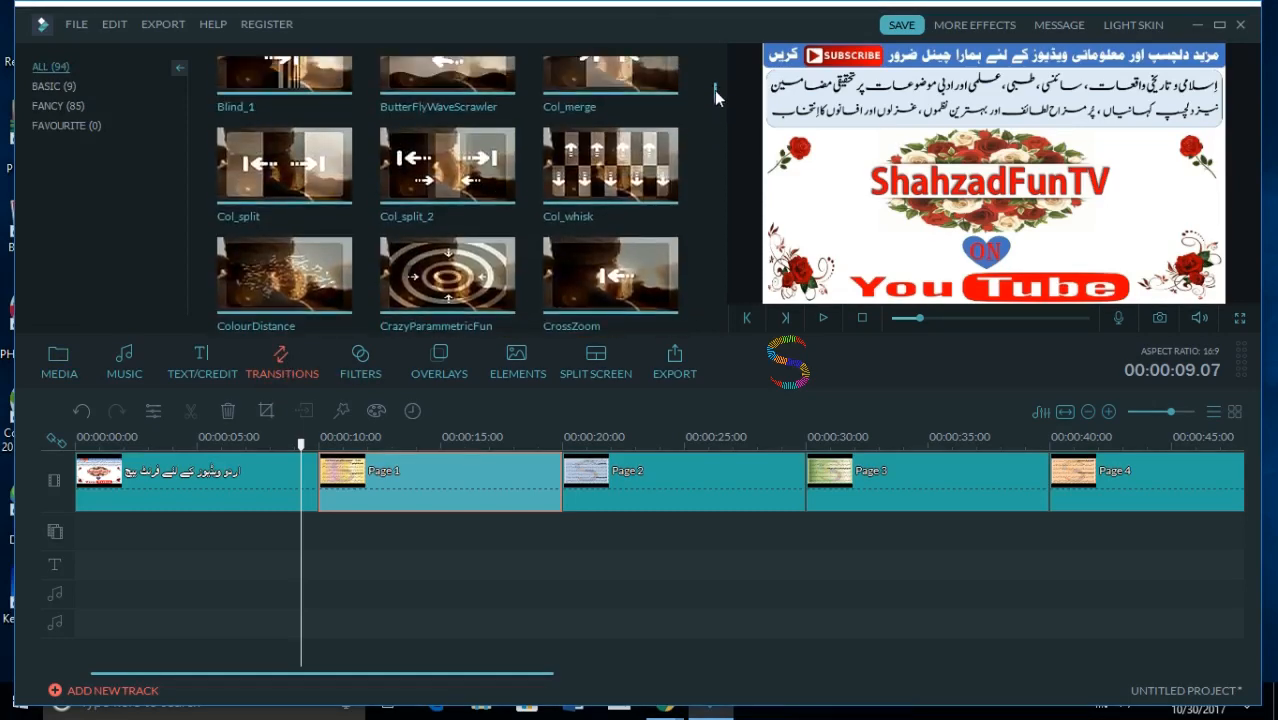
click(483, 155)
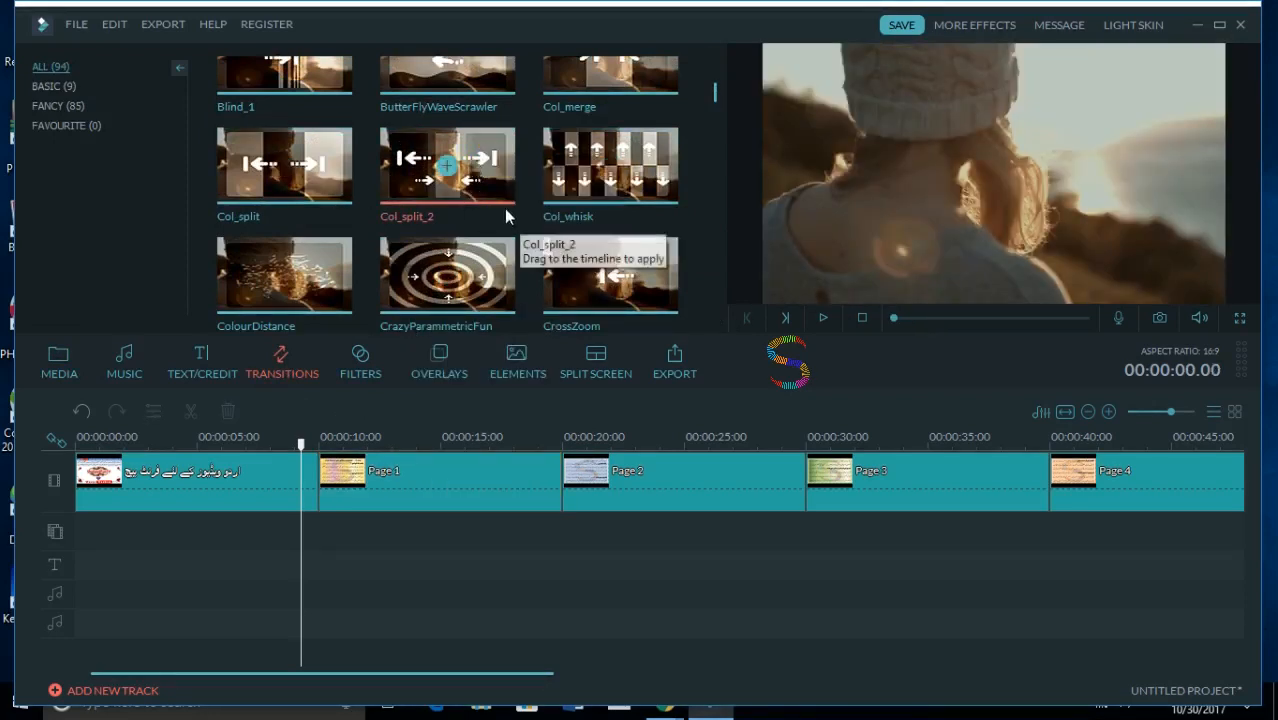
click(823, 317)
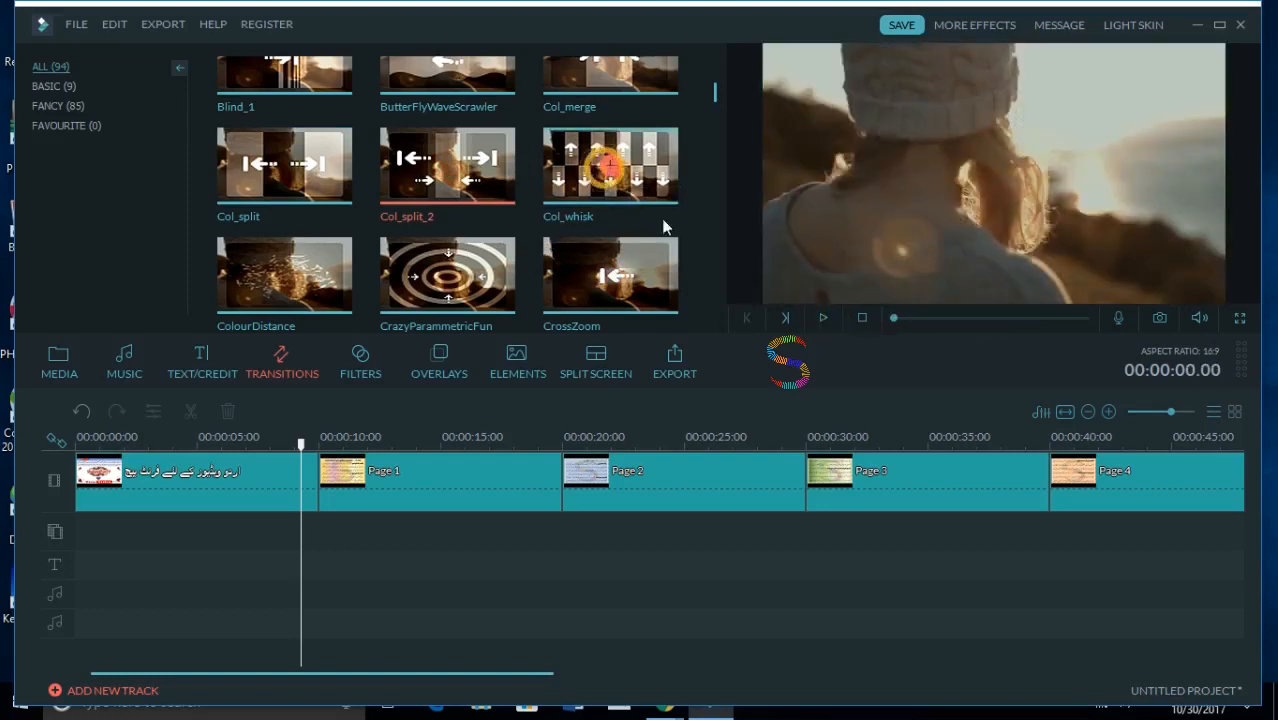
- Try the Col_whisk transition across the cut between the front-page clip and Page 1, and delete it
click(606, 167)
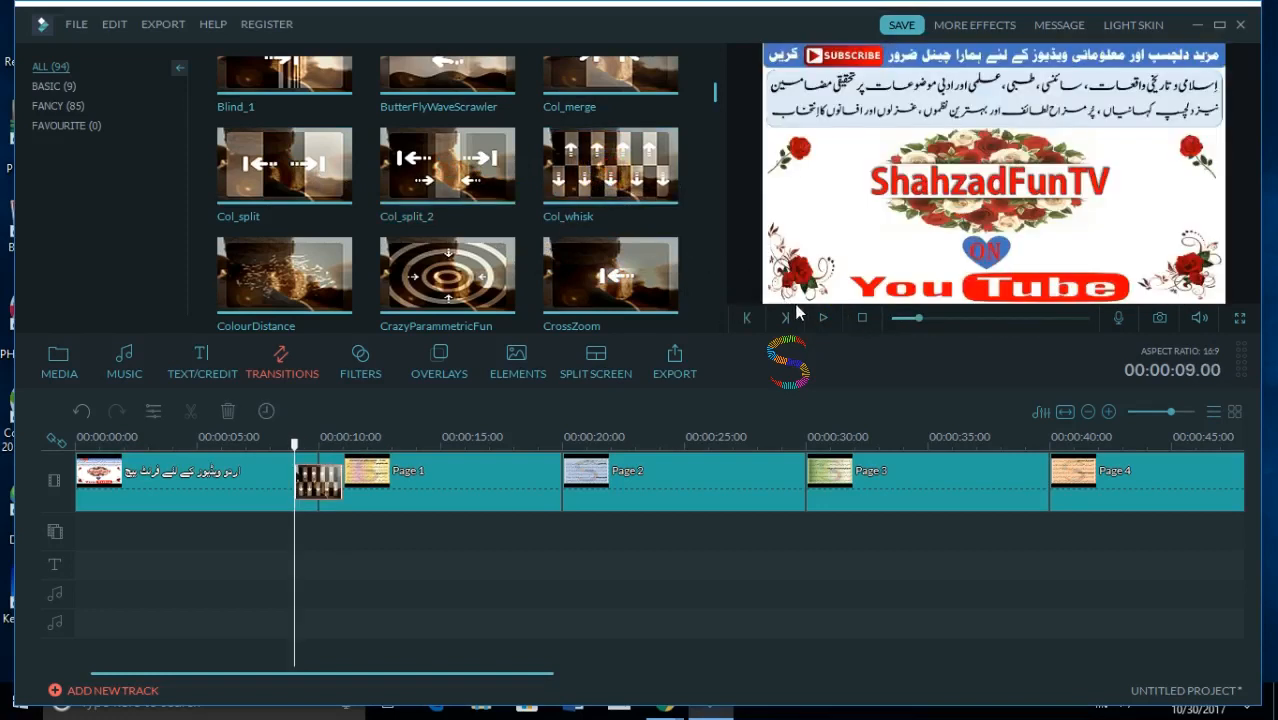
right_click(325, 487)
click(385, 658)
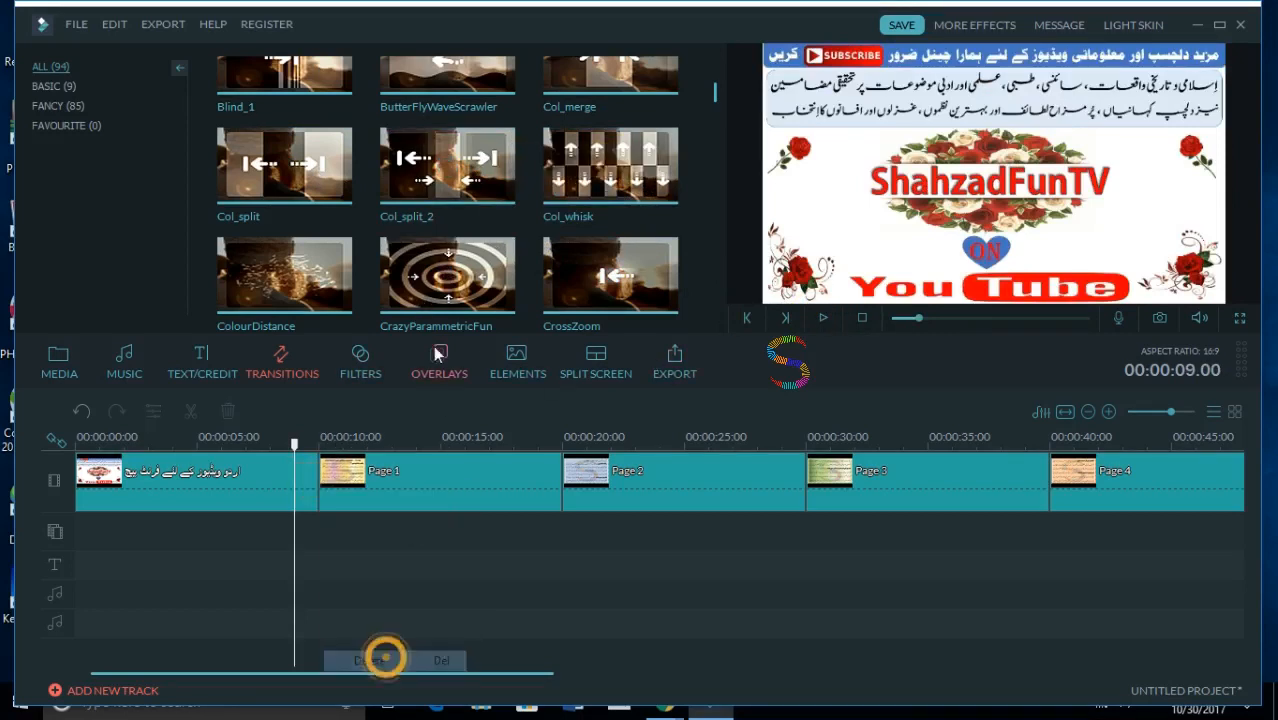
- Preview the Col_split transition, place it at the start of the Page 1 clip and select it on the timeline
click(336, 168)
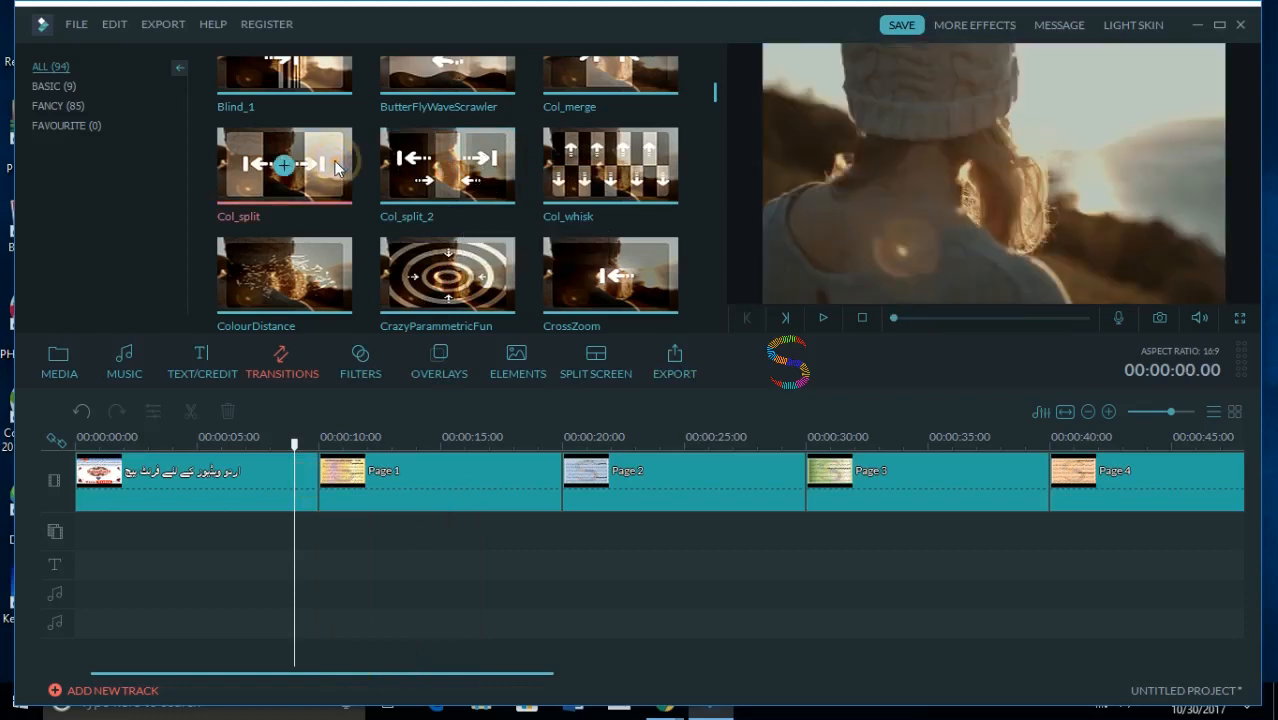
click(820, 318)
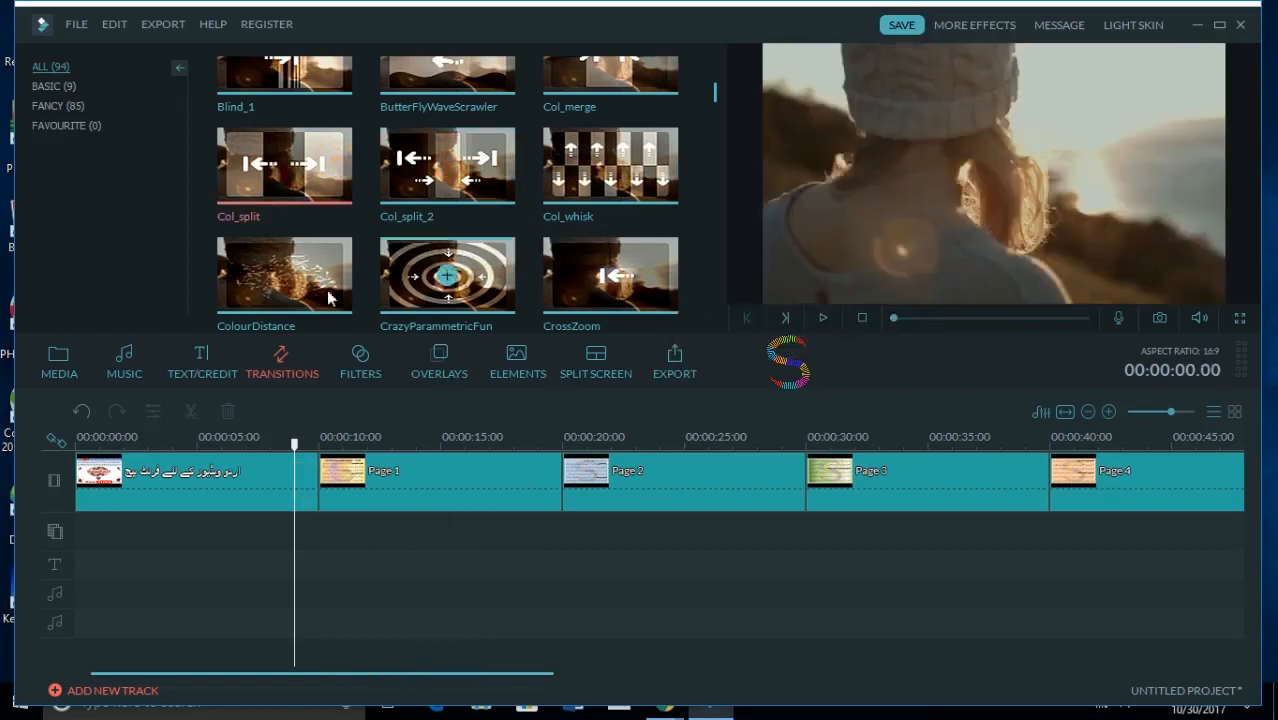
drag(311, 150, 349, 478)
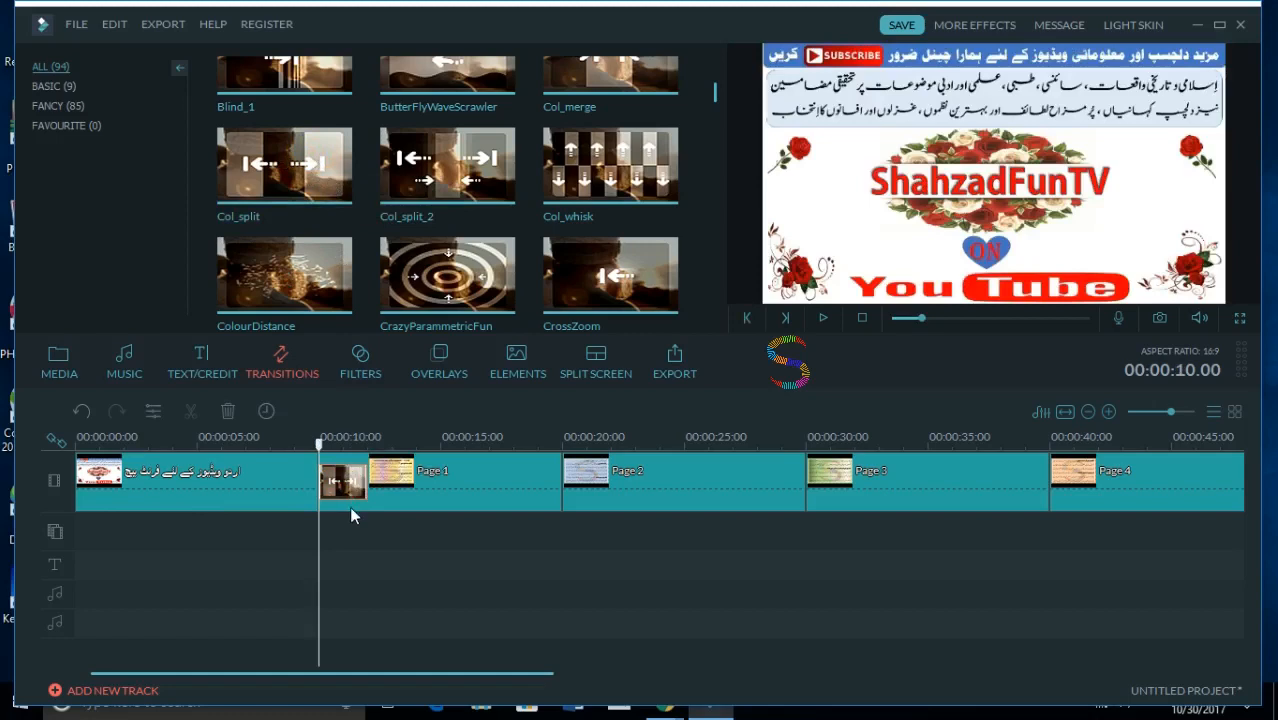
click(509, 474)
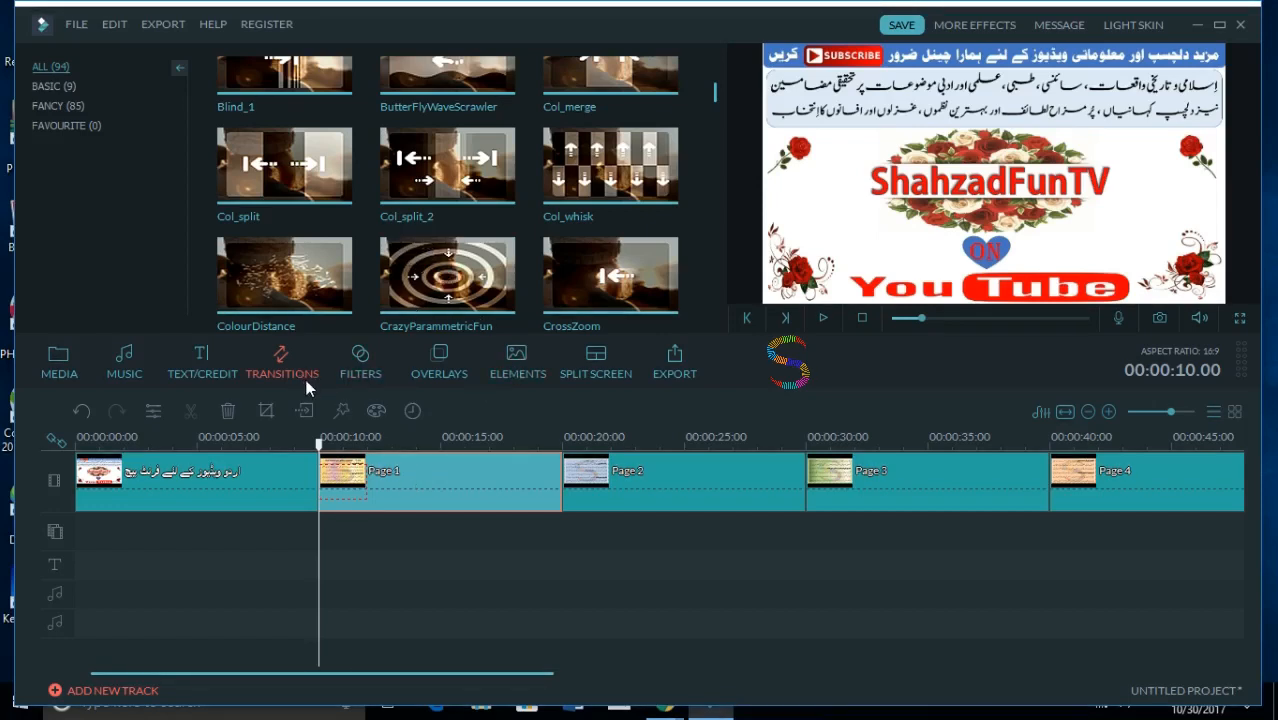
drag(353, 487, 352, 486)
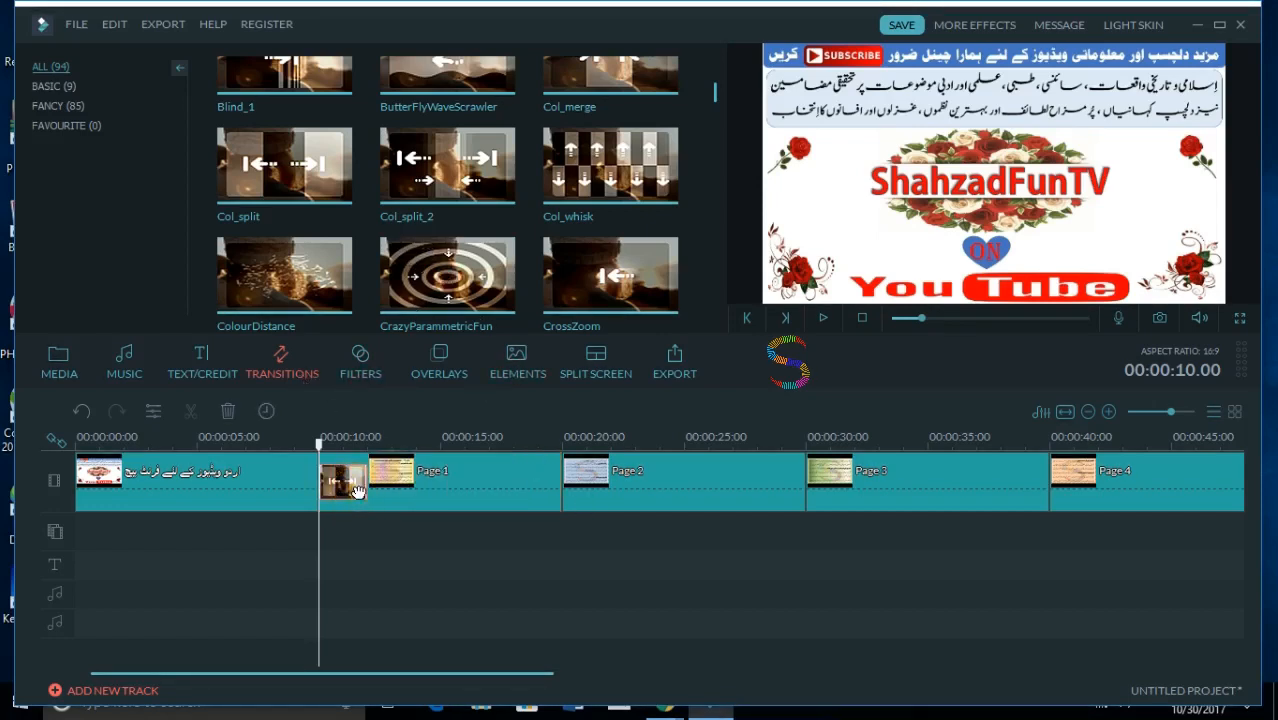
- Play the Col_split transition into Page 1 starting from 00:00:08.22, and pause playback once the transition is over
drag(320, 446, 291, 446)
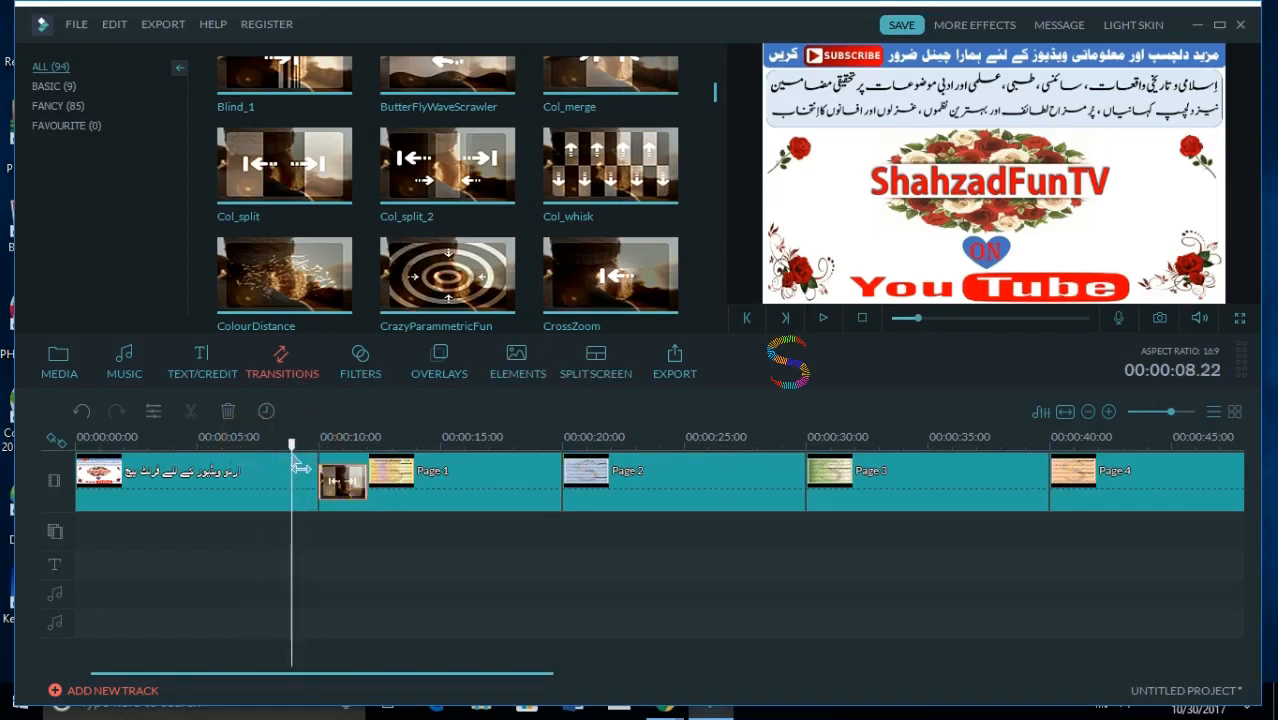
click(820, 319)
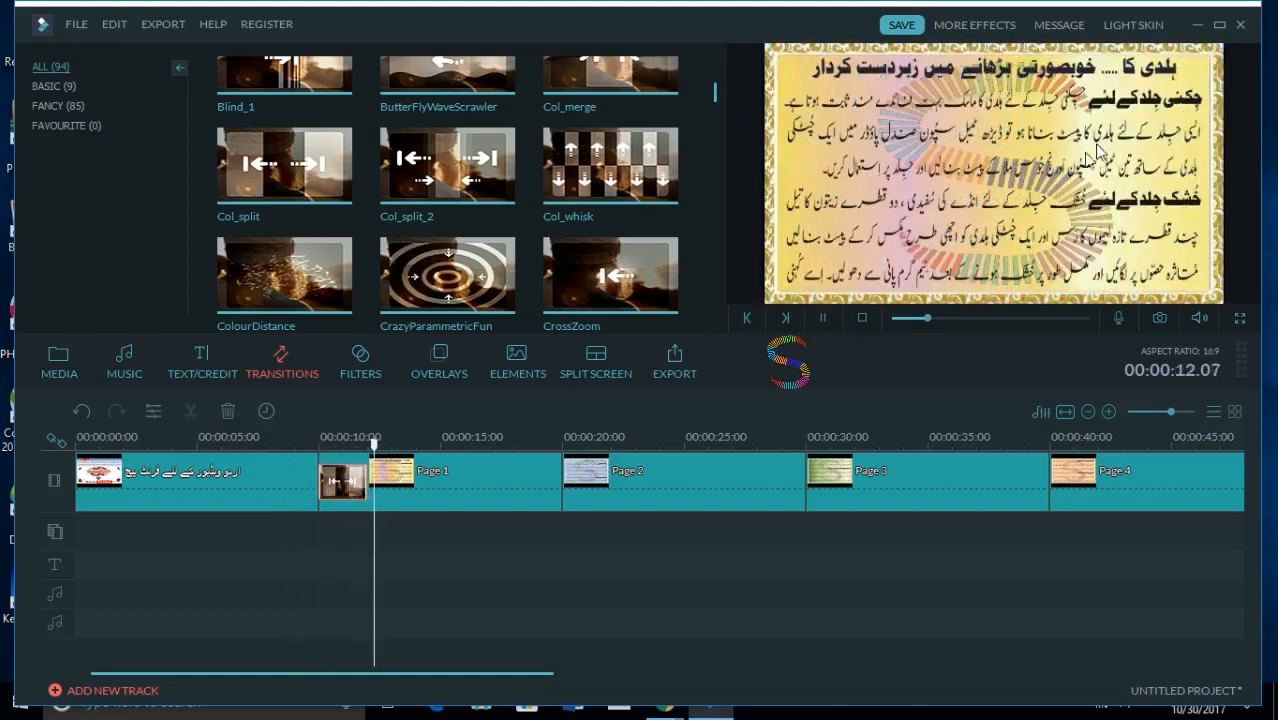
click(820, 319)
- Set the duration of the Col_split transition at the start of Page 1 to 5 seconds
click(339, 480)
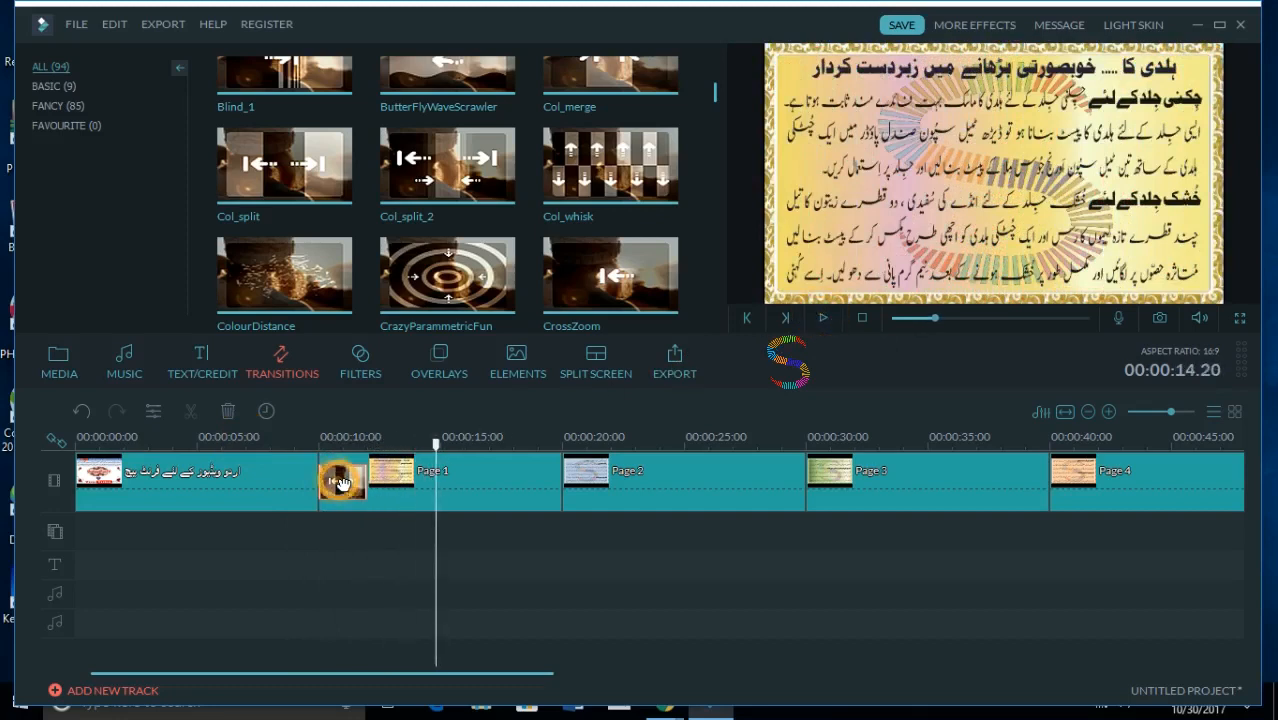
double_click(341, 482)
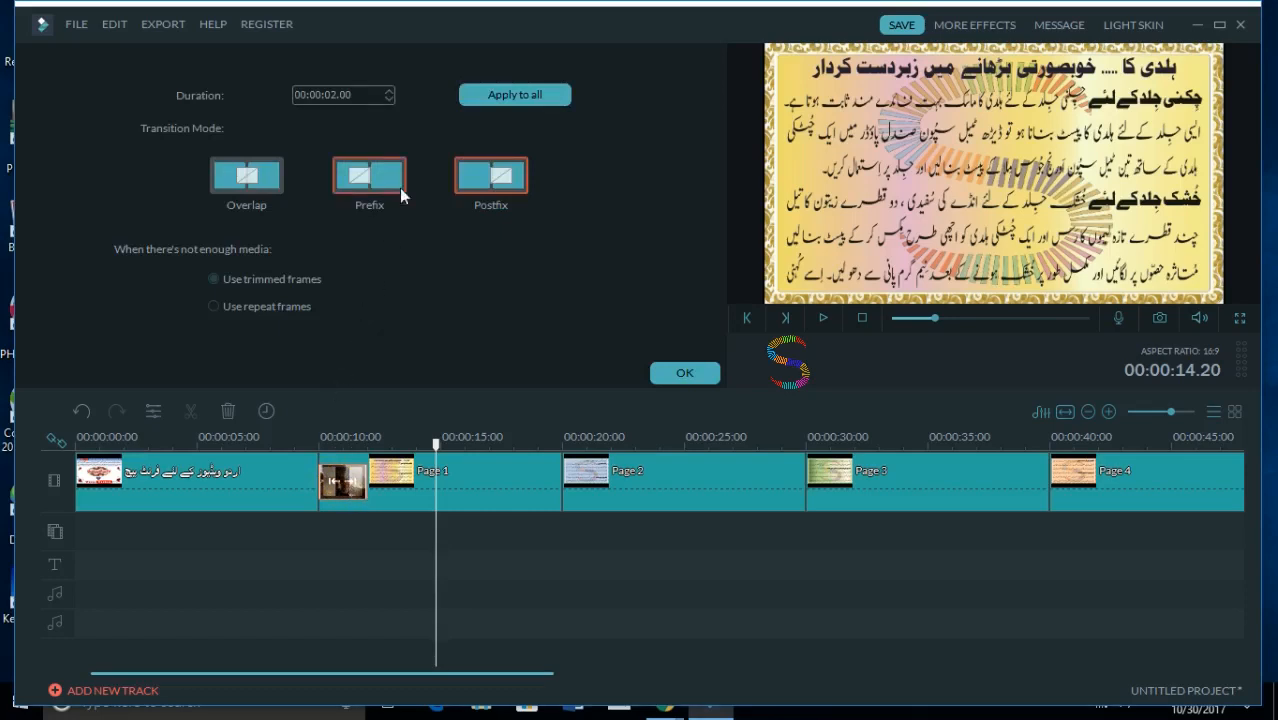
click(388, 93)
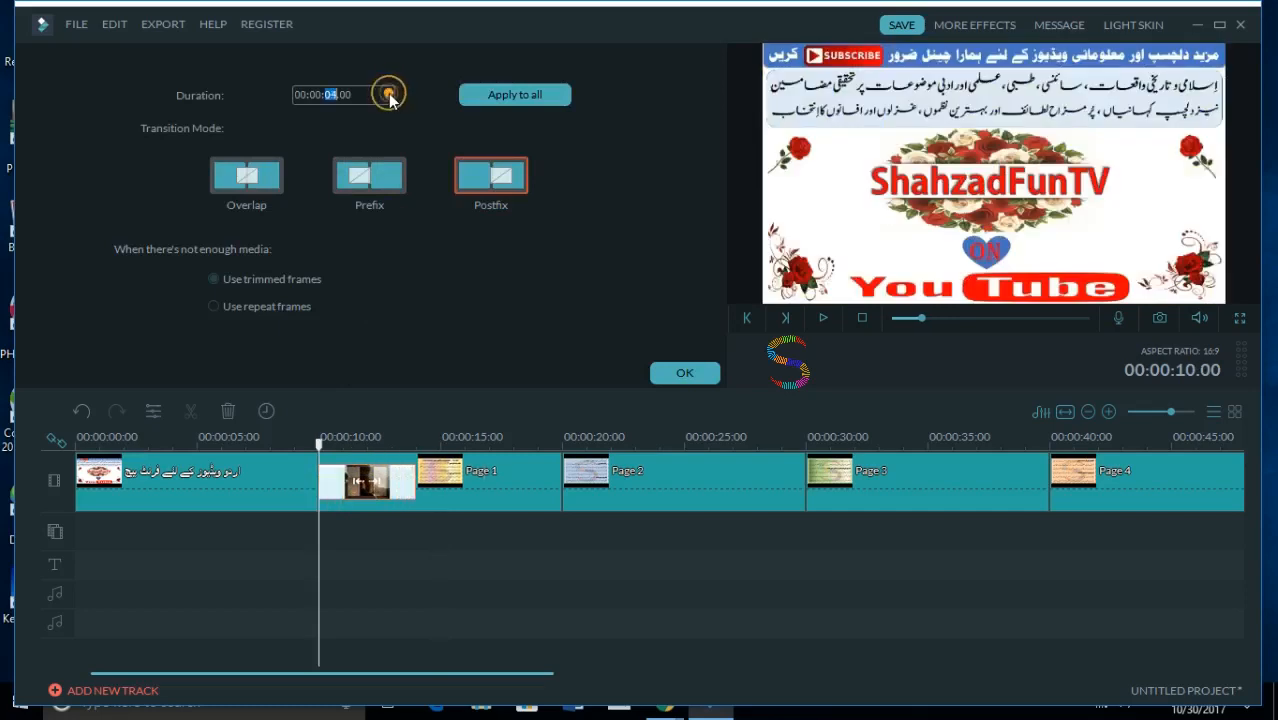
click(388, 93)
click(388, 93)
click(388, 93)
click(388, 93)
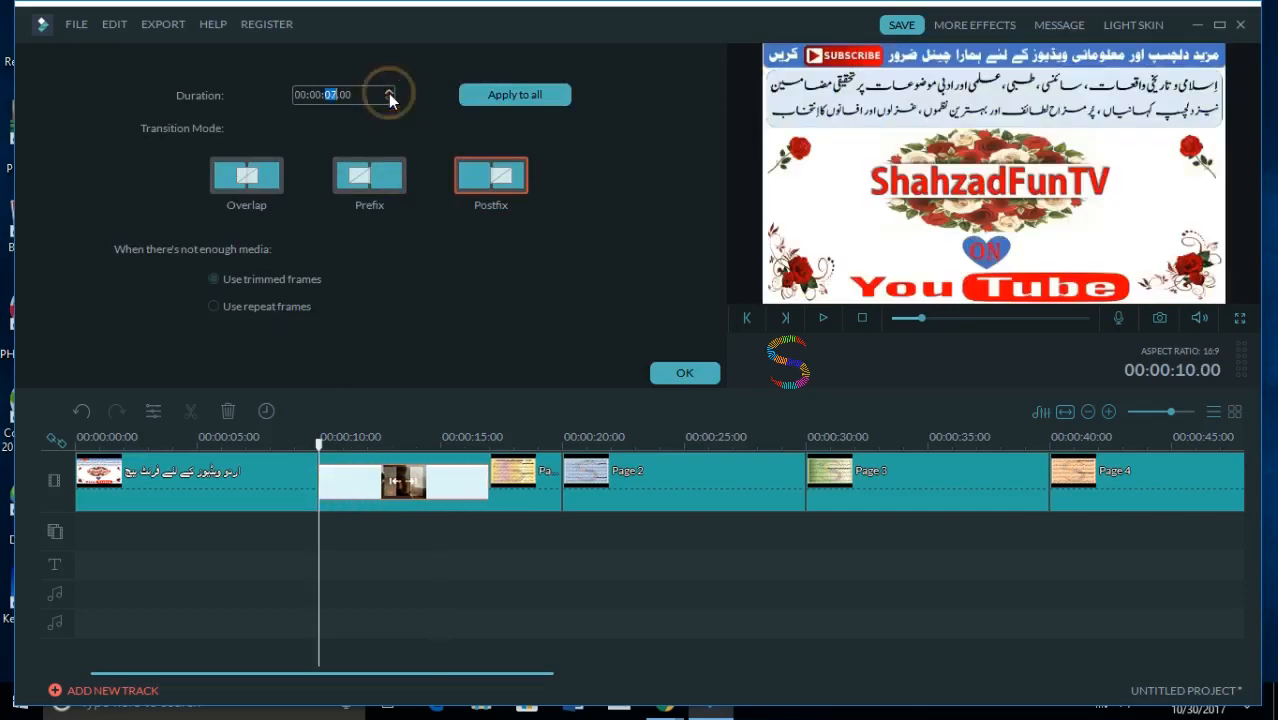
click(389, 100)
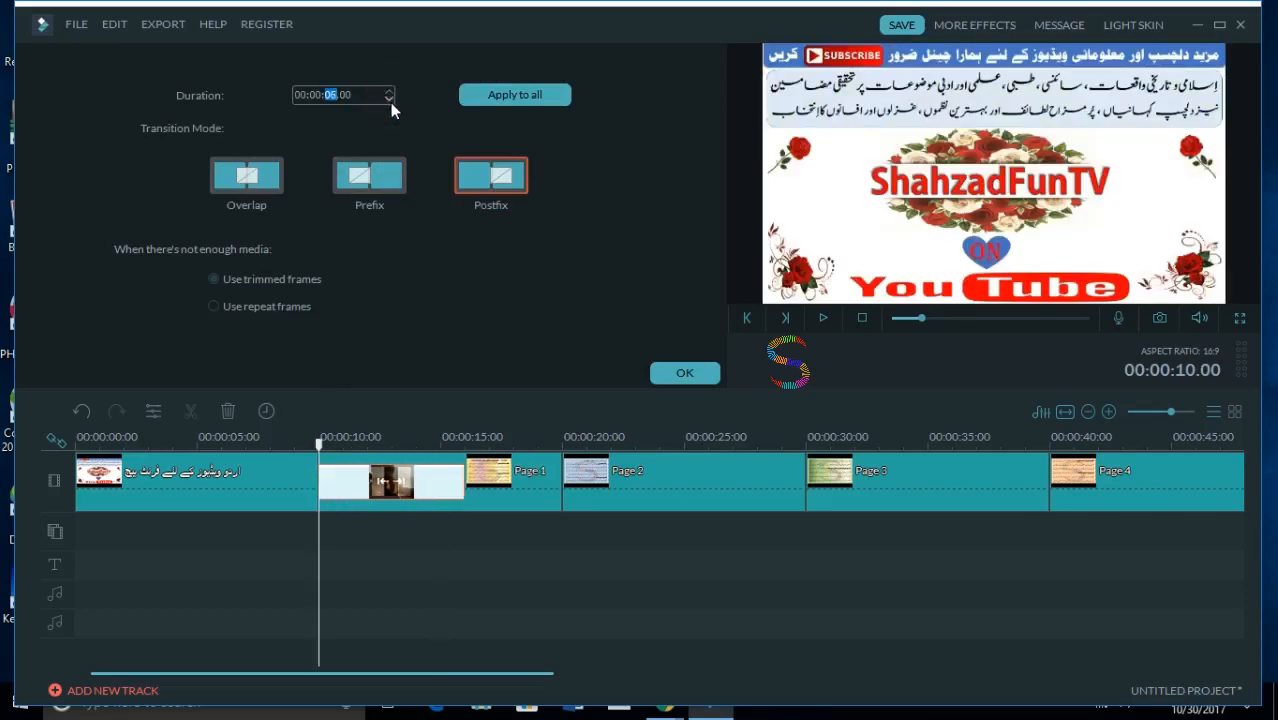
click(389, 100)
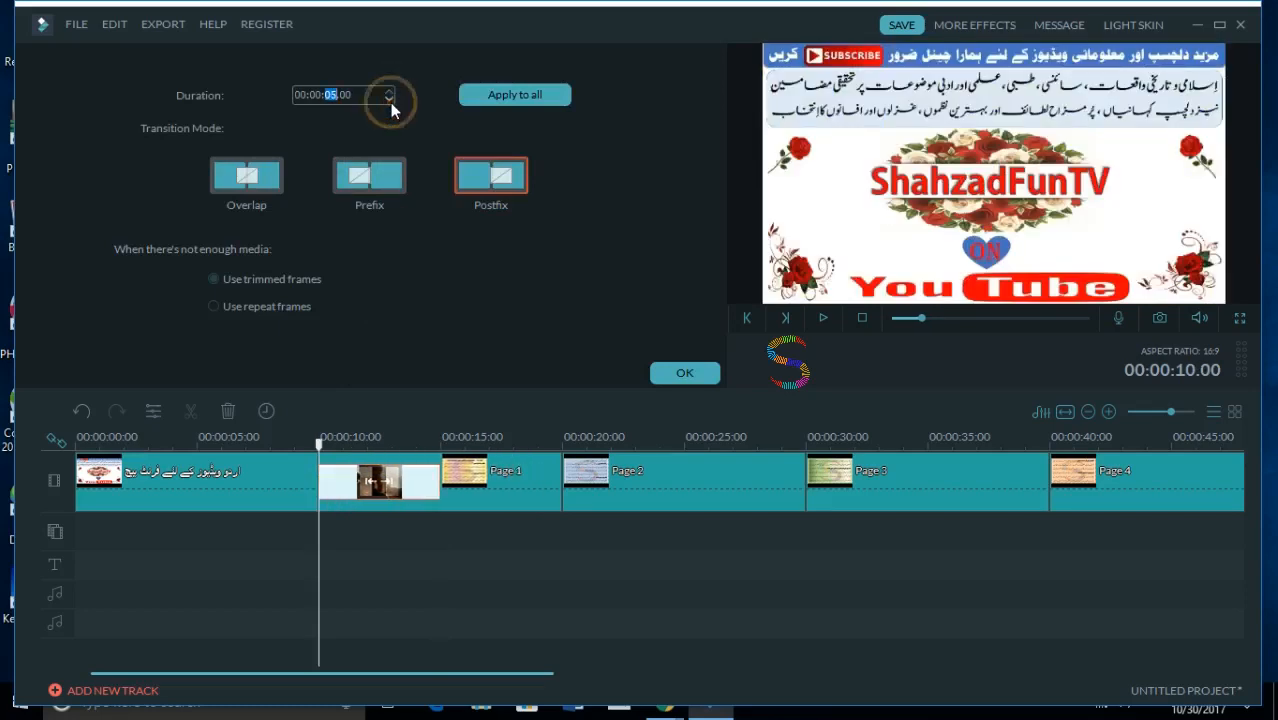
- Set the Page 1 clip's duration to 15 seconds and apply the change
double_click(537, 484)
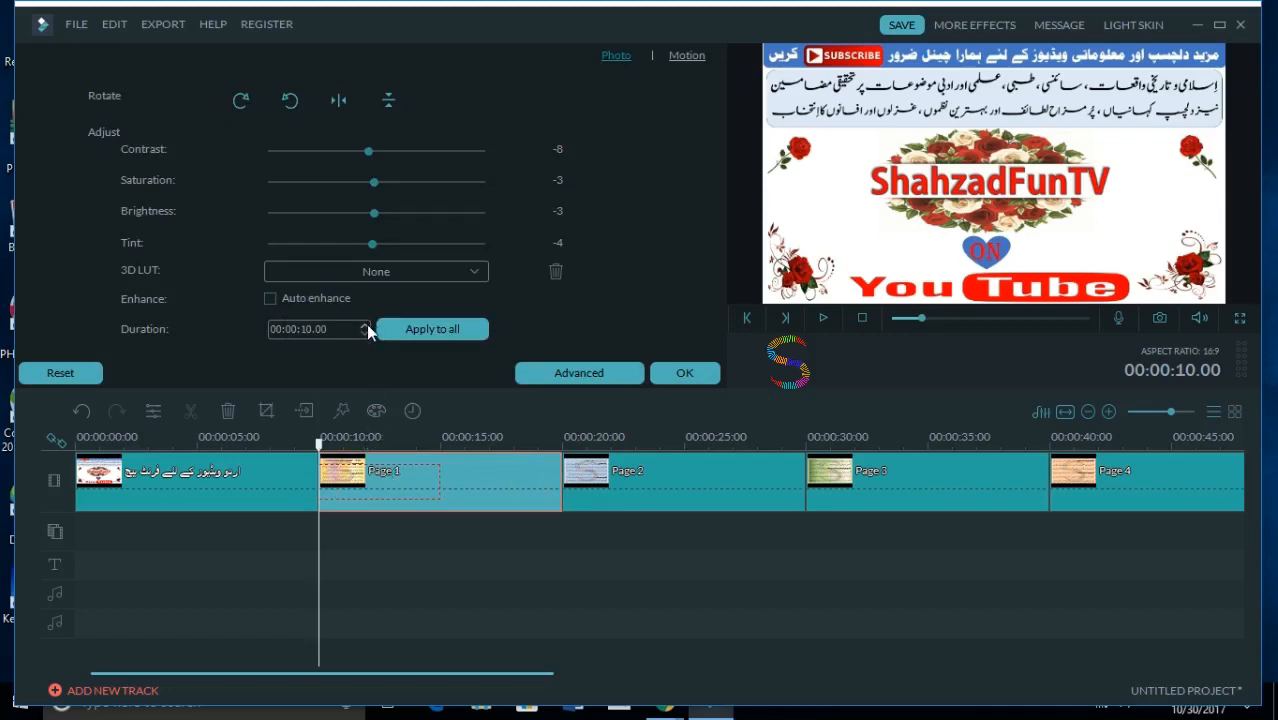
click(364, 325)
double_click(364, 325)
click(364, 325)
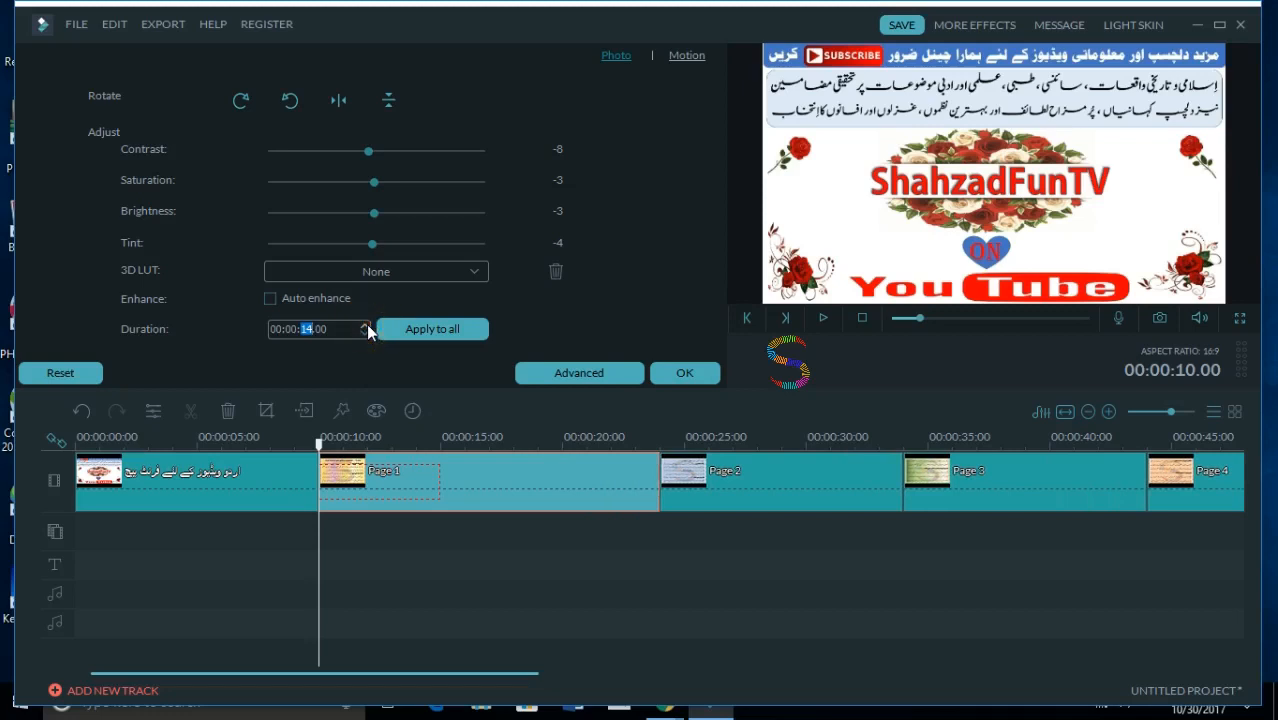
click(364, 325)
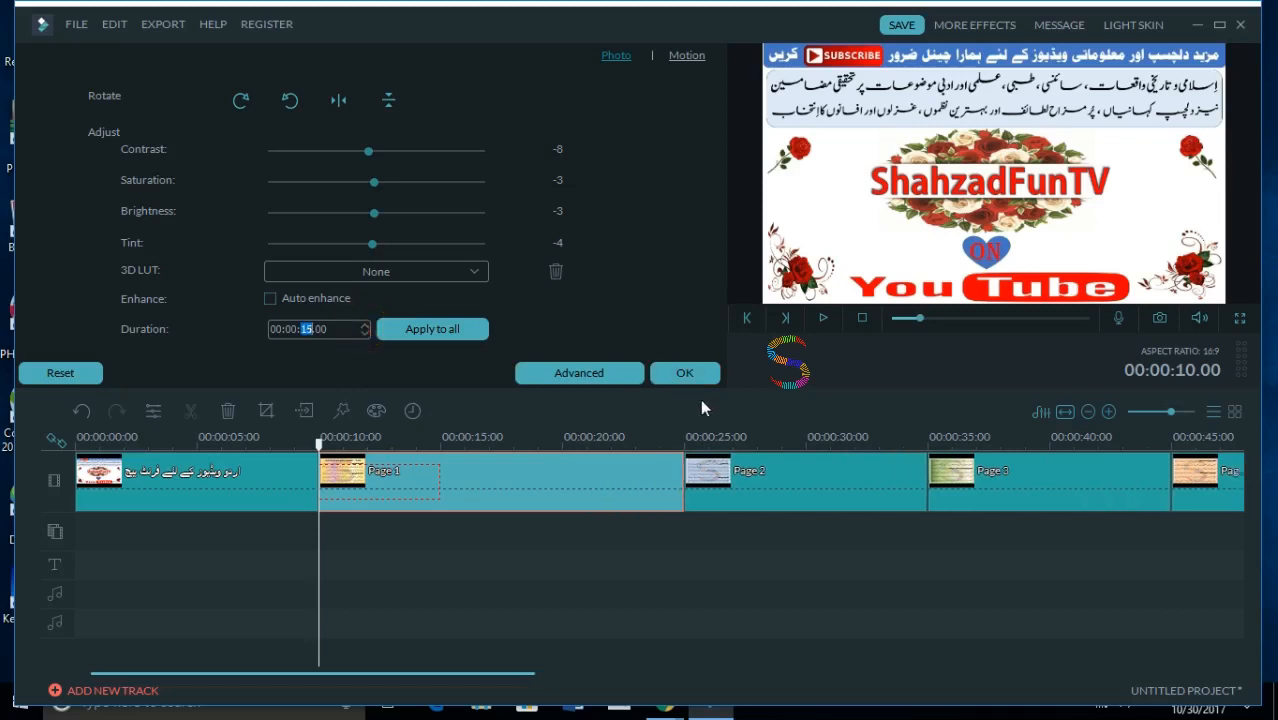
click(684, 372)
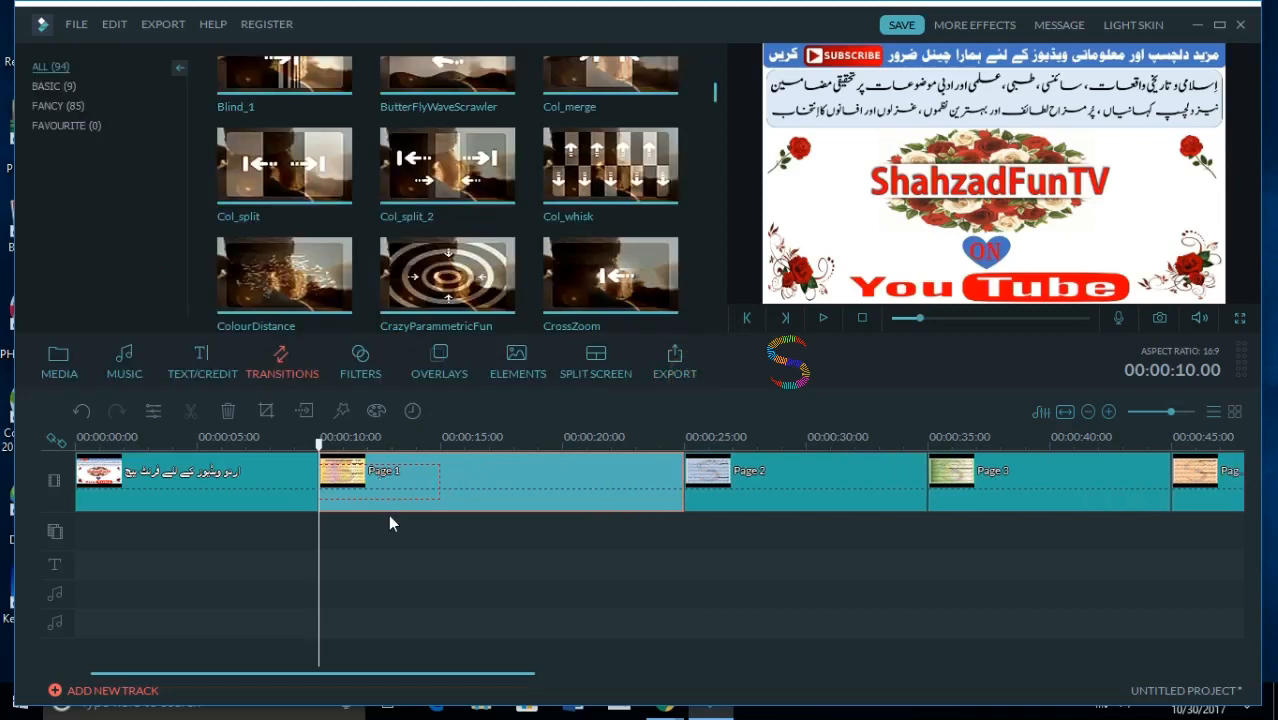
- Play the lengthened transition into Page 1 from 00:00:09.11 and pause within the clip
drag(319, 442, 305, 442)
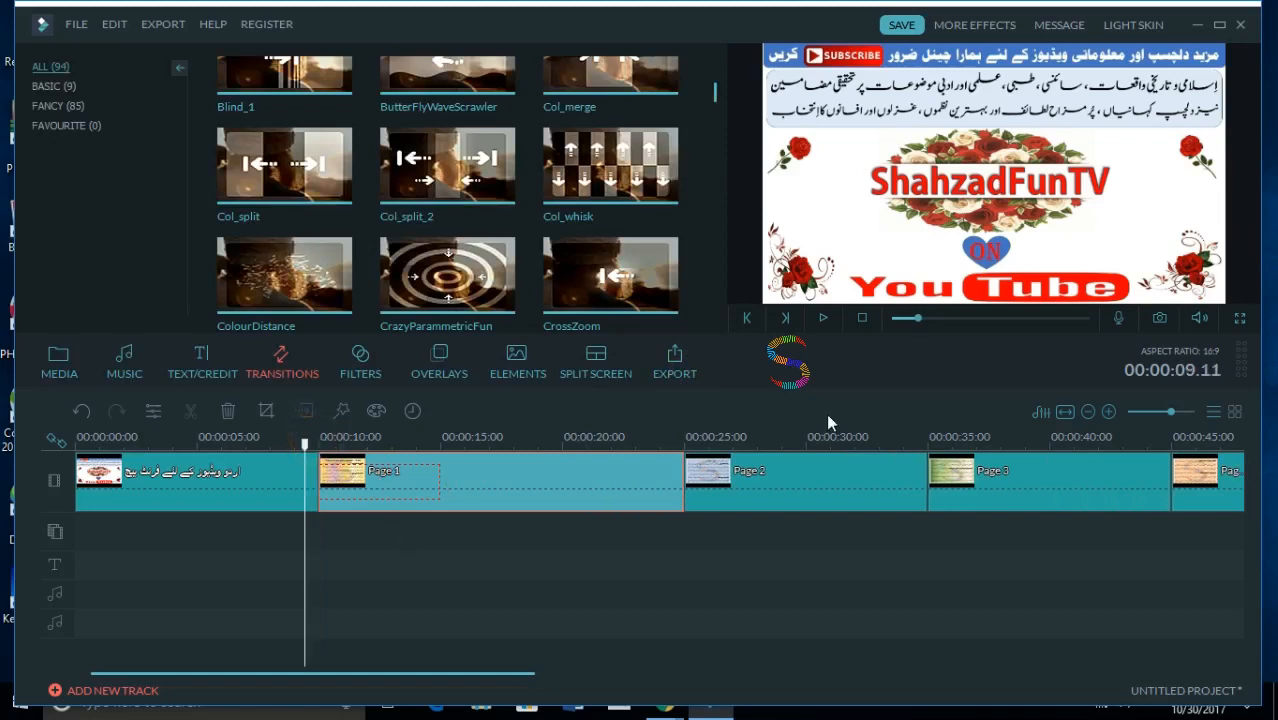
click(820, 320)
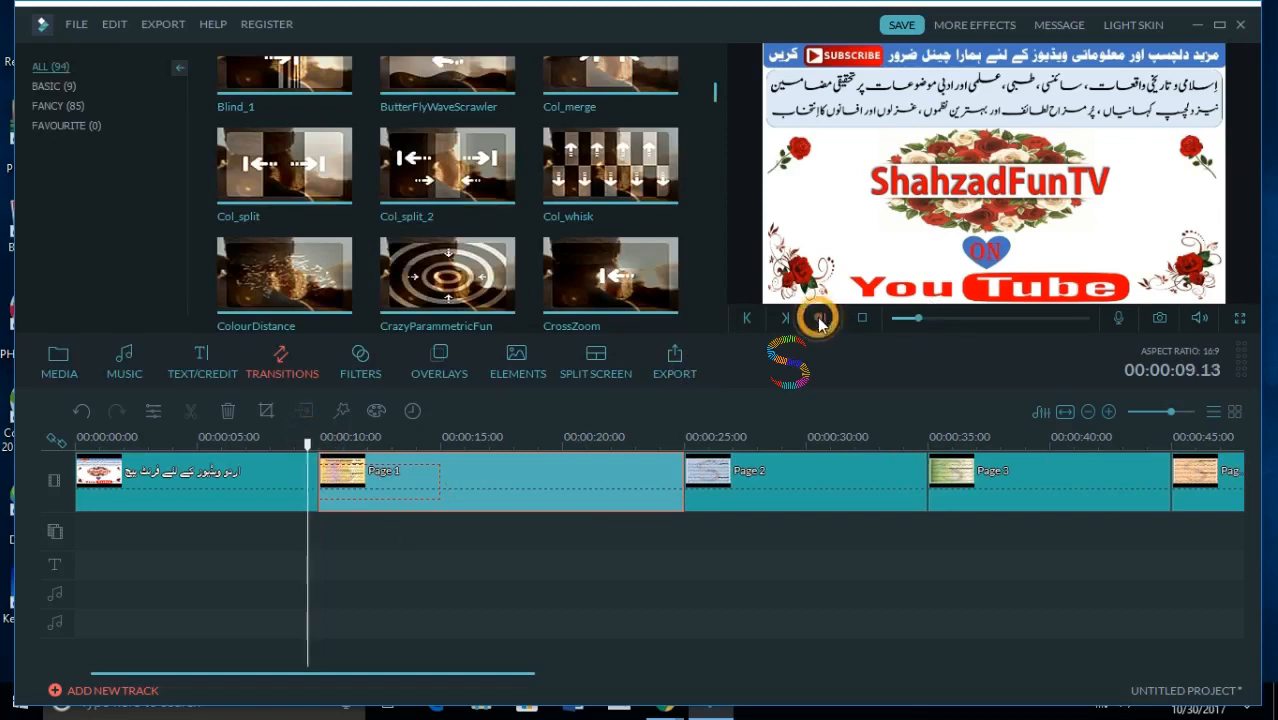
click(820, 320)
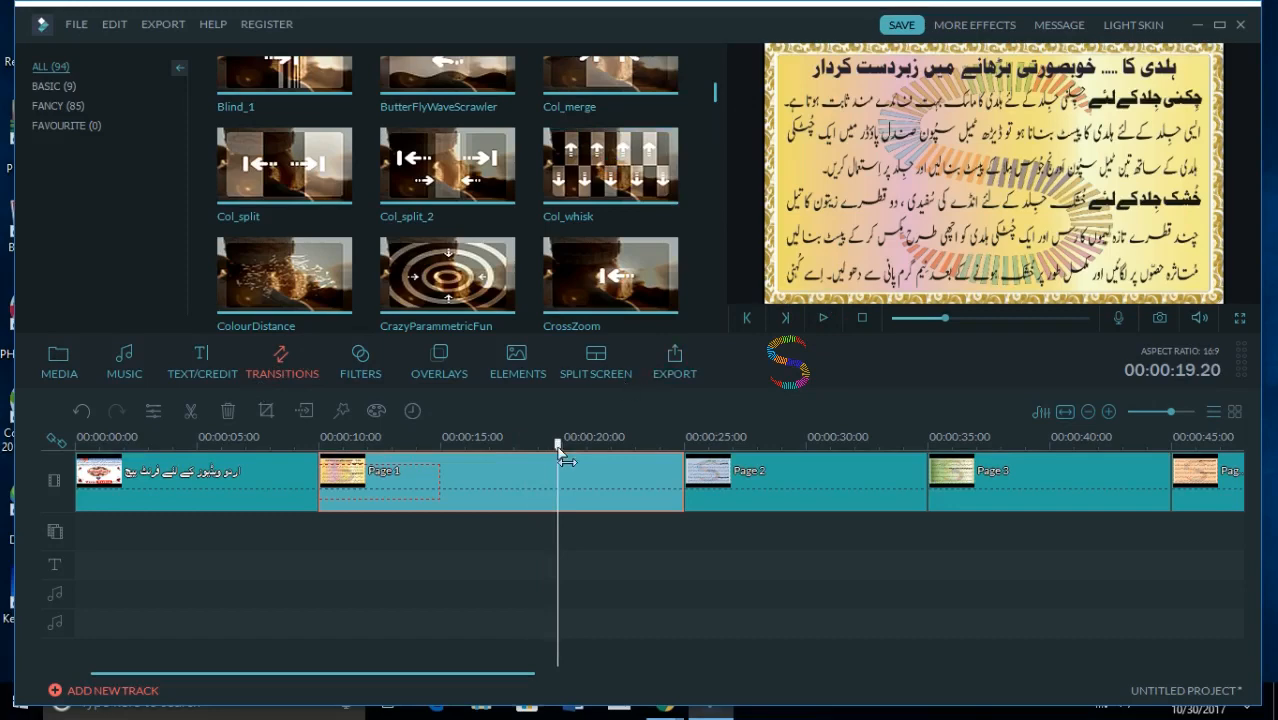
- Scrub the timeline across Page 2, leave the playhead at 00:00:25.15 and select the Page 2 clip
drag(563, 458, 842, 535)
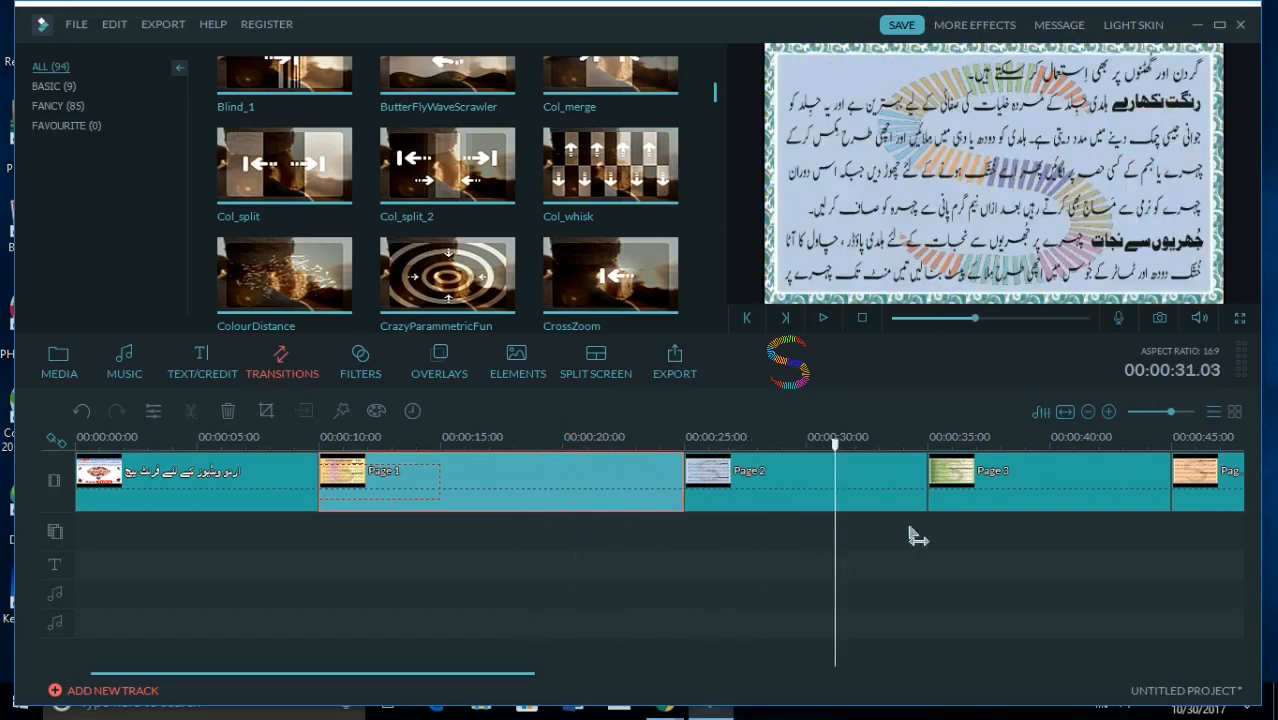
drag(975, 533, 709, 520)
click(825, 486)
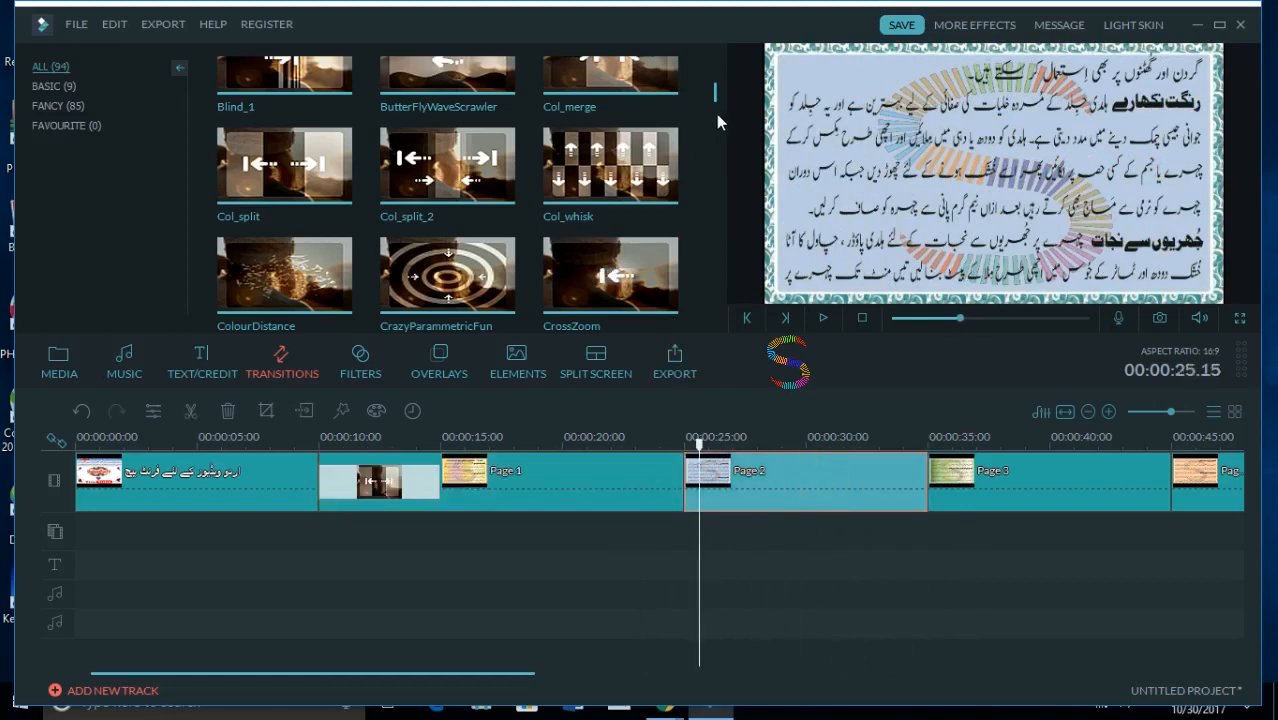
- Preview the Diamond_zoom_in transition, place it at the start of the Page 2 clip and play it on the timeline
drag(715, 100, 716, 127)
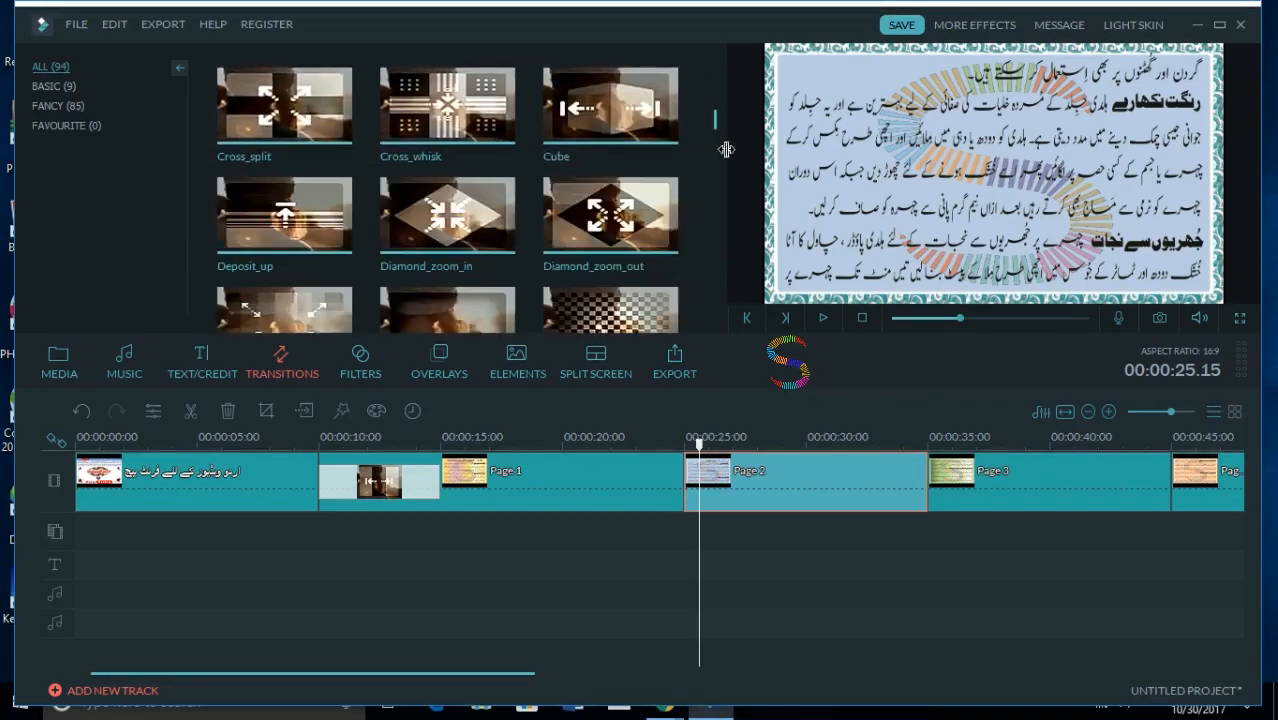
click(466, 206)
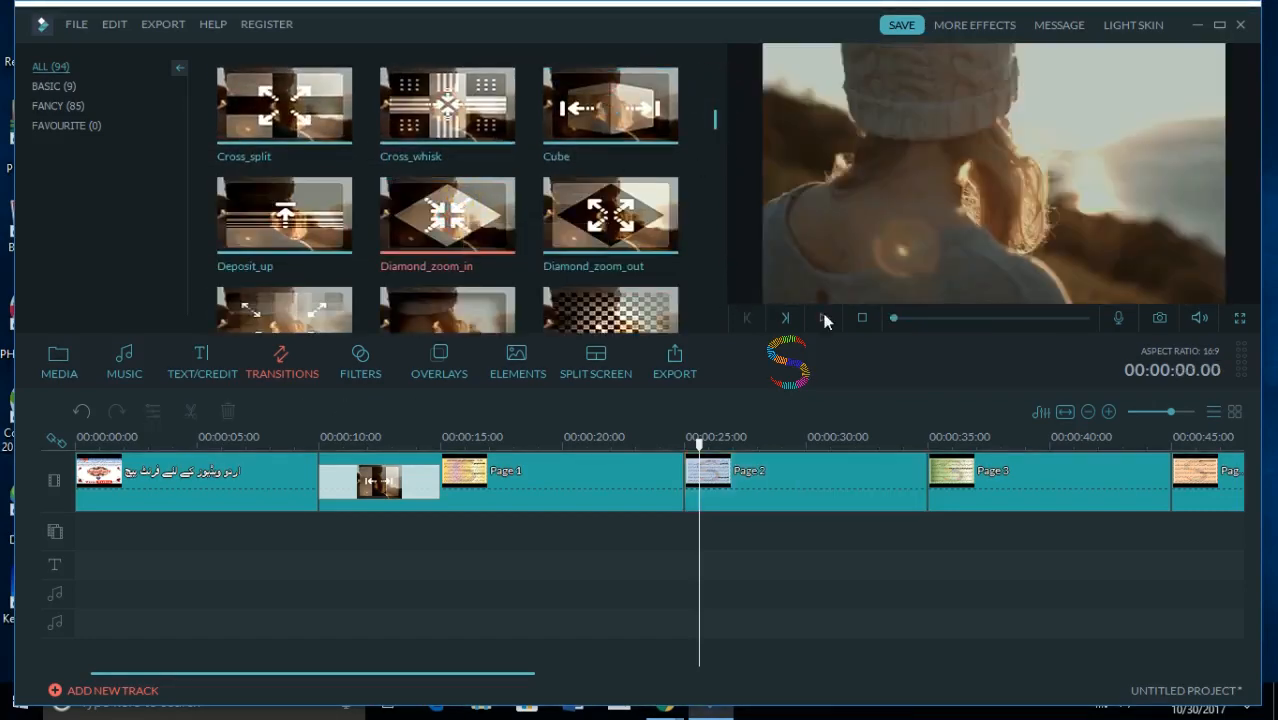
click(822, 320)
drag(466, 210, 722, 484)
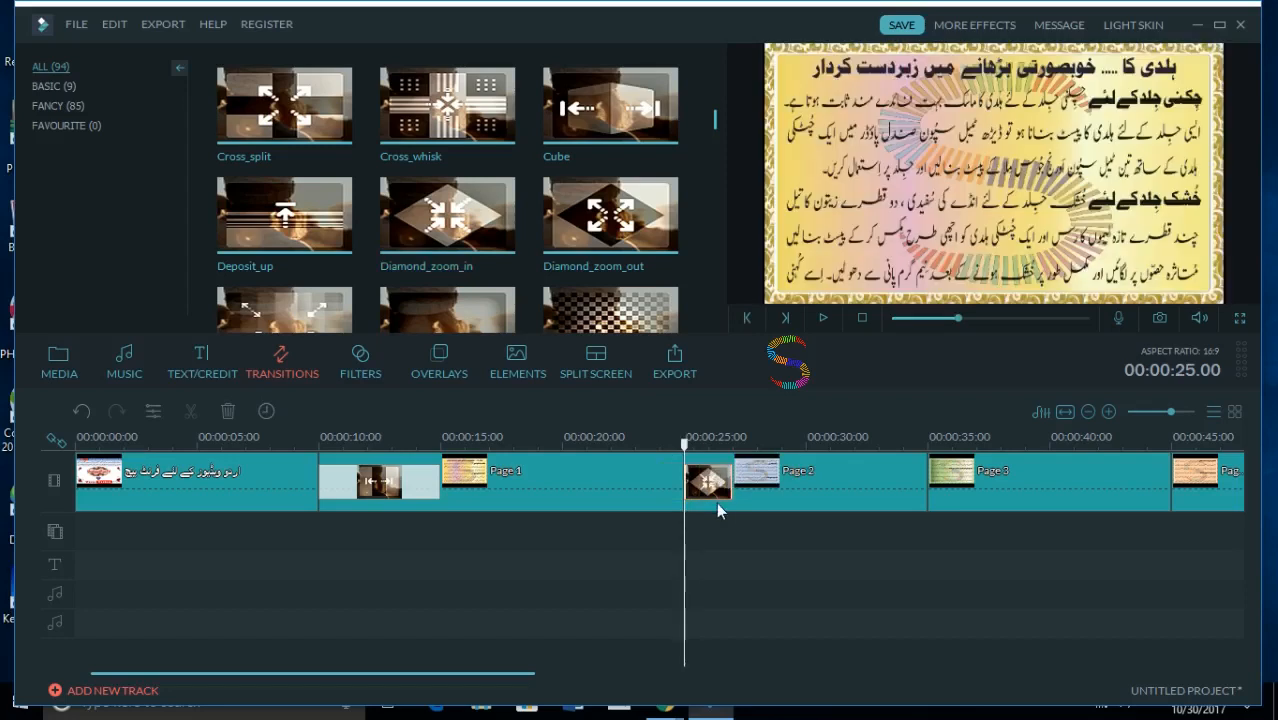
click(823, 317)
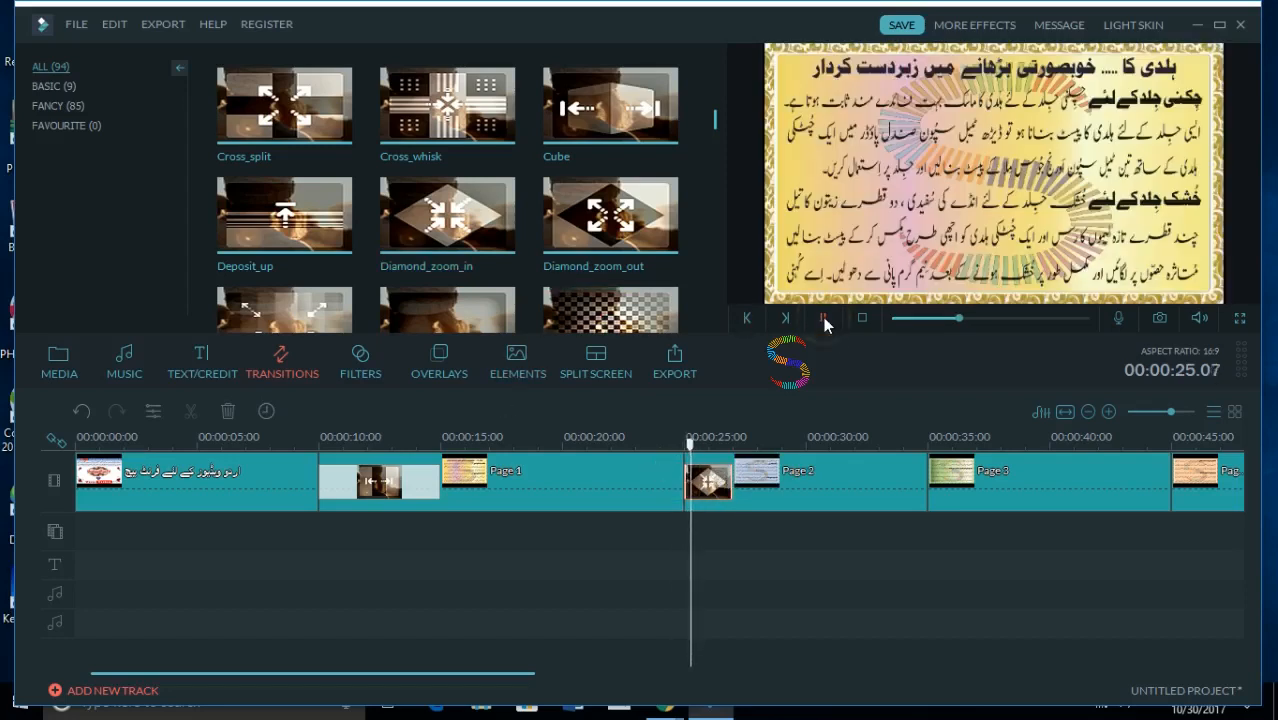
click(823, 317)
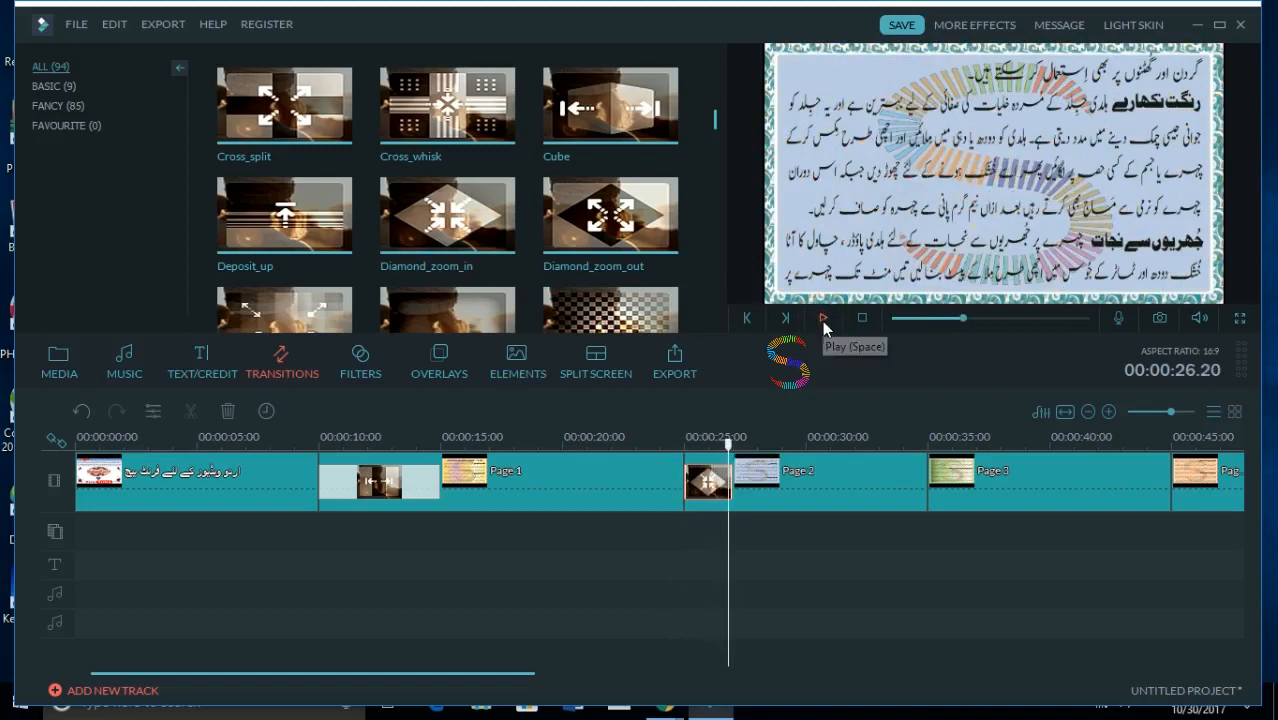
- Set the Diamond_zoom_in transition's duration to 5 seconds and apply it
double_click(712, 484)
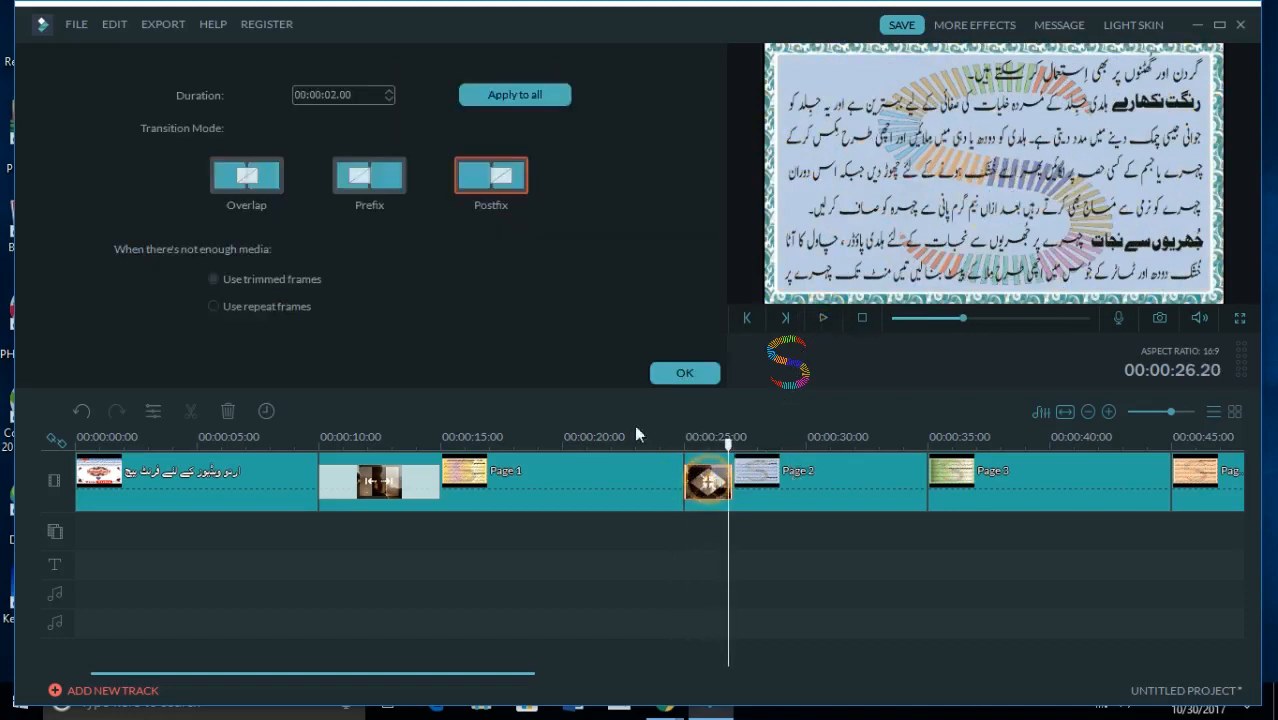
click(388, 90)
click(388, 90)
click(388, 90)
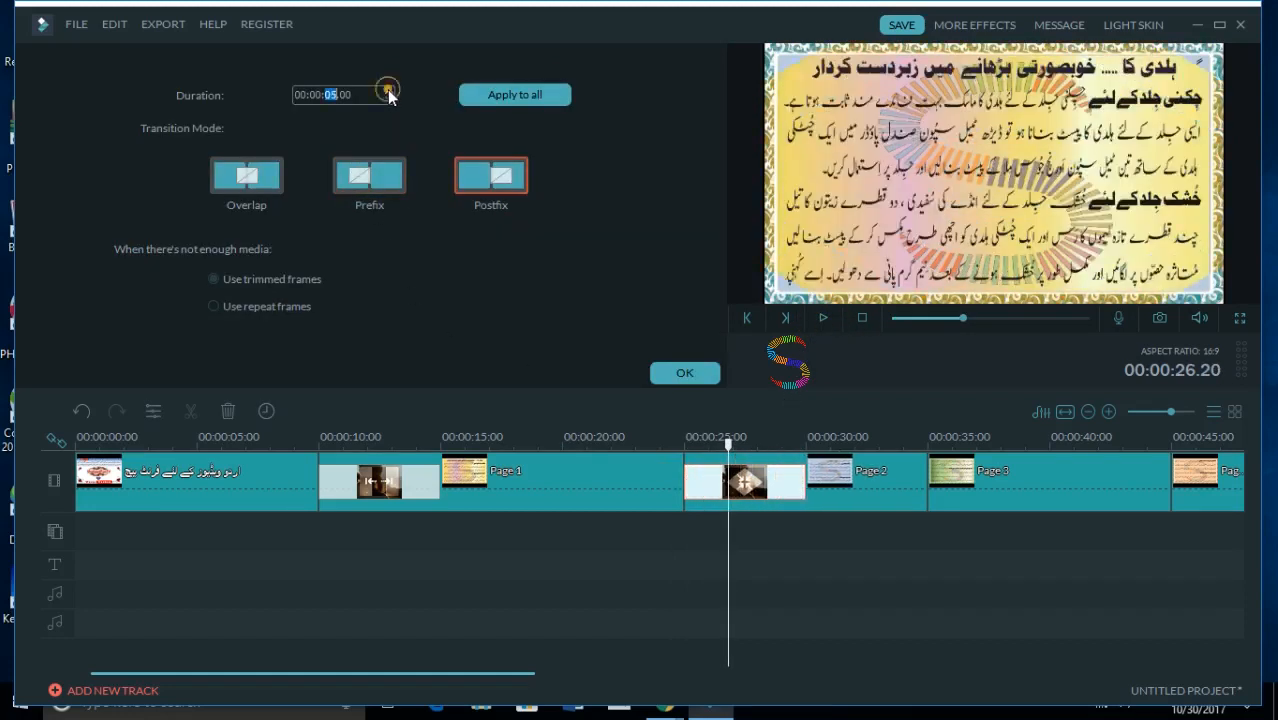
click(393, 97)
click(682, 372)
- Set the Page 2 clip's duration to 15 seconds and confirm the setting
click(883, 500)
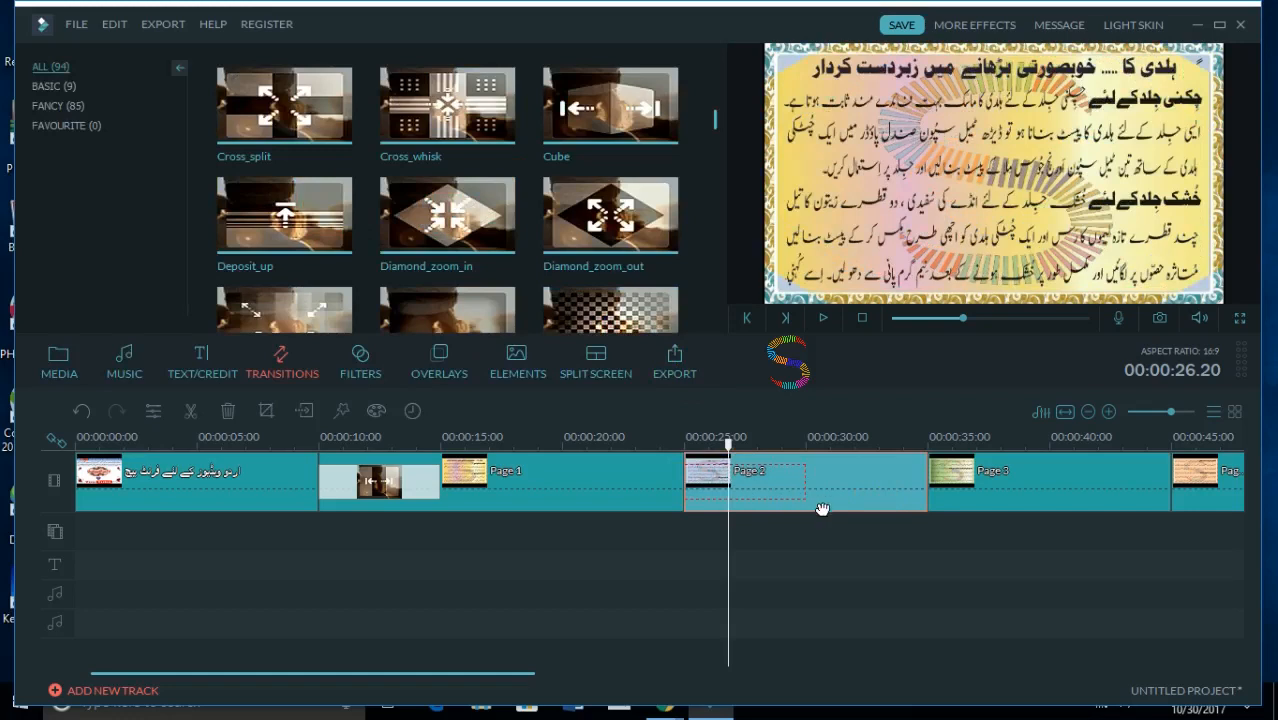
double_click(842, 494)
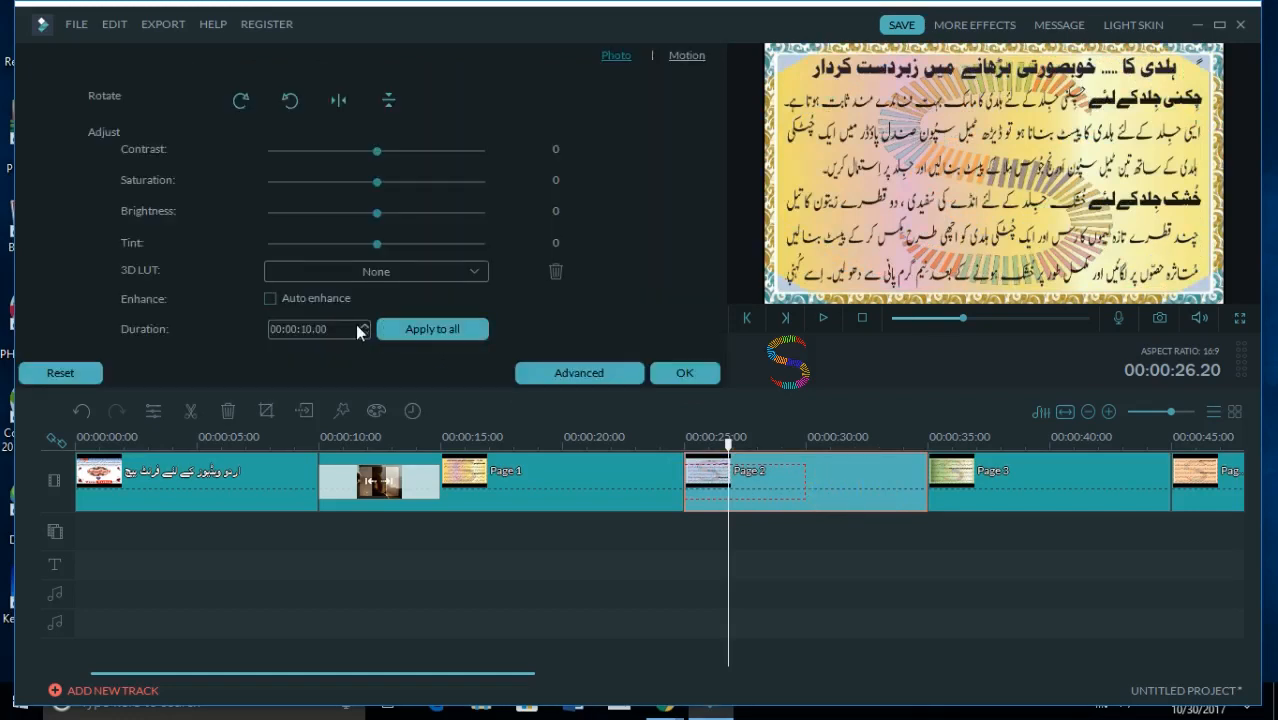
click(364, 325)
click(364, 325)
click(364, 325)
click(364, 325)
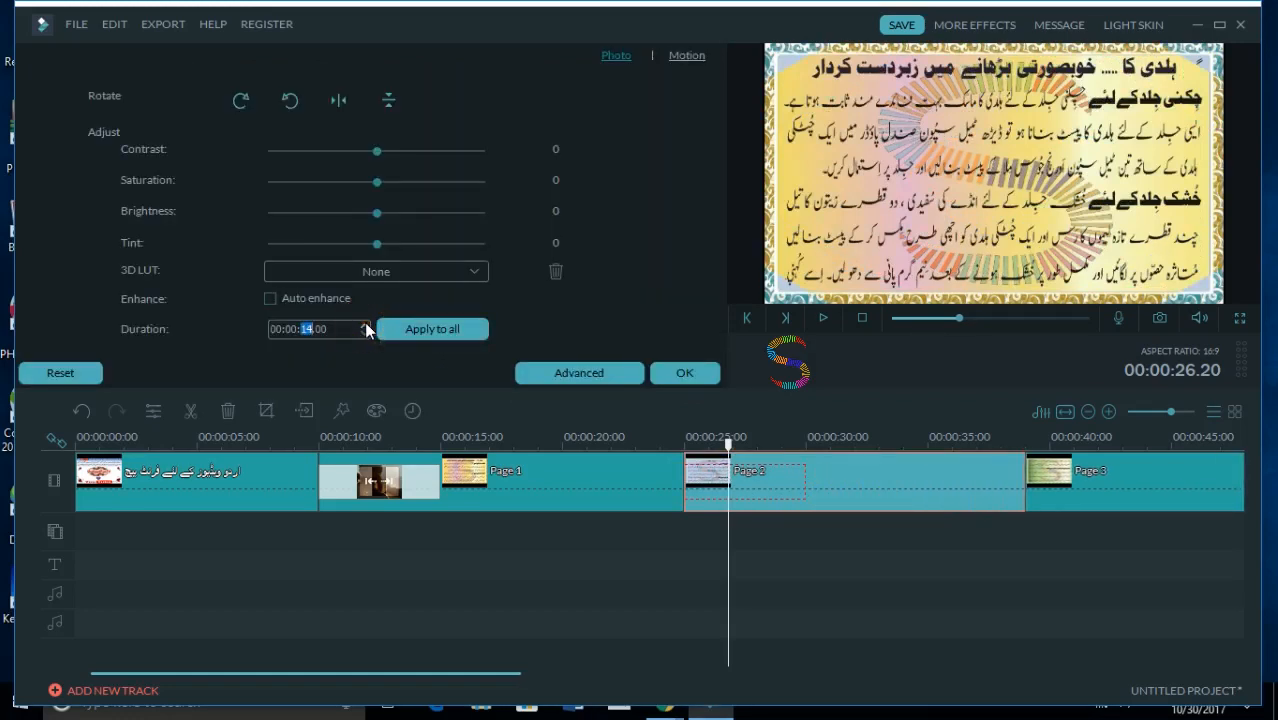
click(364, 325)
click(678, 373)
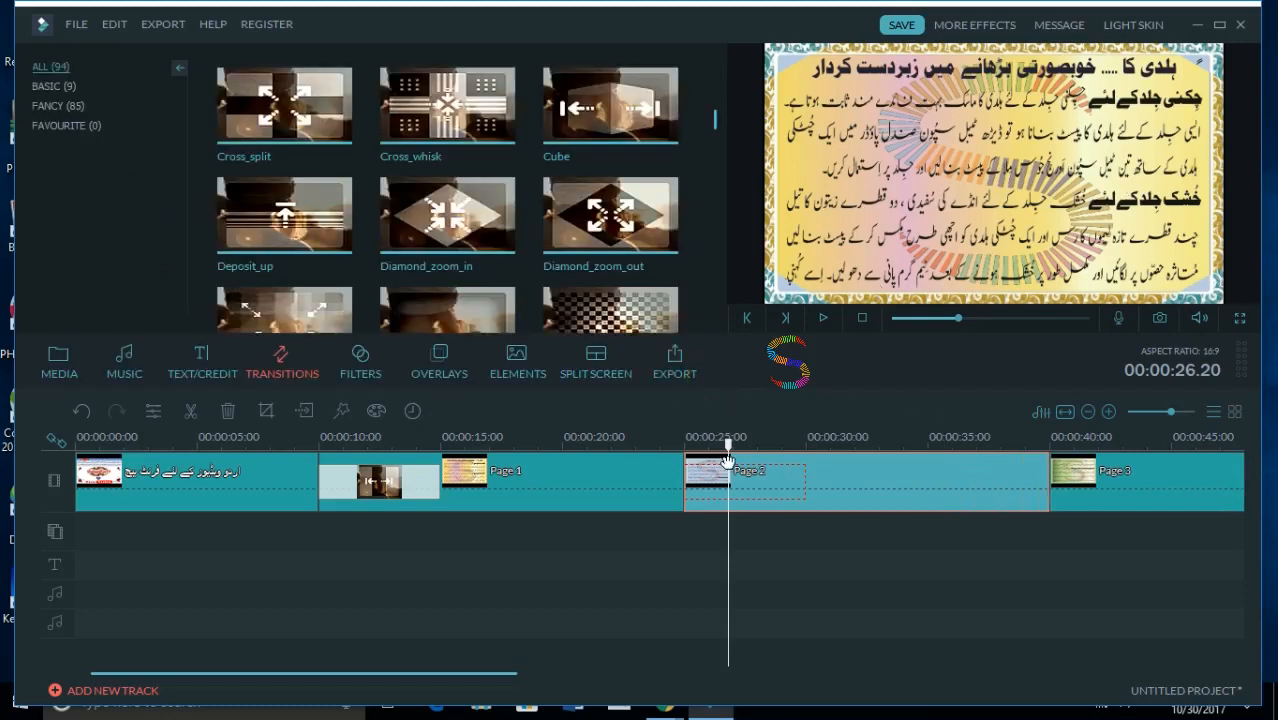
- Play the Diamond_zoom_in transition from 00:00:24.05 and pause within the Page 2 clip
drag(728, 450, 664, 450)
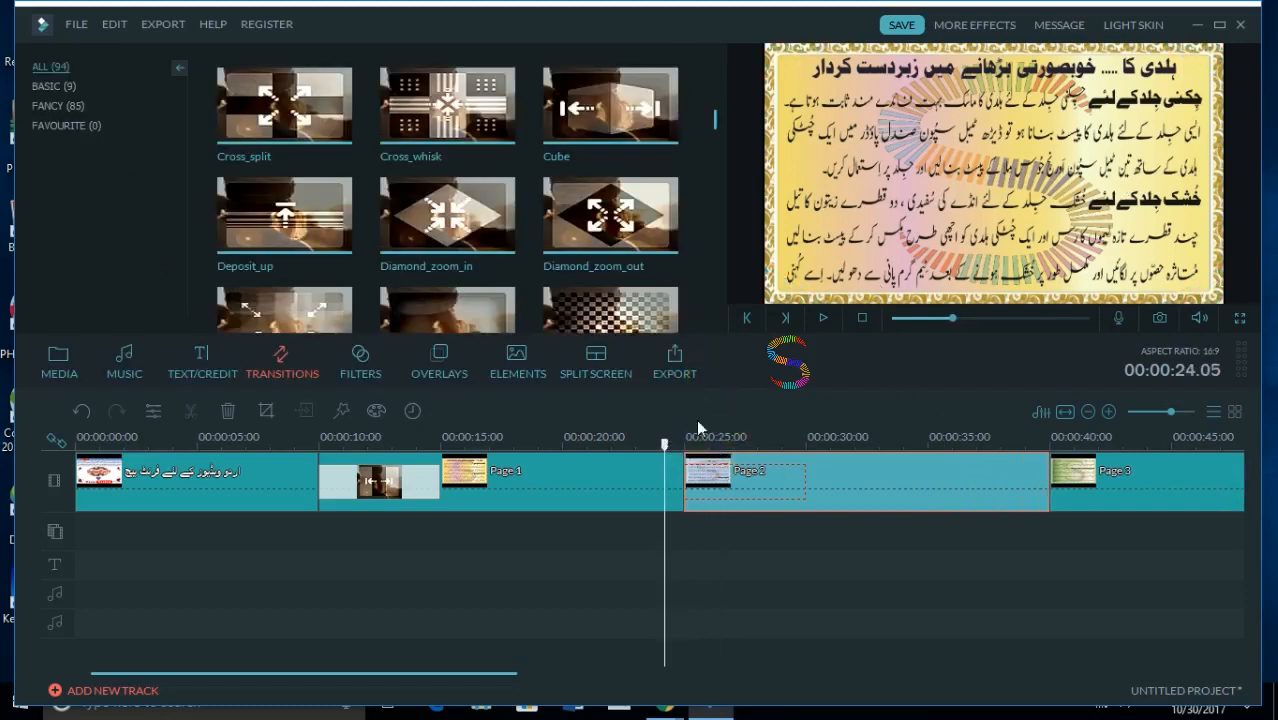
click(825, 318)
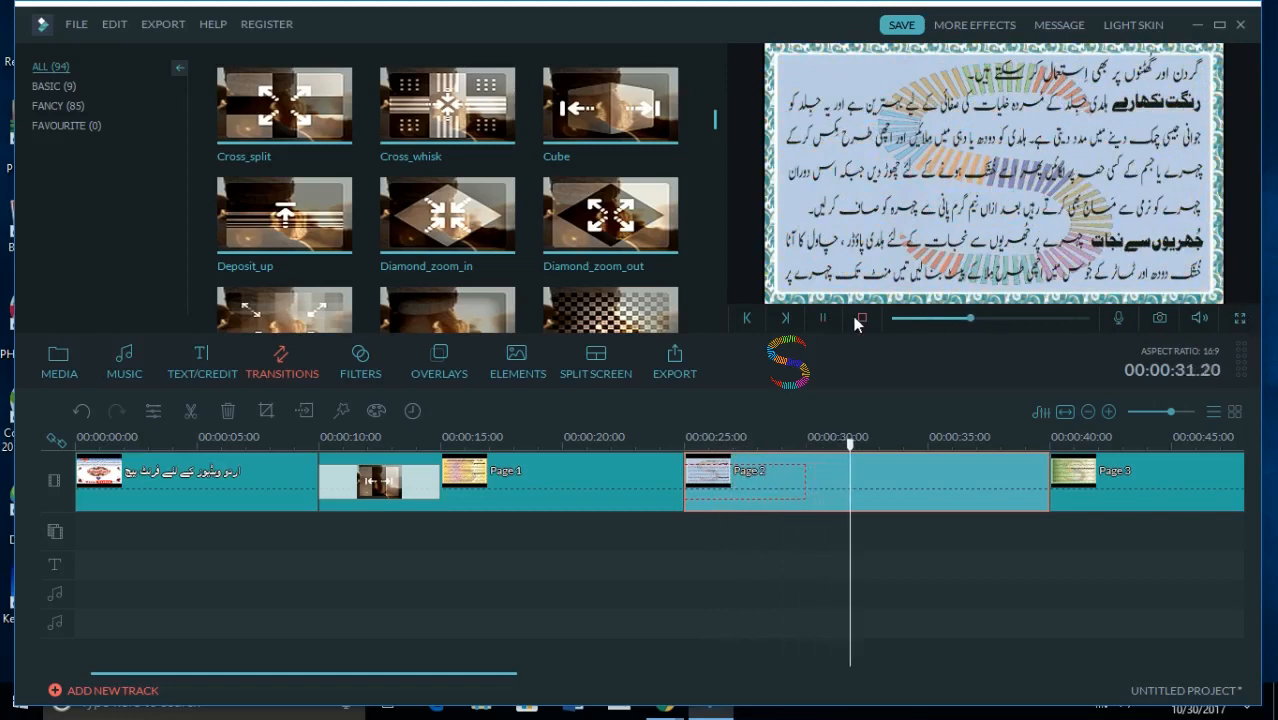
click(823, 318)
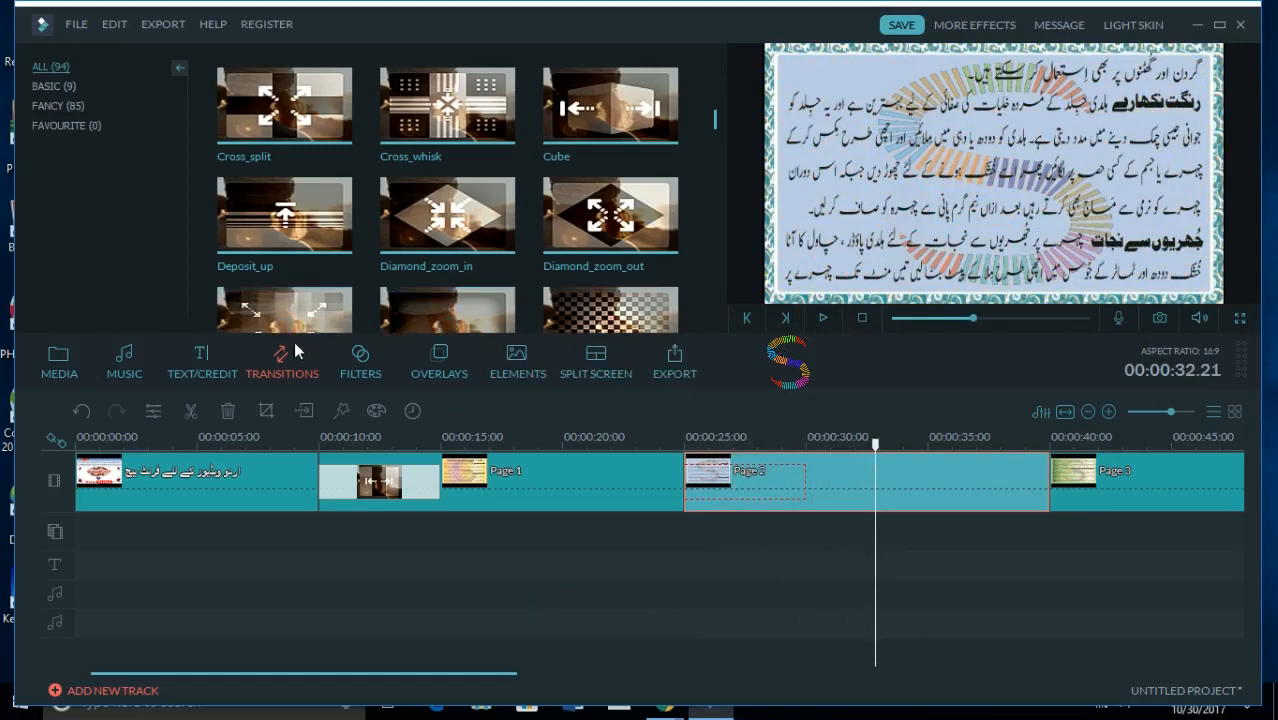
- Browse the transitions library, view the music library, and return to the transitions
drag(715, 118, 714, 84)
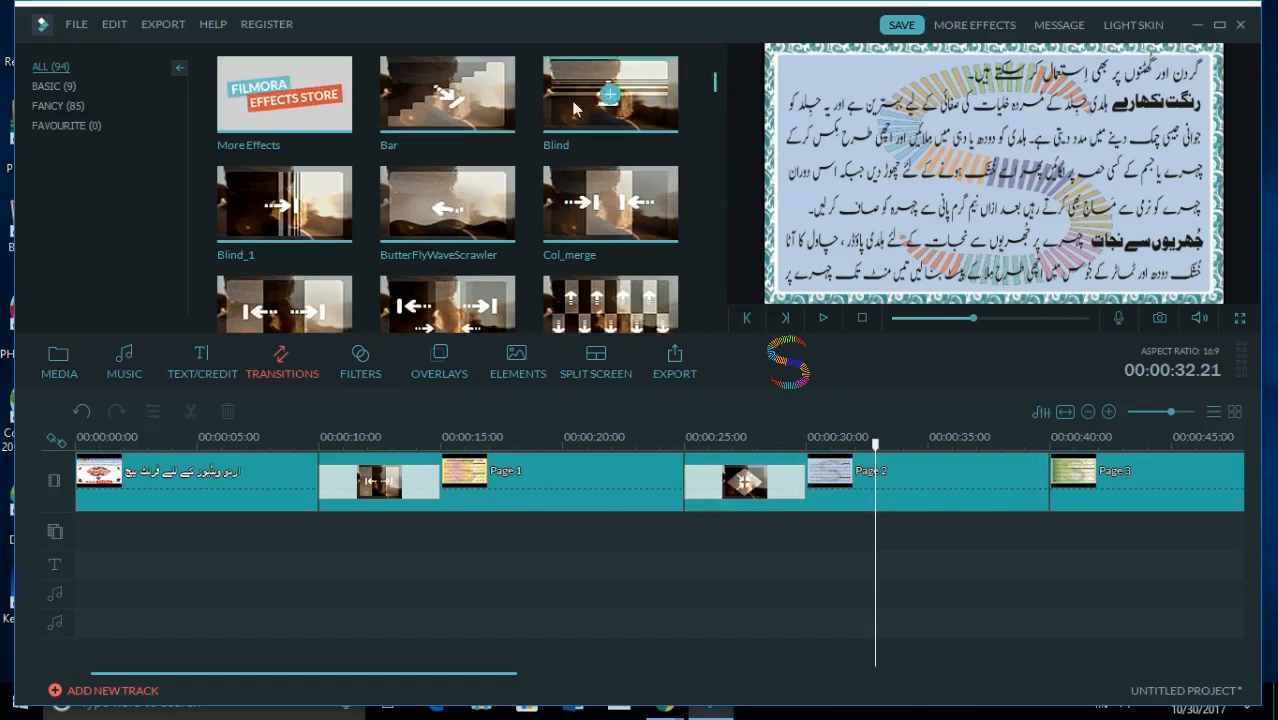
mouse_move(716, 88)
mouse_down()
mouse_move(718, 116)
mouse_move(718, 96)
mouse_up()
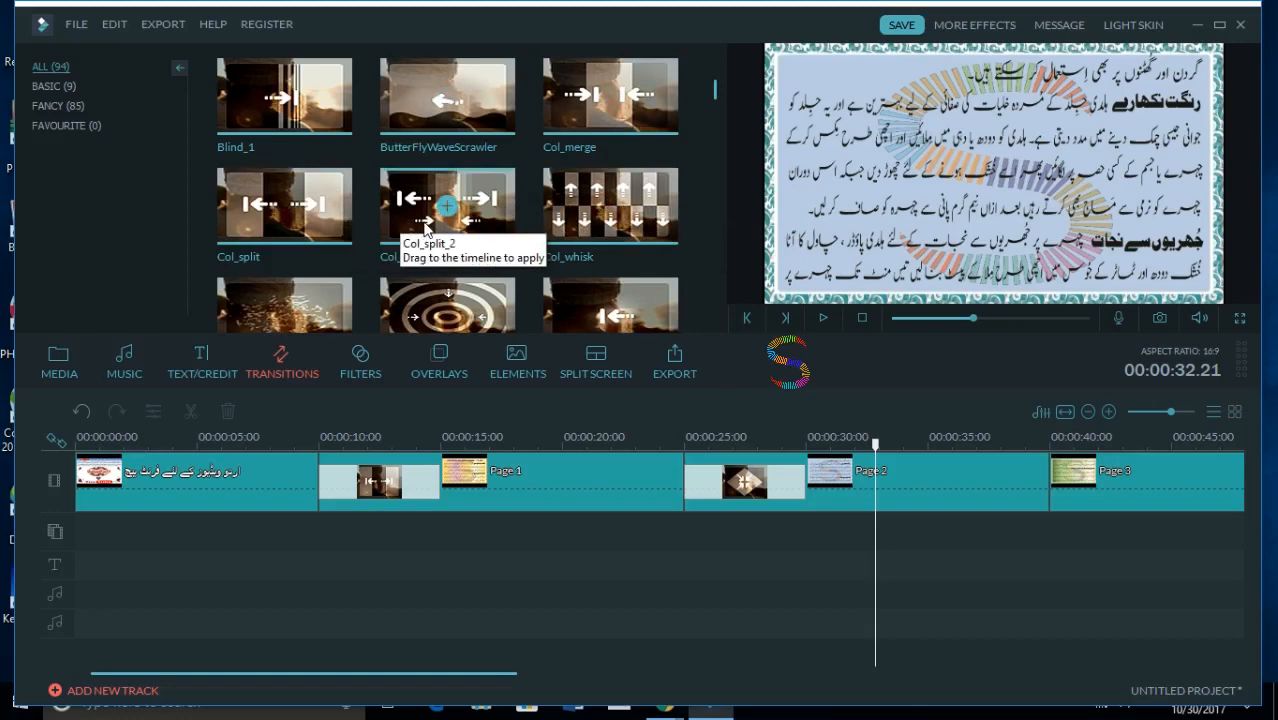
click(130, 366)
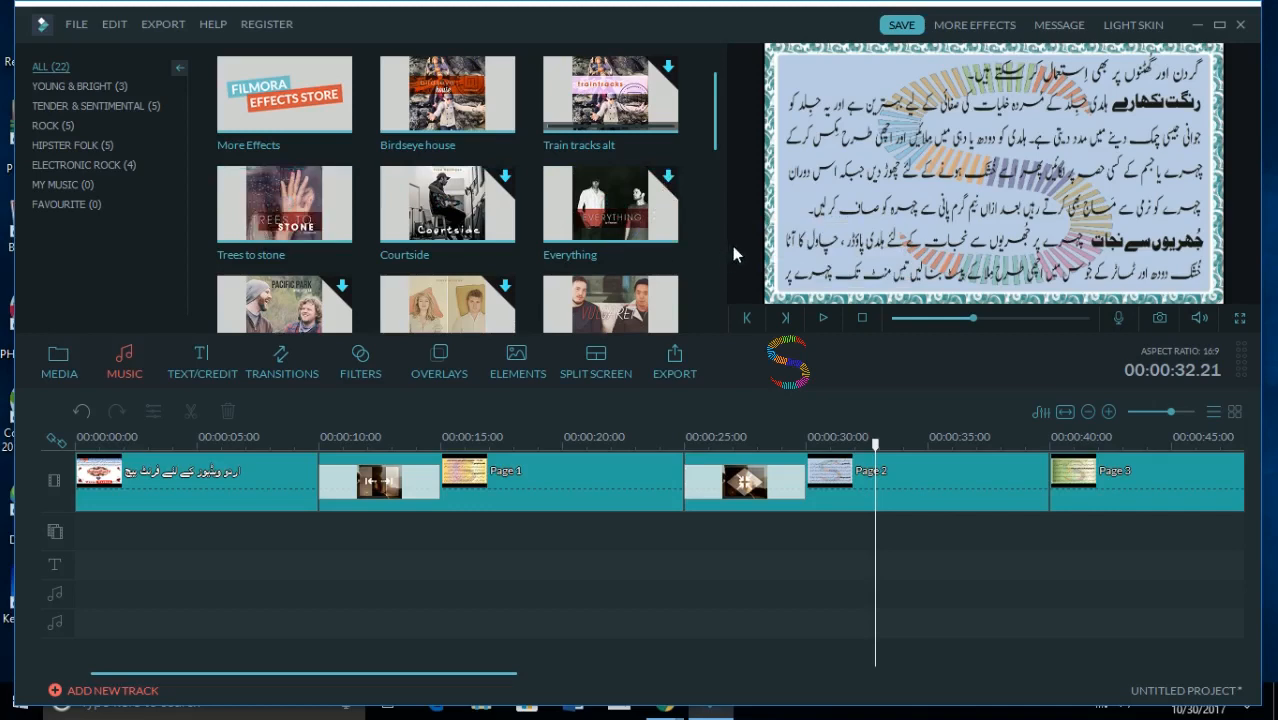
click(315, 367)
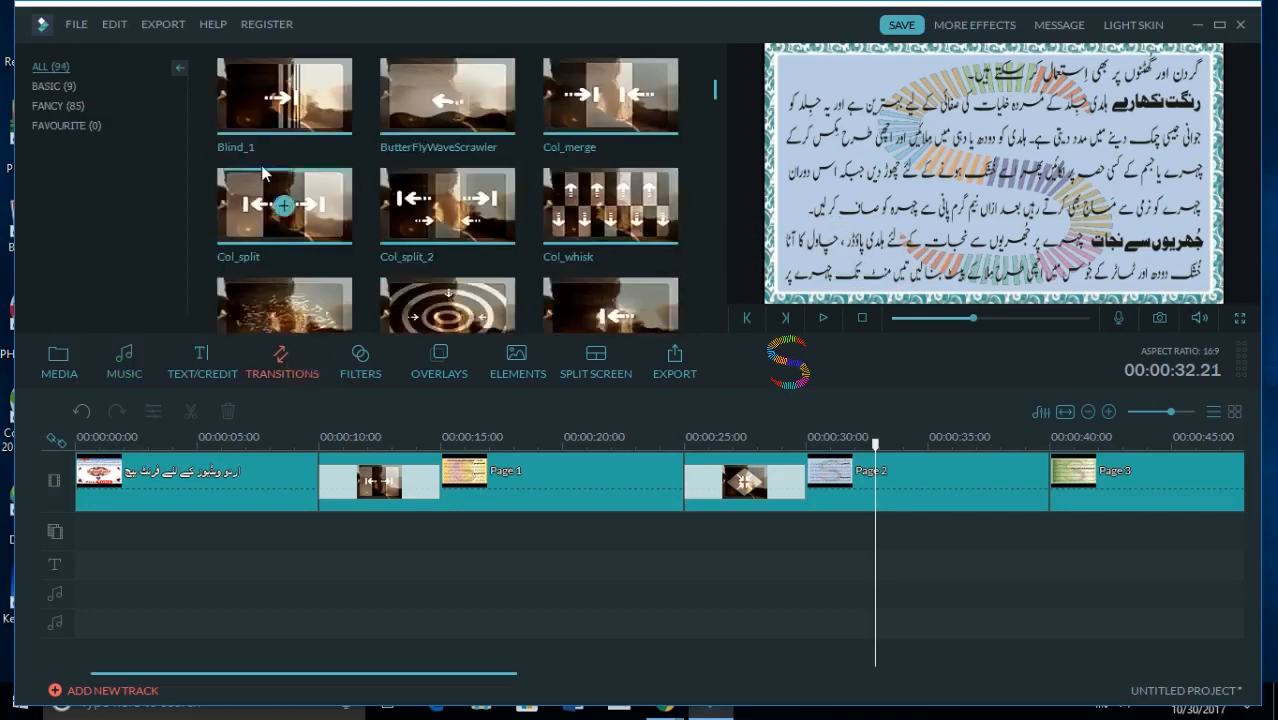
click(124, 363)
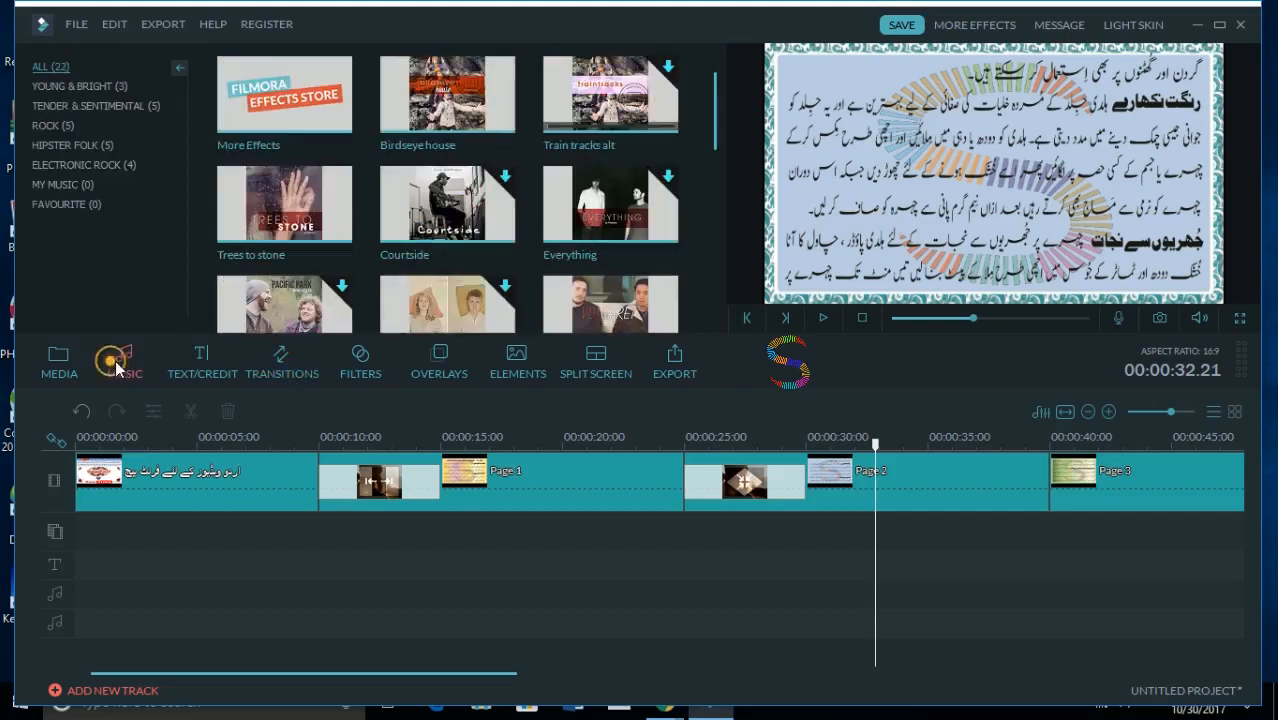
click(651, 205)
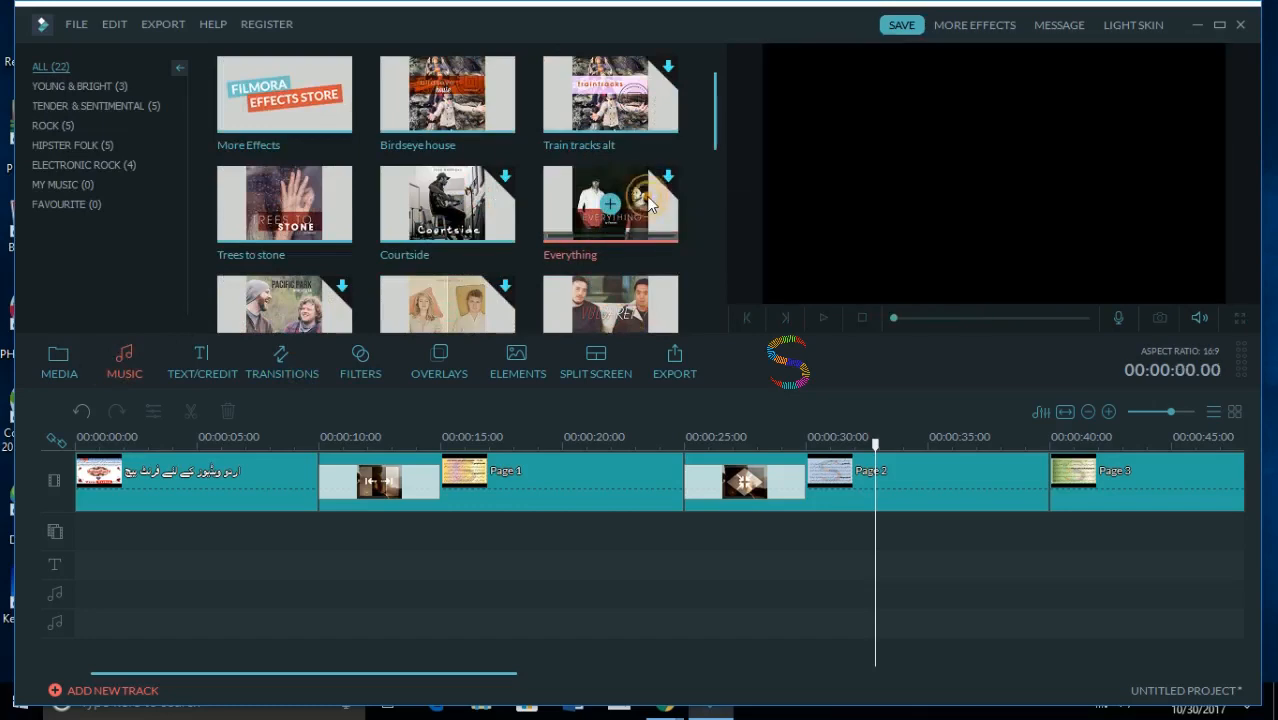
click(608, 204)
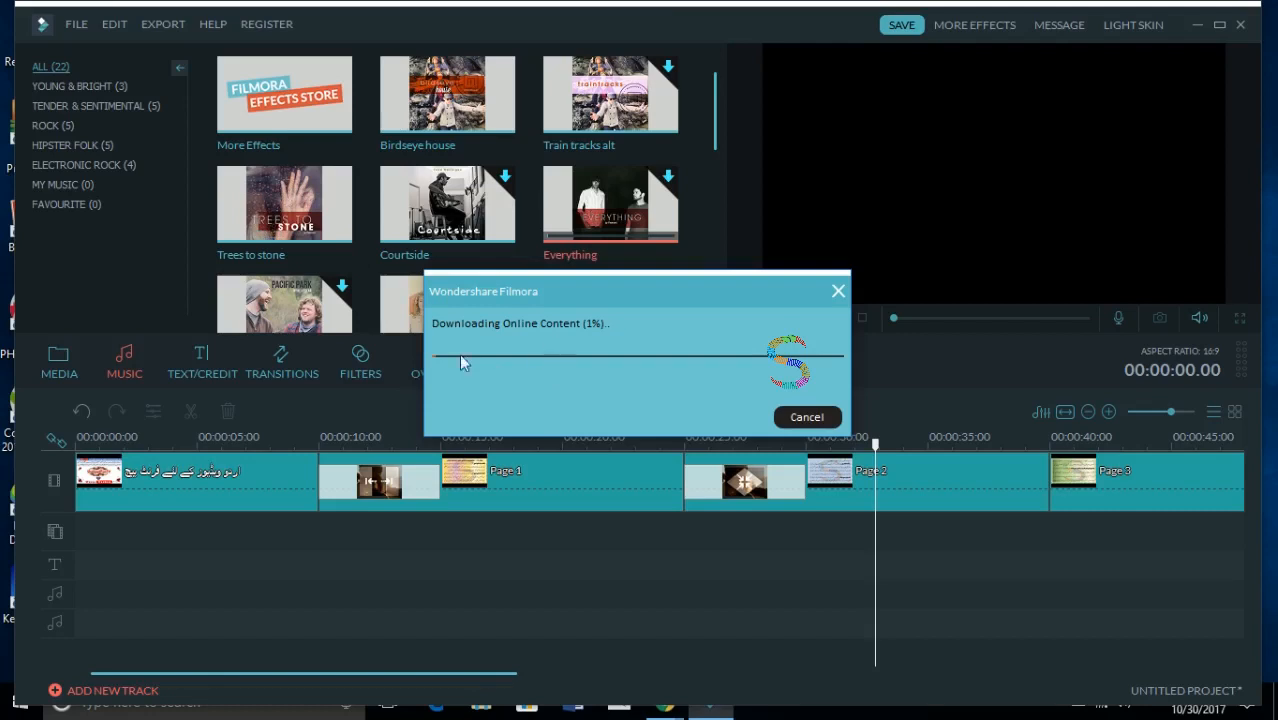
click(790, 420)
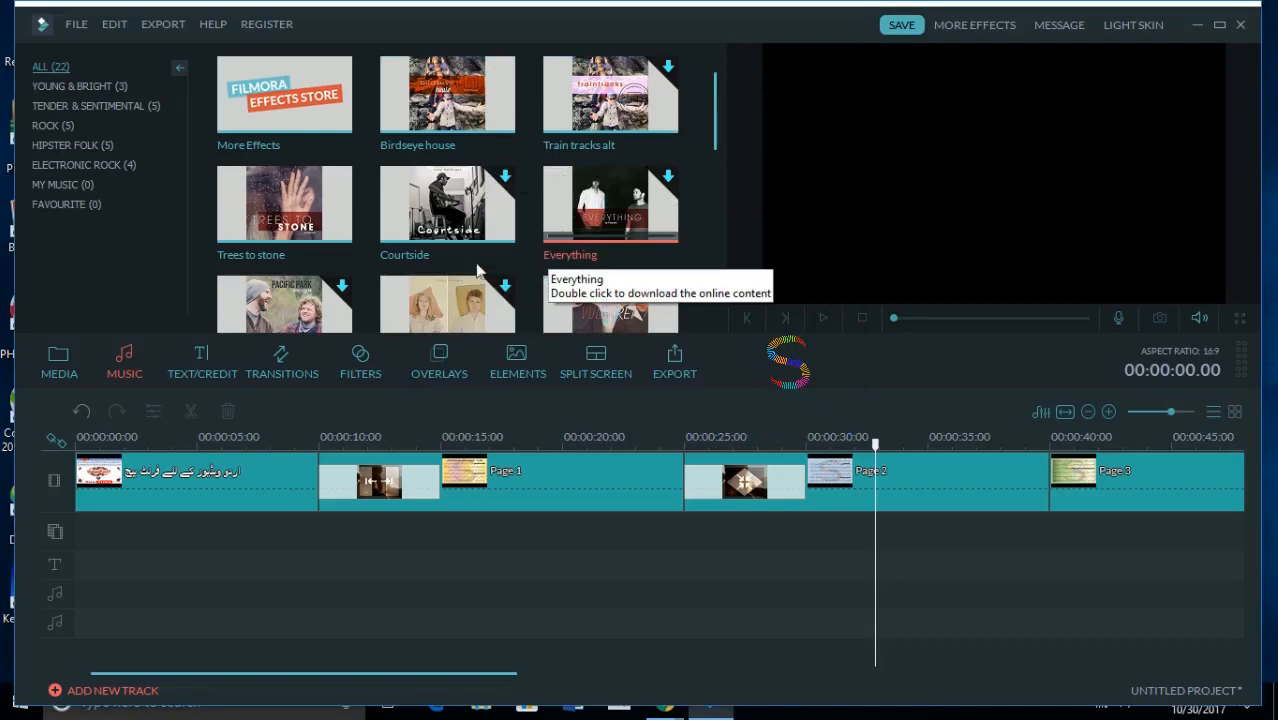
- Browse through the available transitions in the transitions library
click(270, 376)
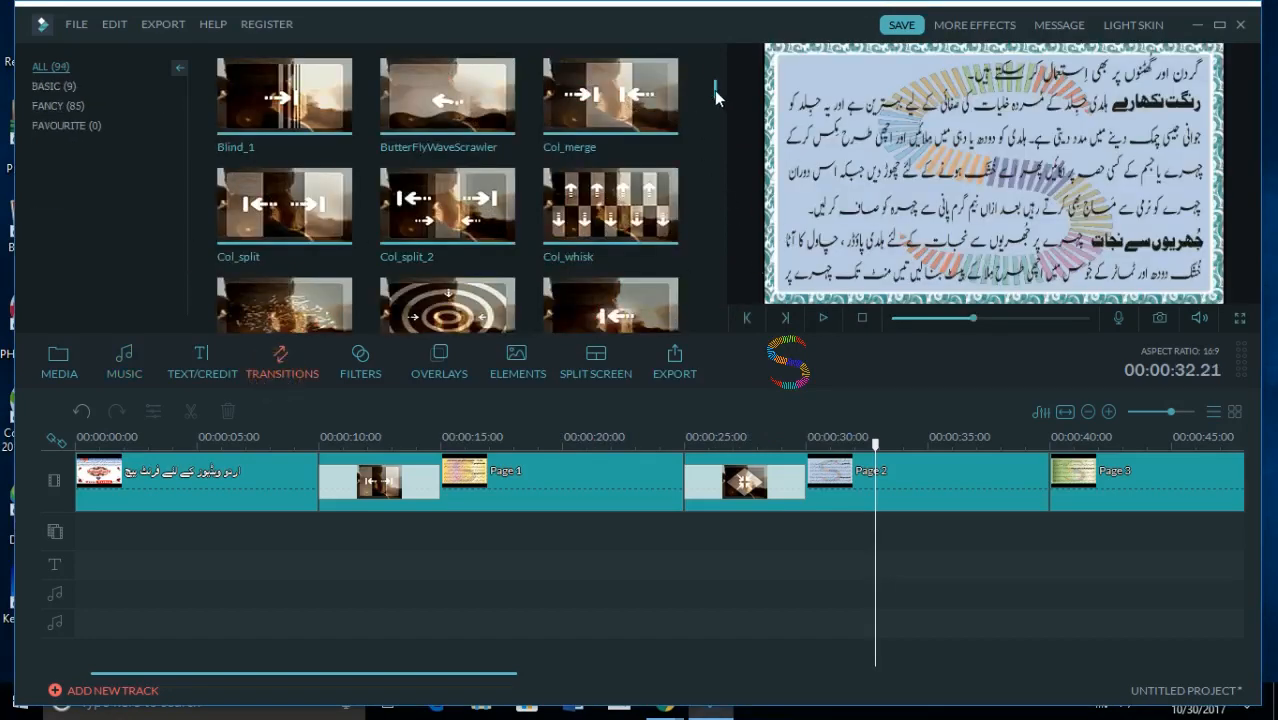
drag(716, 97, 716, 163)
scroll(715, 166, down, 2)
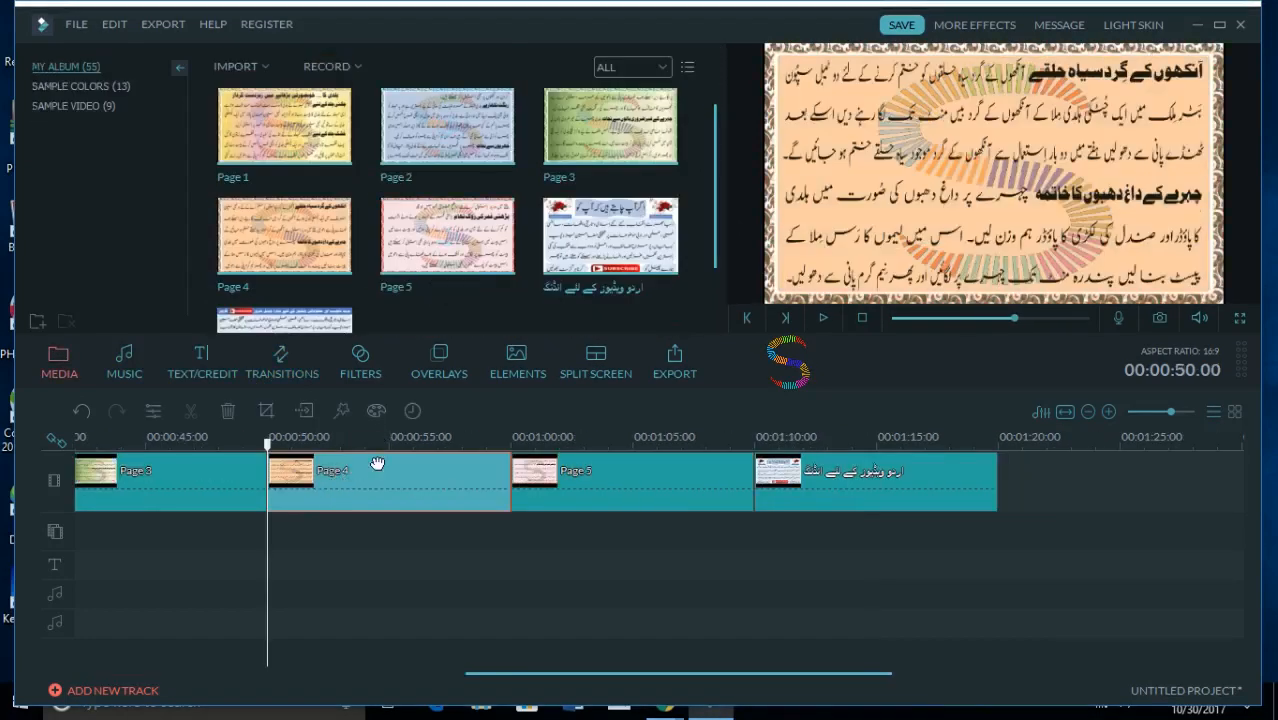
- Apply the Zoom in 1 motion preset to the Page 4 clip and confirm the setting
double_click(345, 487)
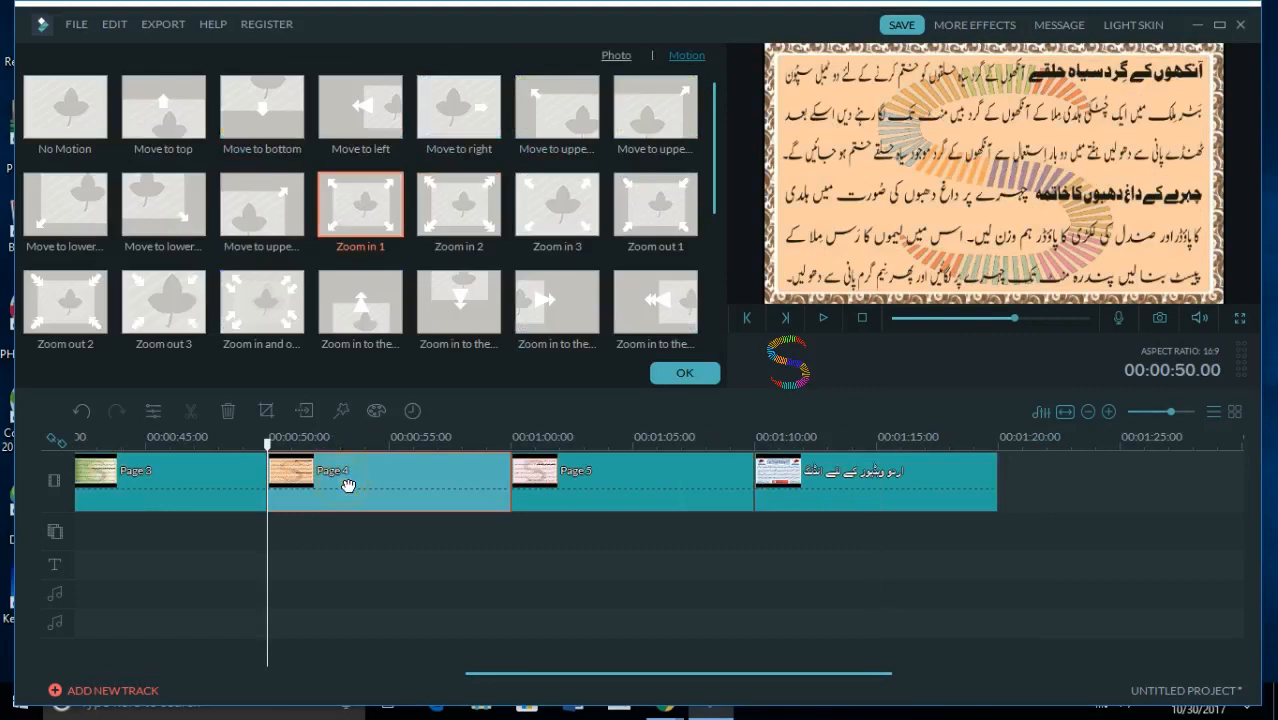
click(613, 58)
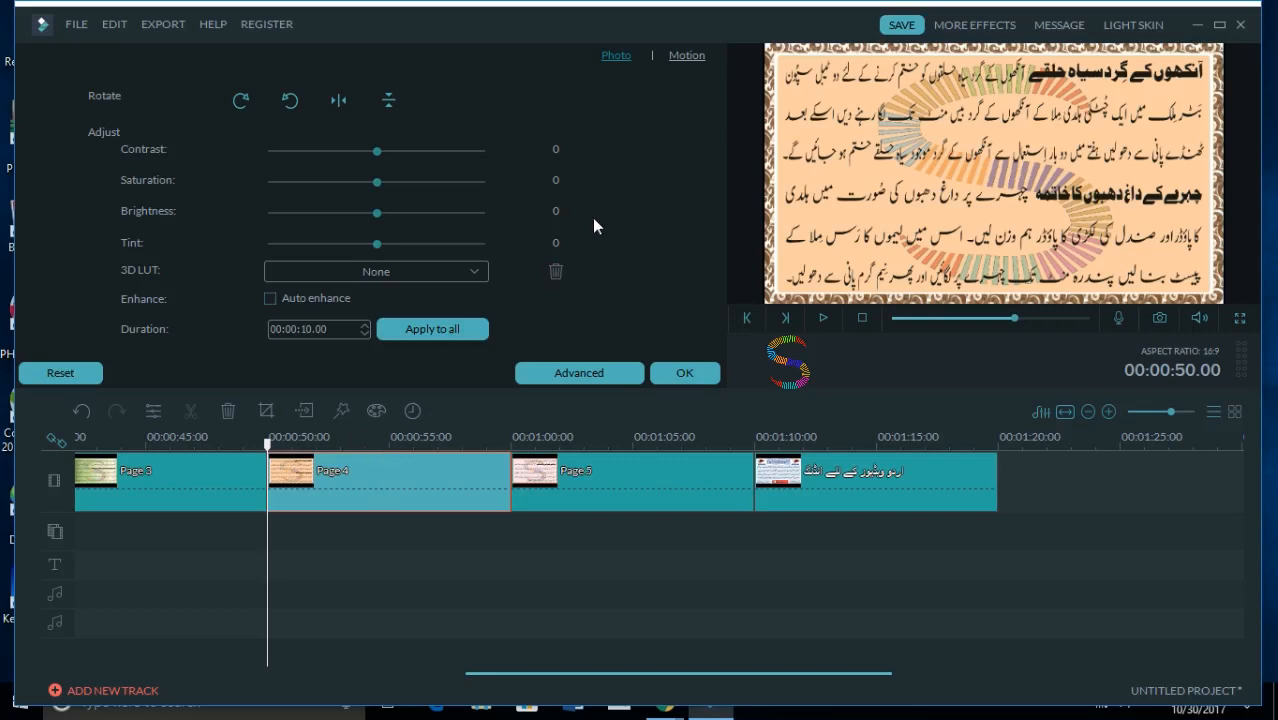
click(684, 57)
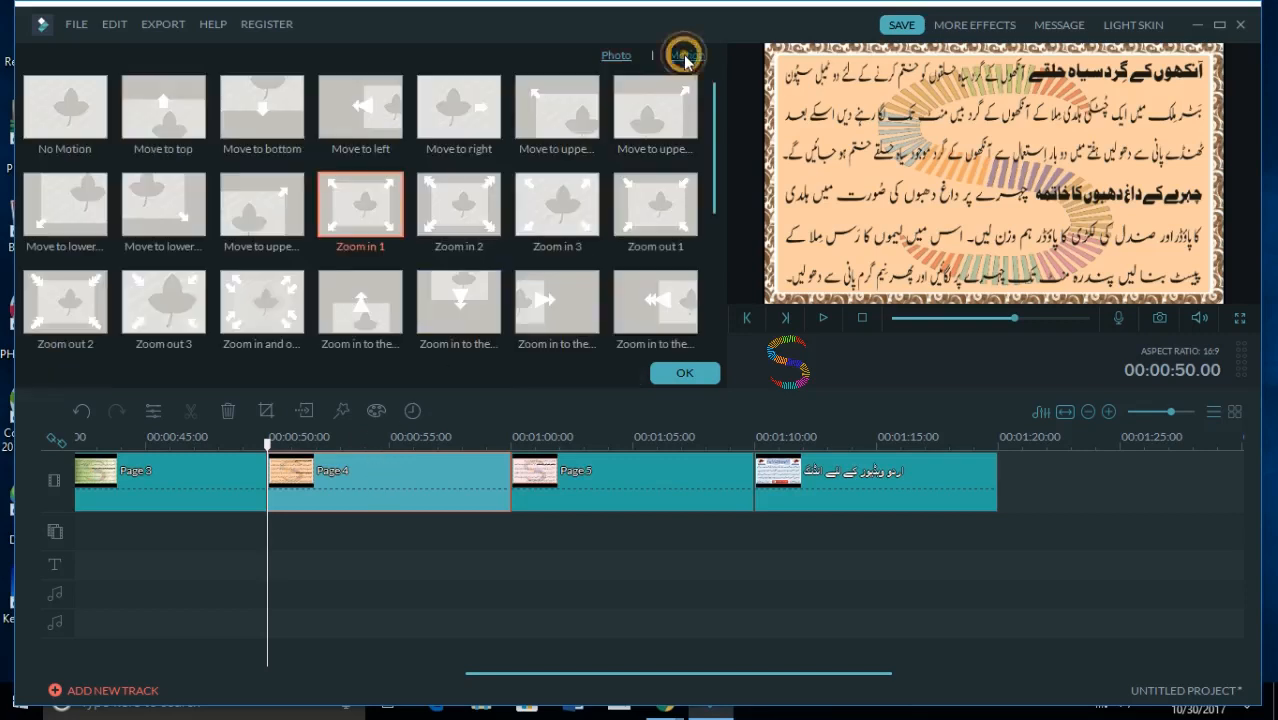
click(630, 60)
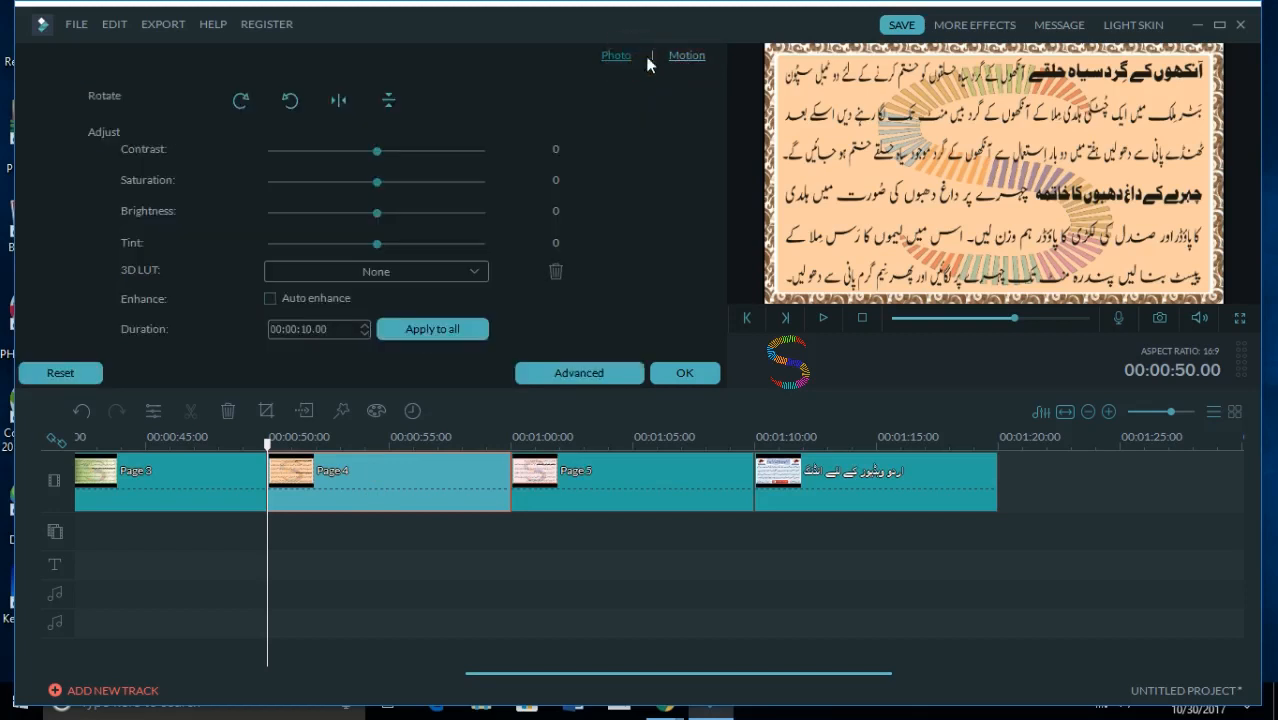
click(688, 56)
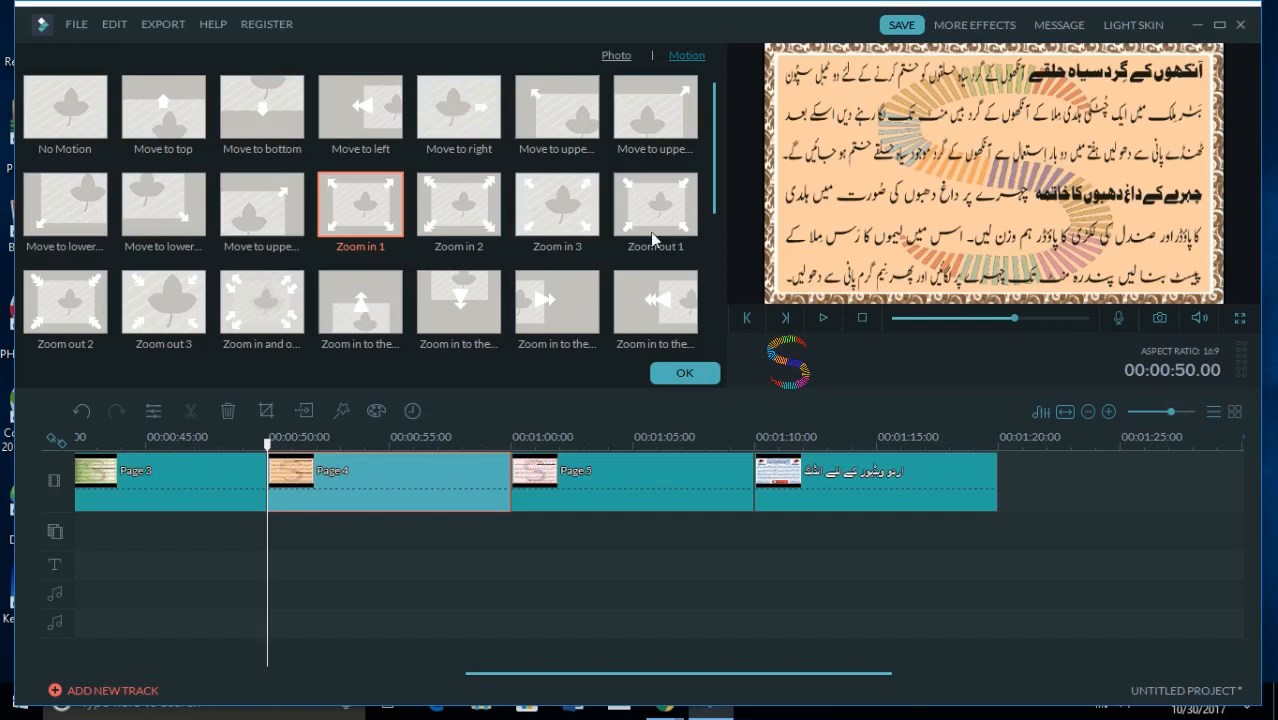
click(127, 219)
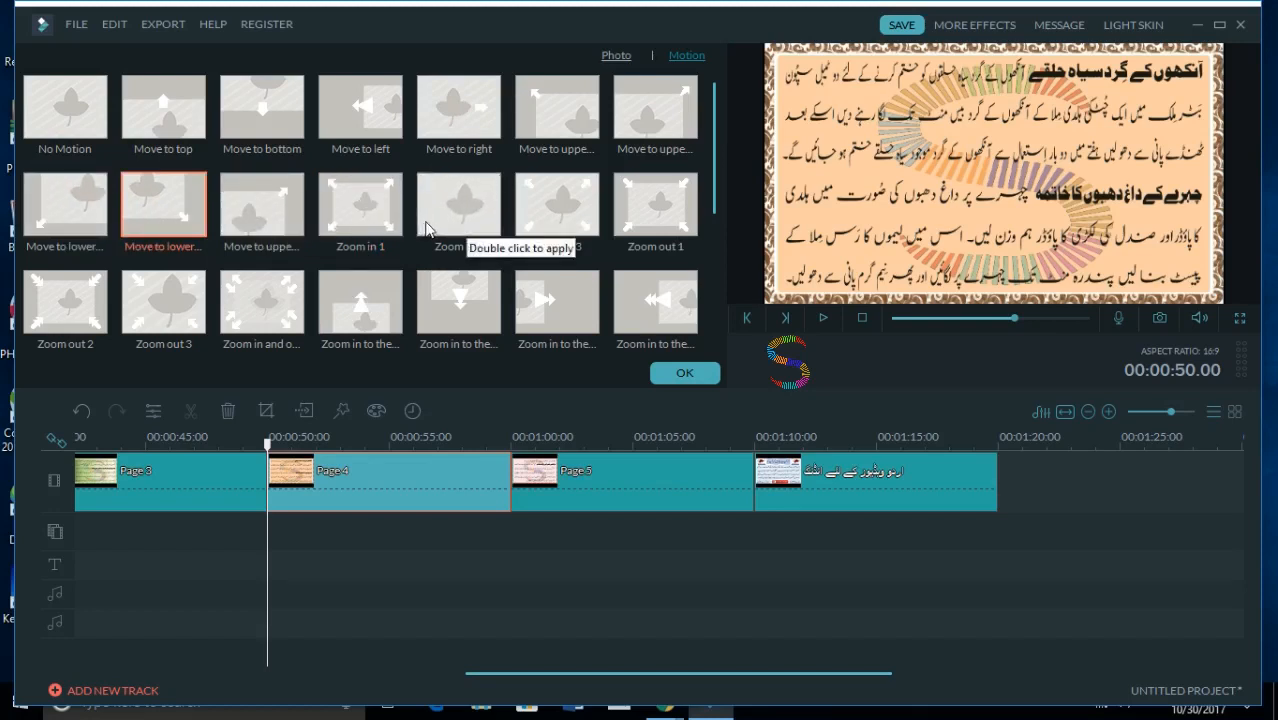
double_click(350, 205)
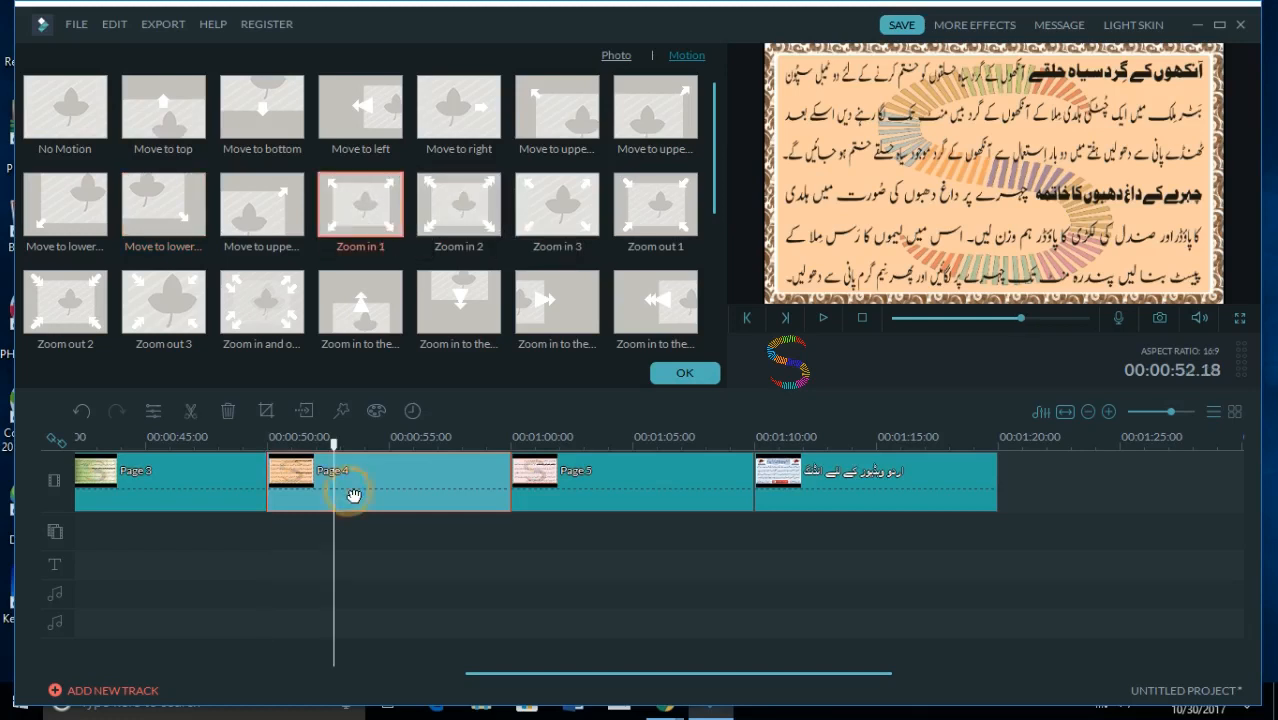
double_click(391, 198)
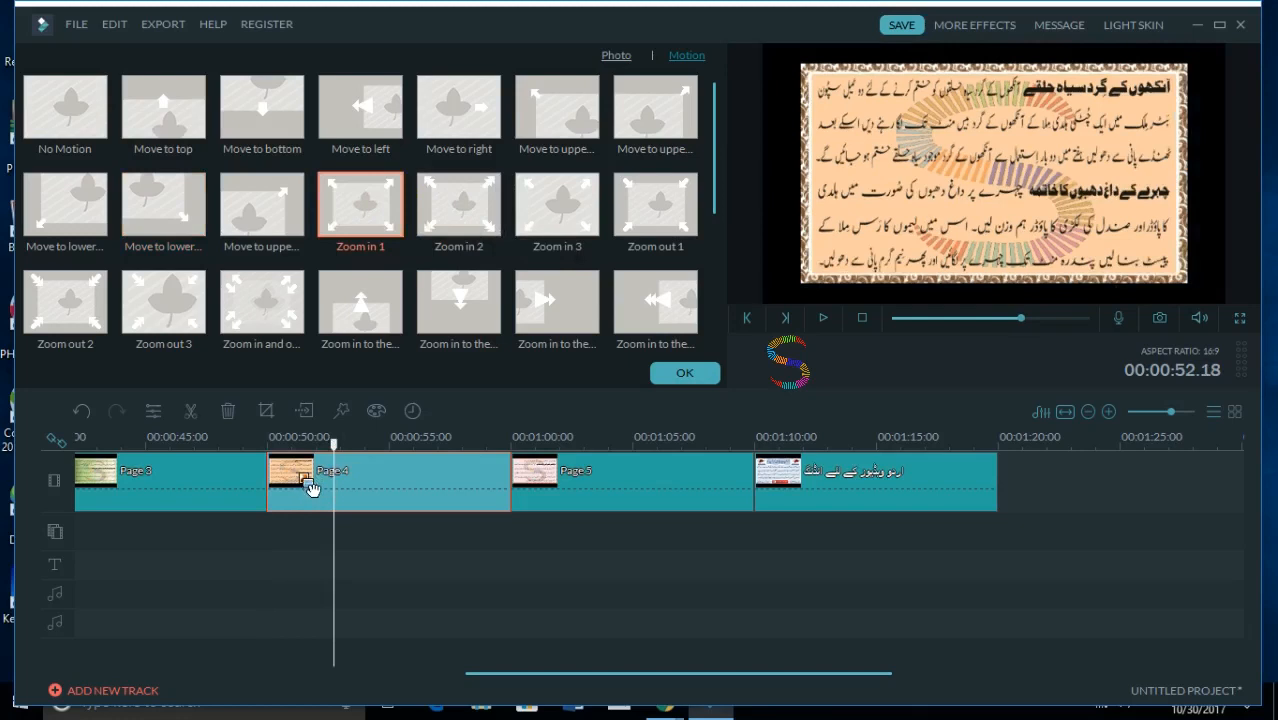
click(684, 372)
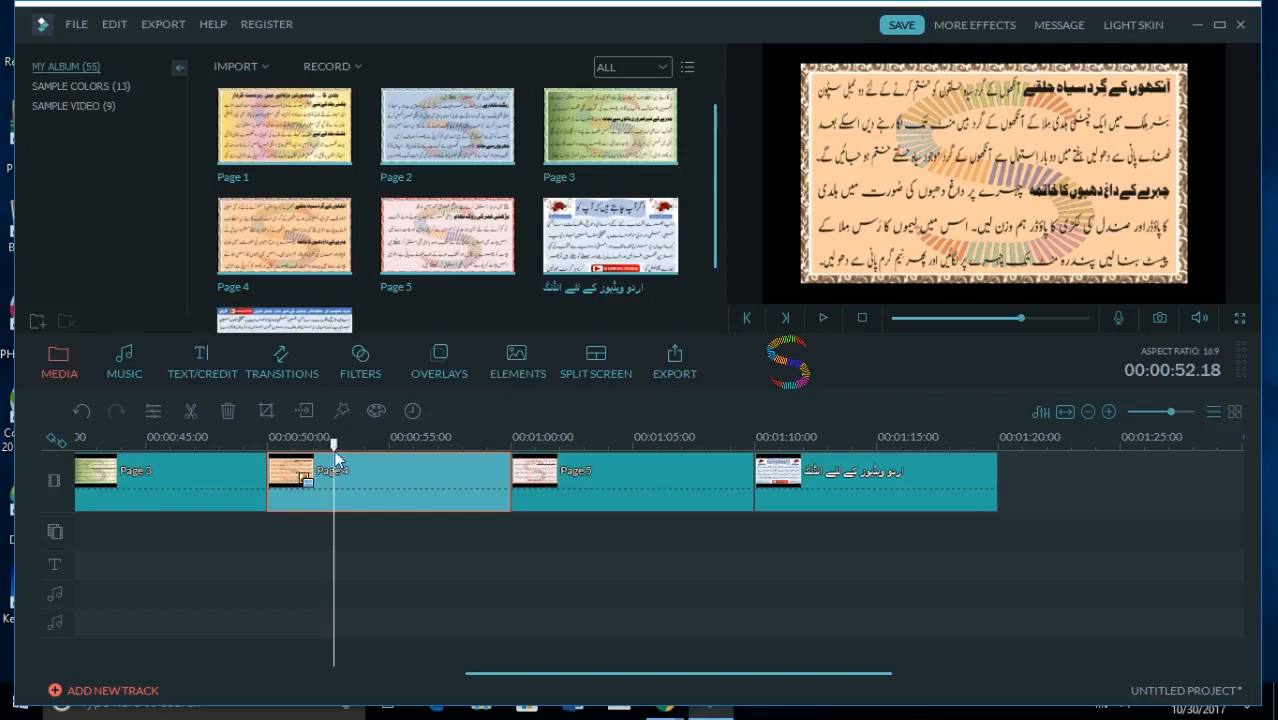
- Play the Page 4 clip from around its start to preview the zoom motion, and pause within the clip
drag(330, 444, 253, 445)
click(823, 322)
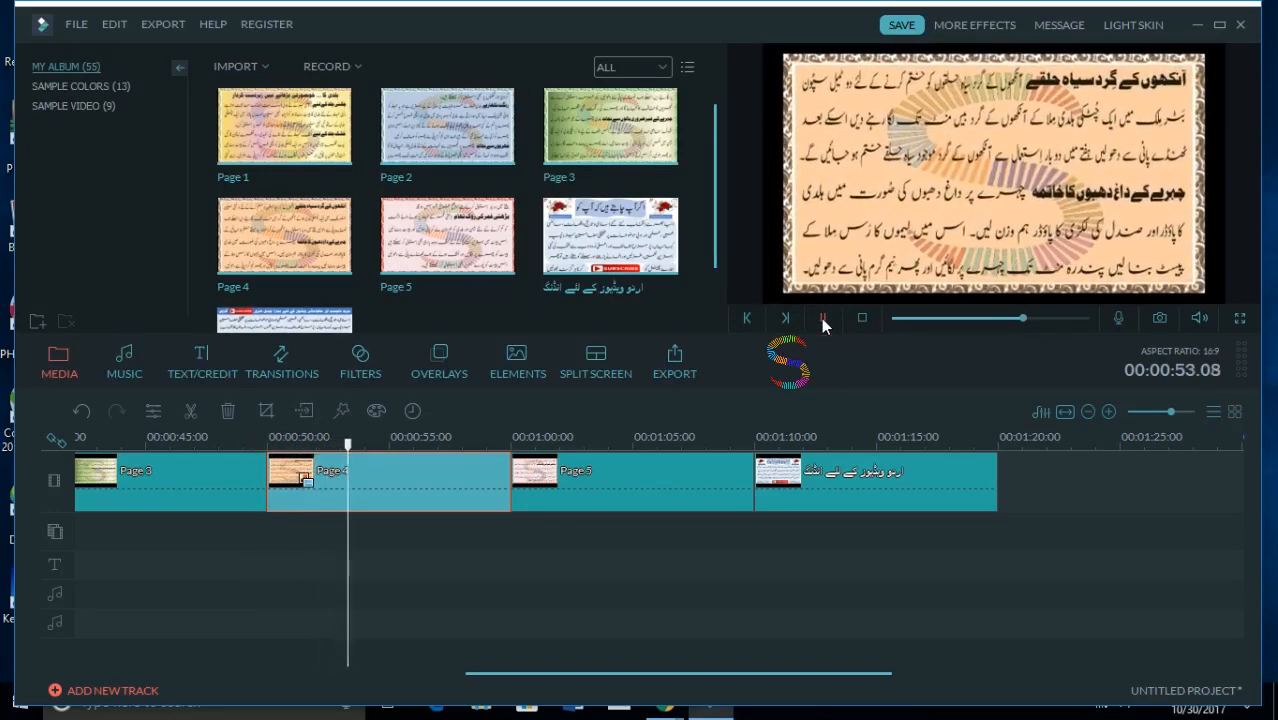
click(823, 322)
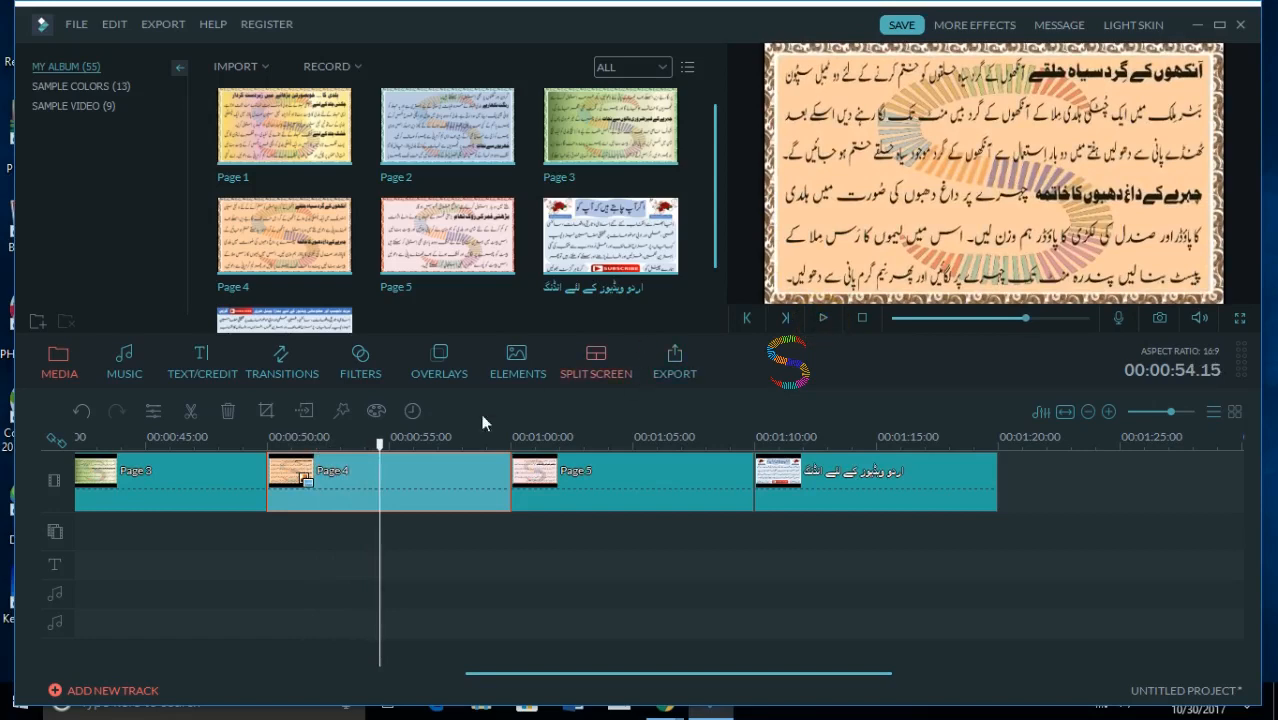
- Apply the motion preset that moves to the lower-left corner to the Page 5 clip, confirm it, and preview it from 00:00:59.03
click(618, 472)
double_click(626, 477)
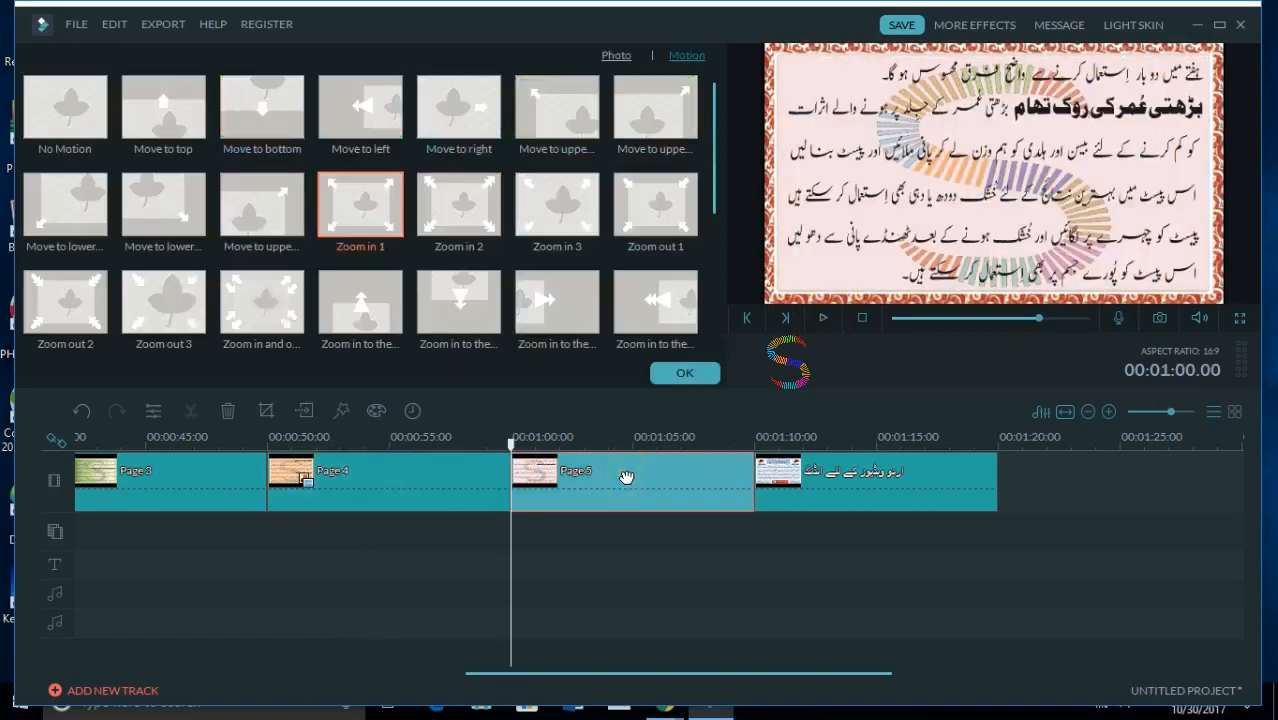
click(617, 56)
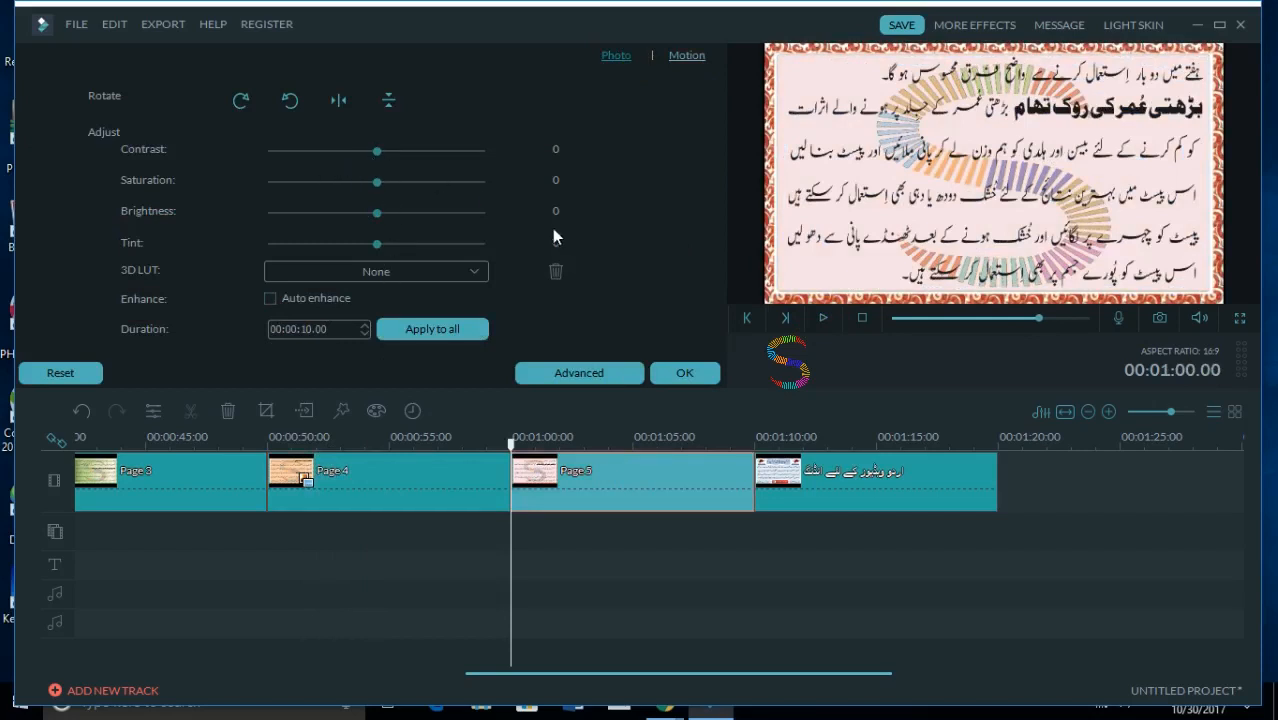
click(678, 57)
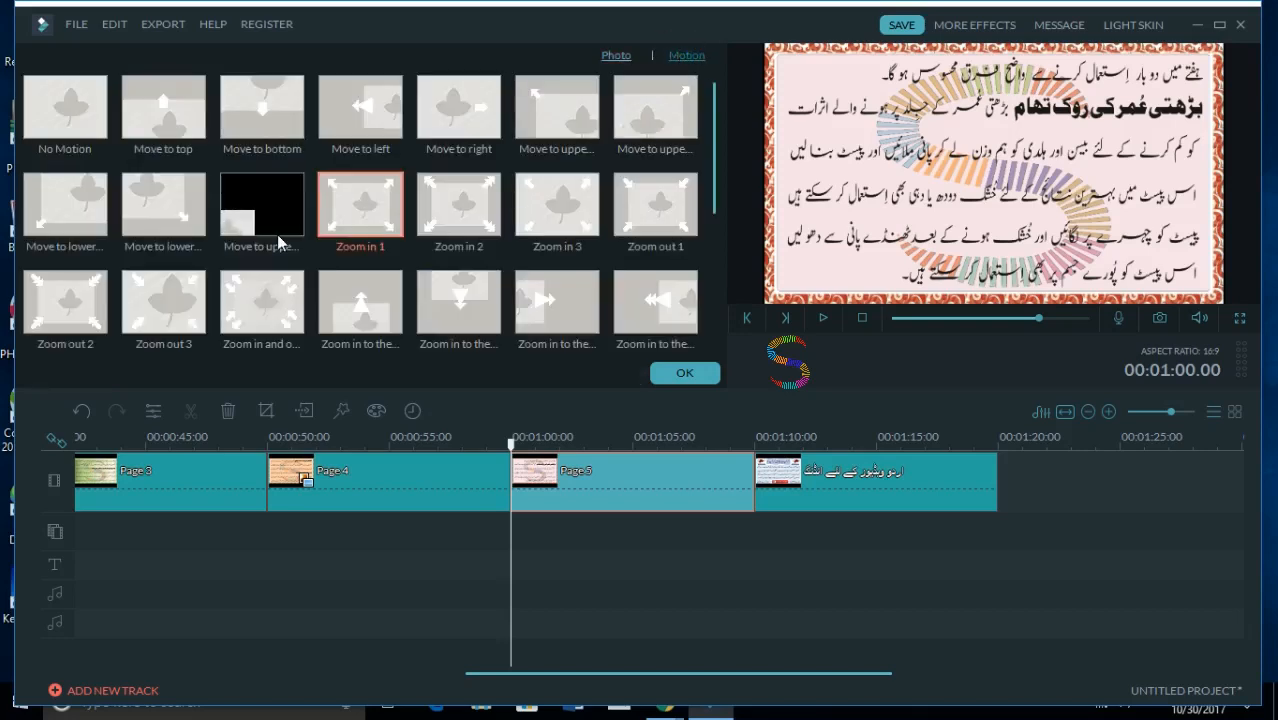
click(580, 213)
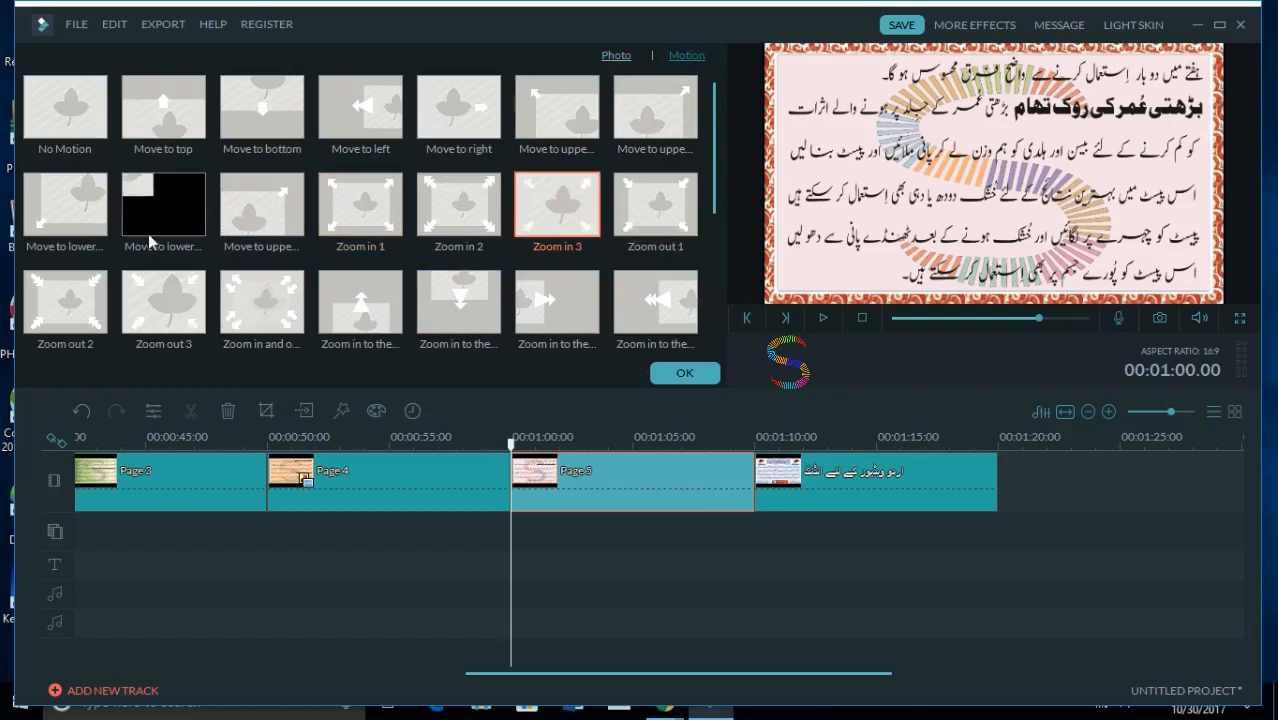
click(57, 215)
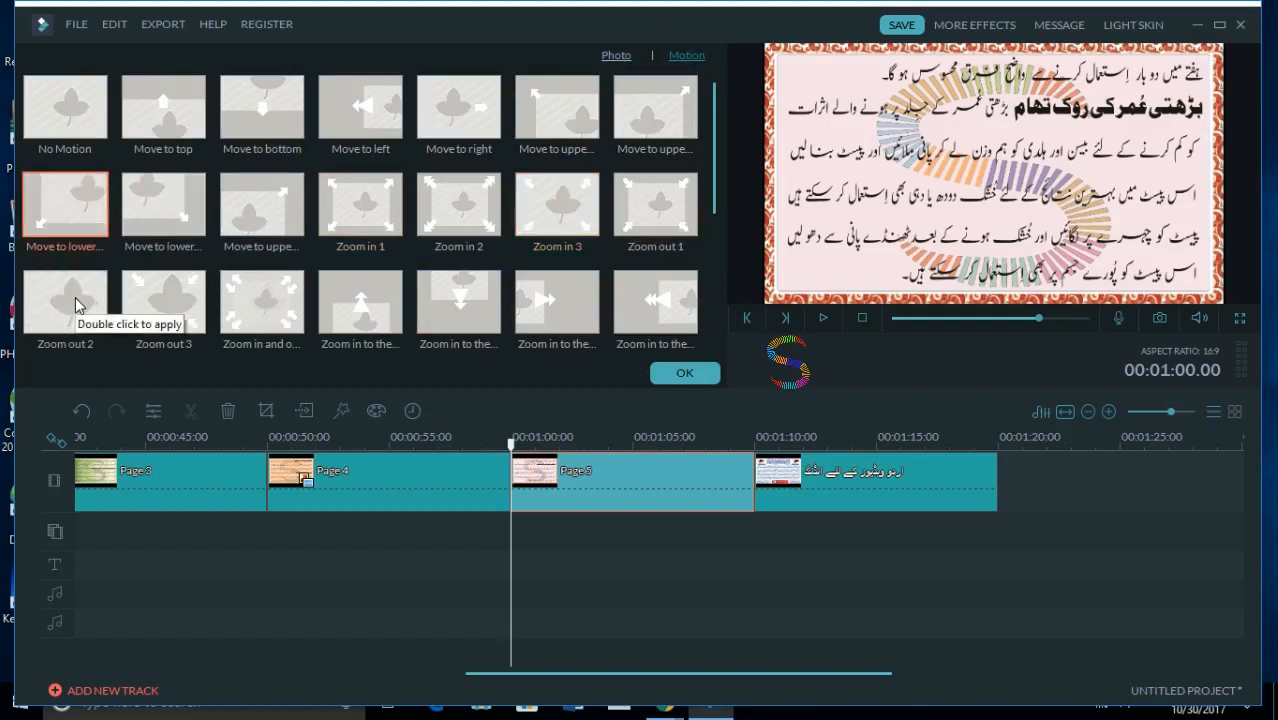
double_click(59, 212)
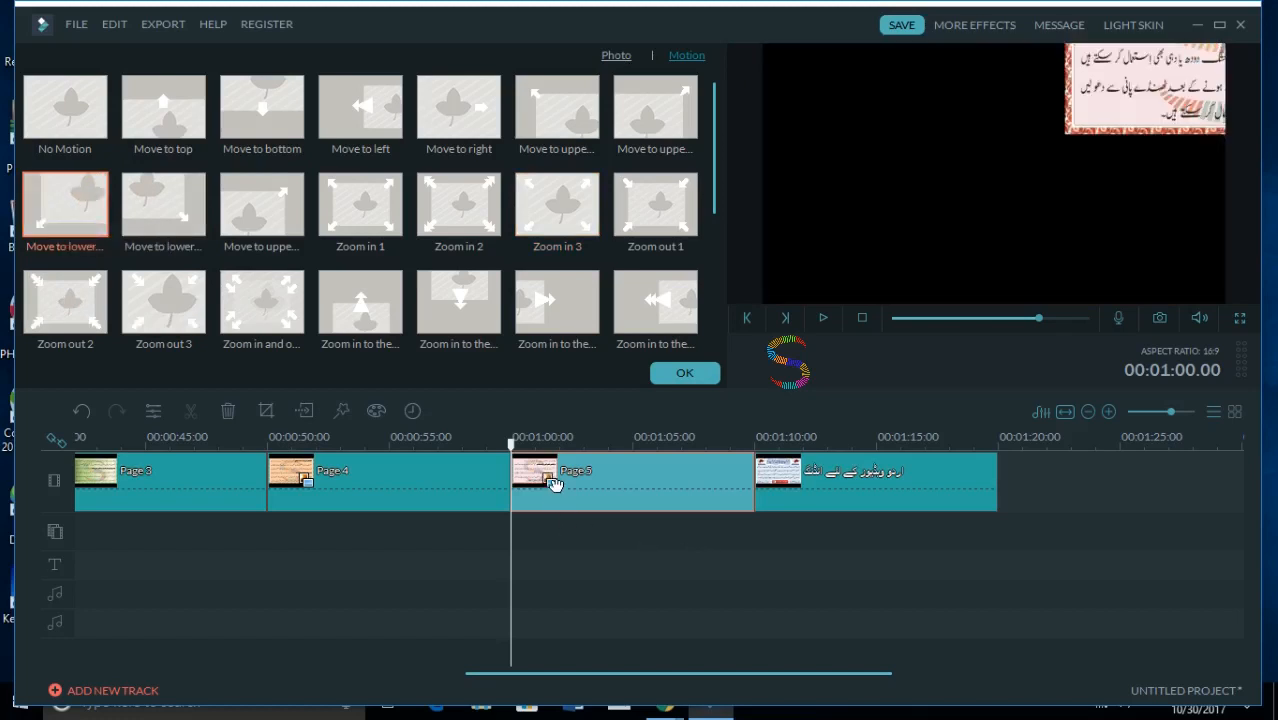
click(684, 373)
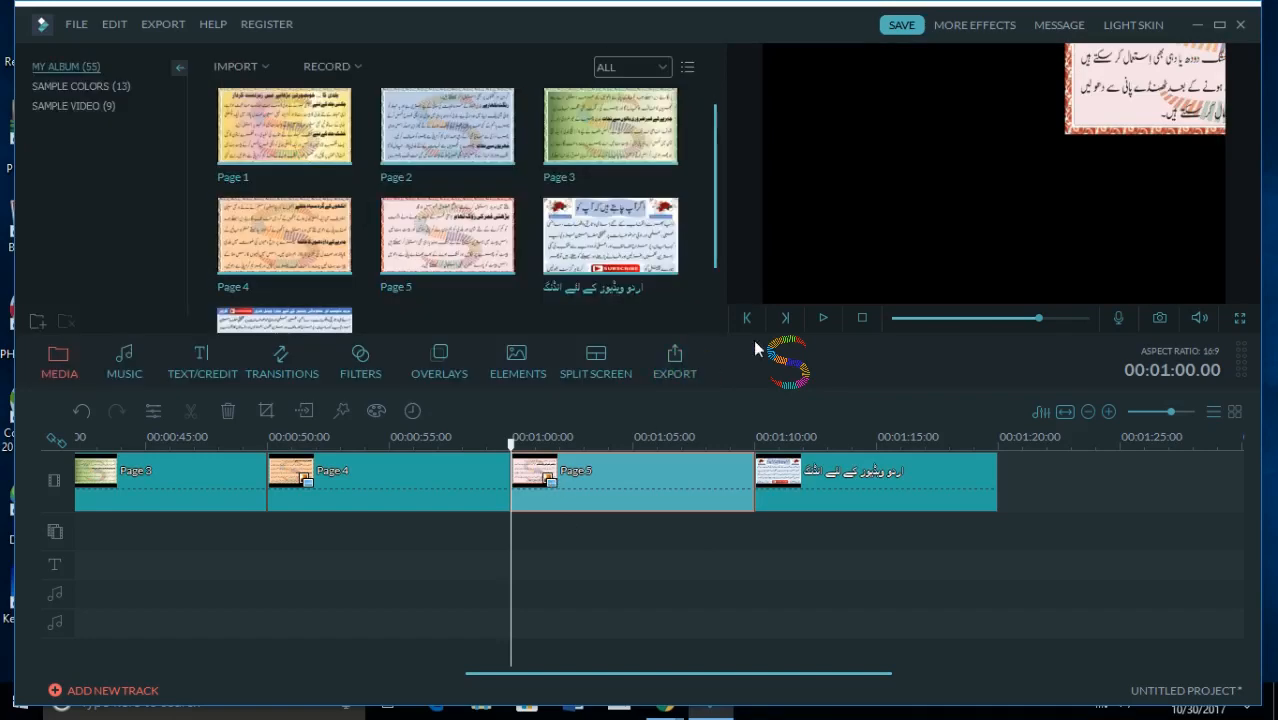
click(488, 442)
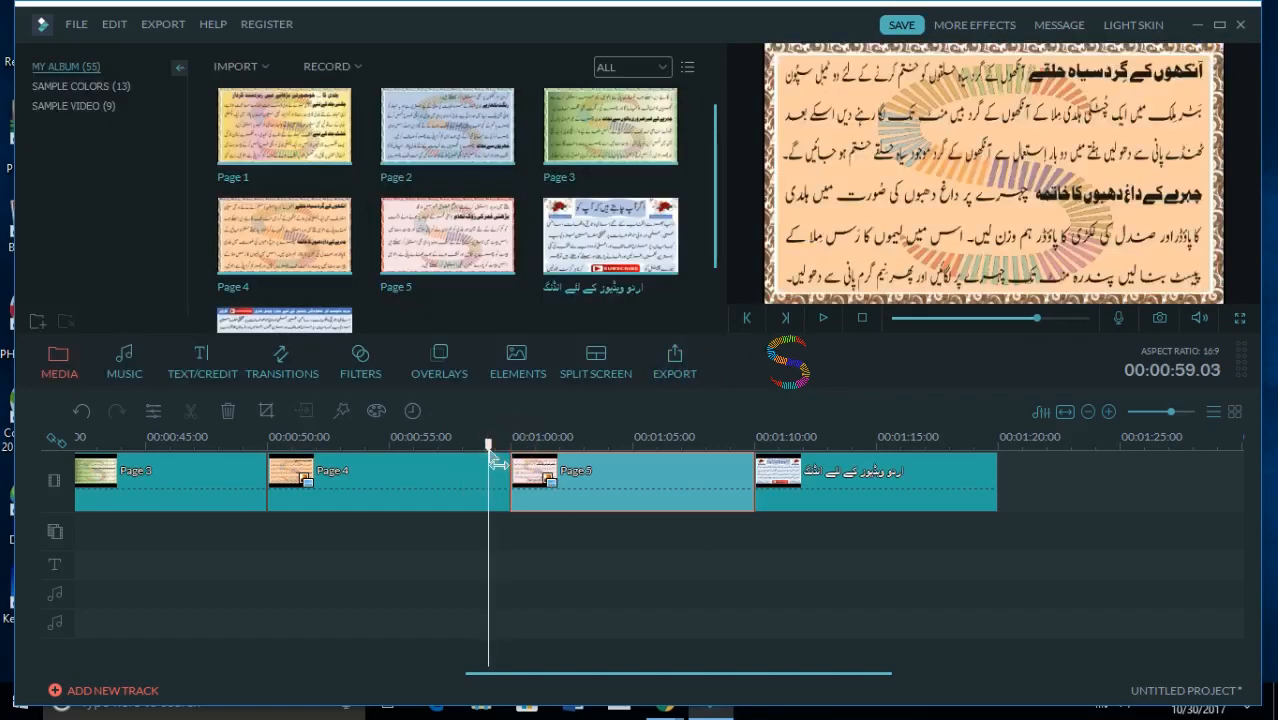
click(823, 319)
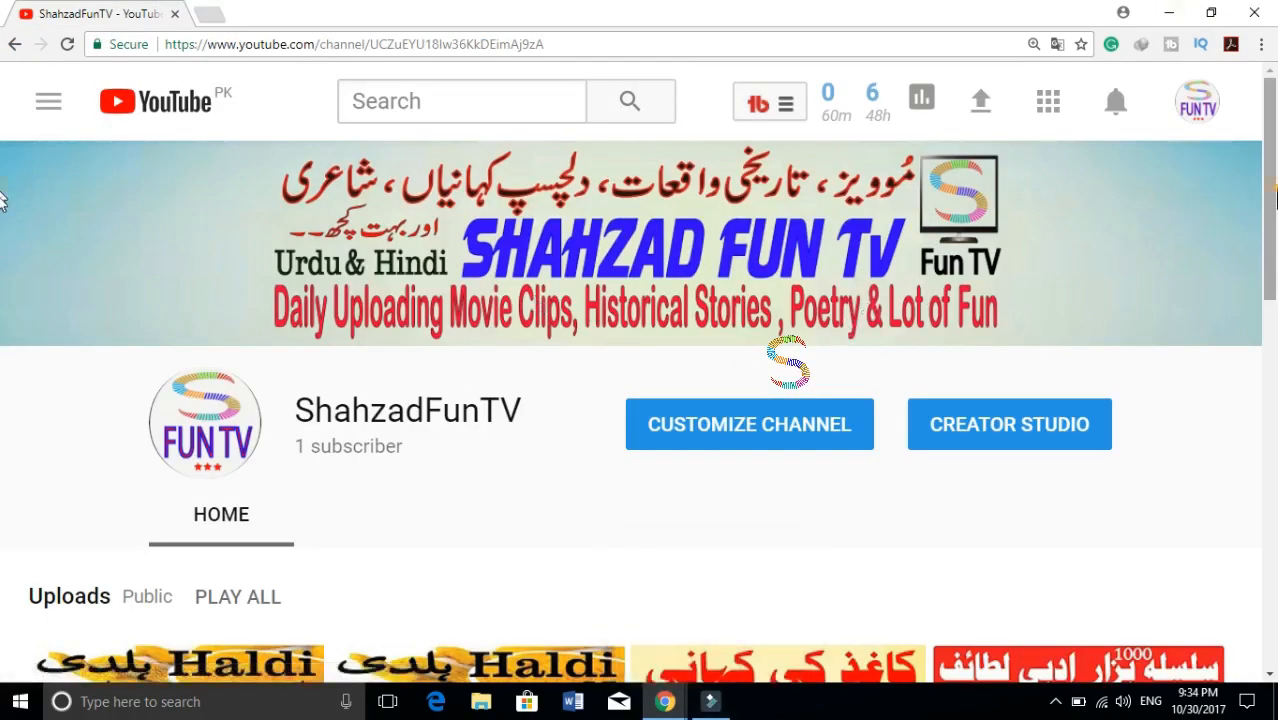
- Look through the uploaded videos on the YouTube channel page, then minimize the browser and switch back to Filmora
drag(1275, 197, 1270, 274)
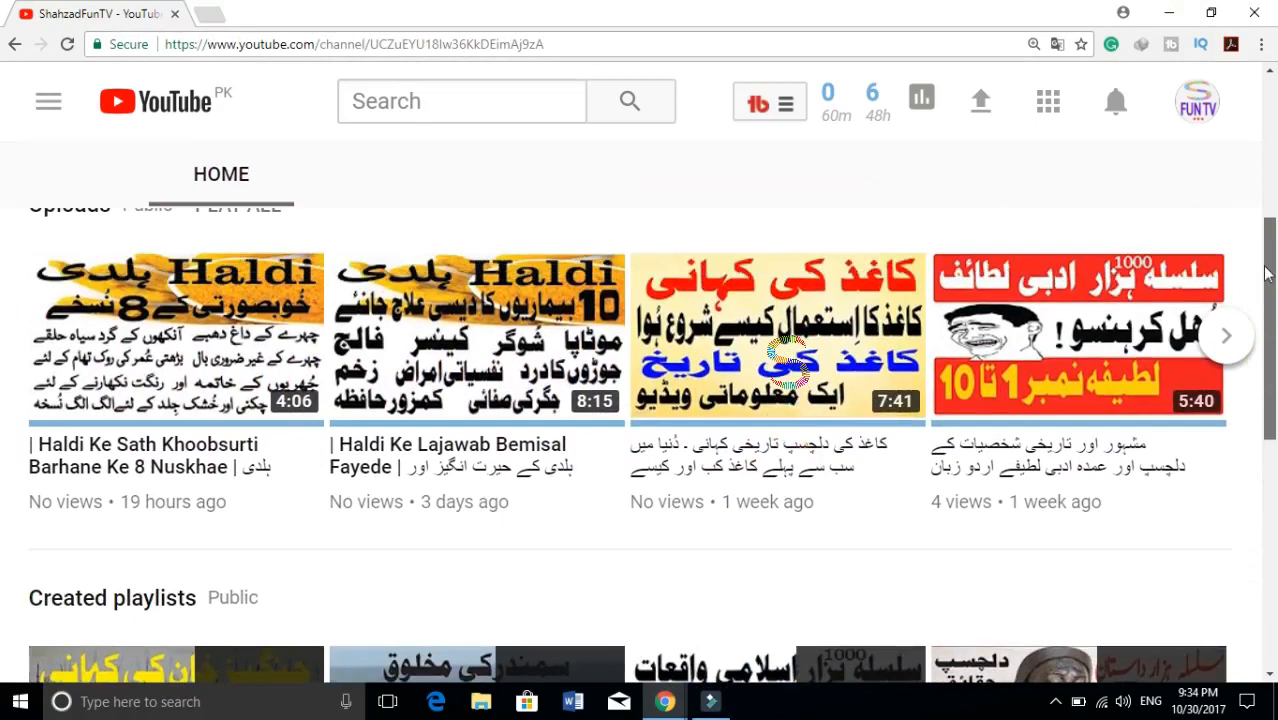
click(1223, 348)
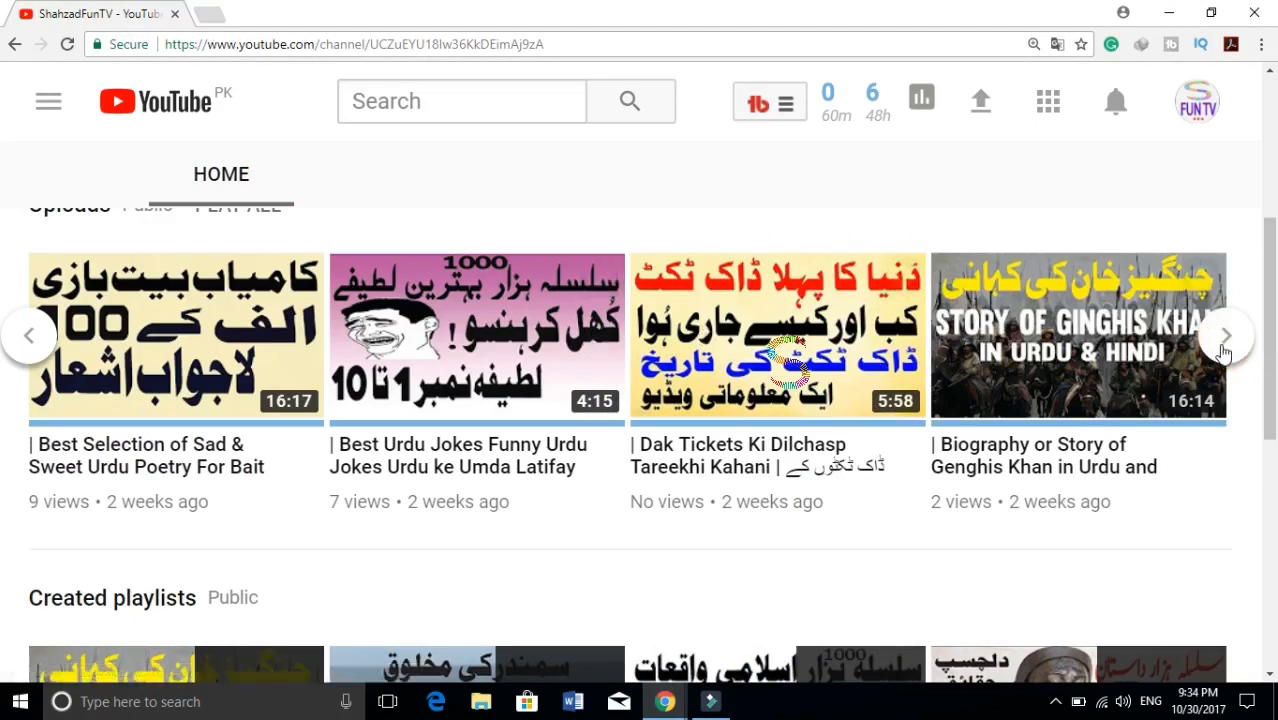
click(1224, 337)
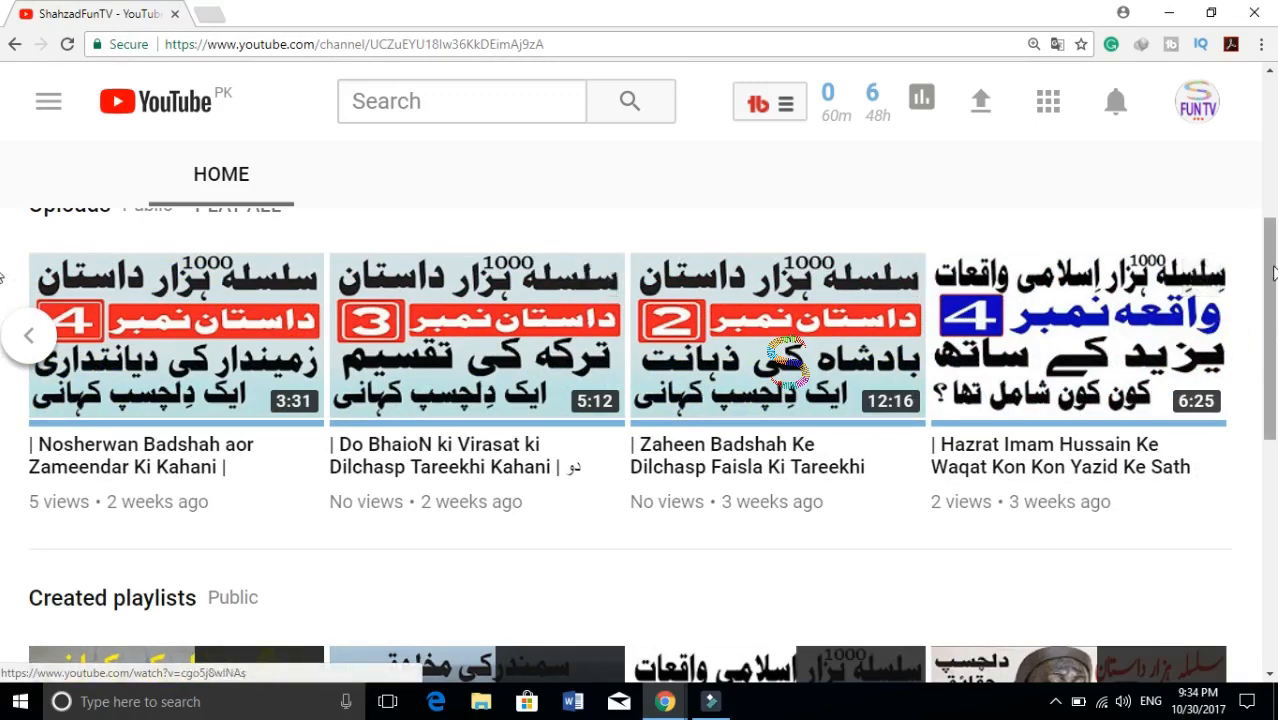
drag(1274, 267, 1238, 75)
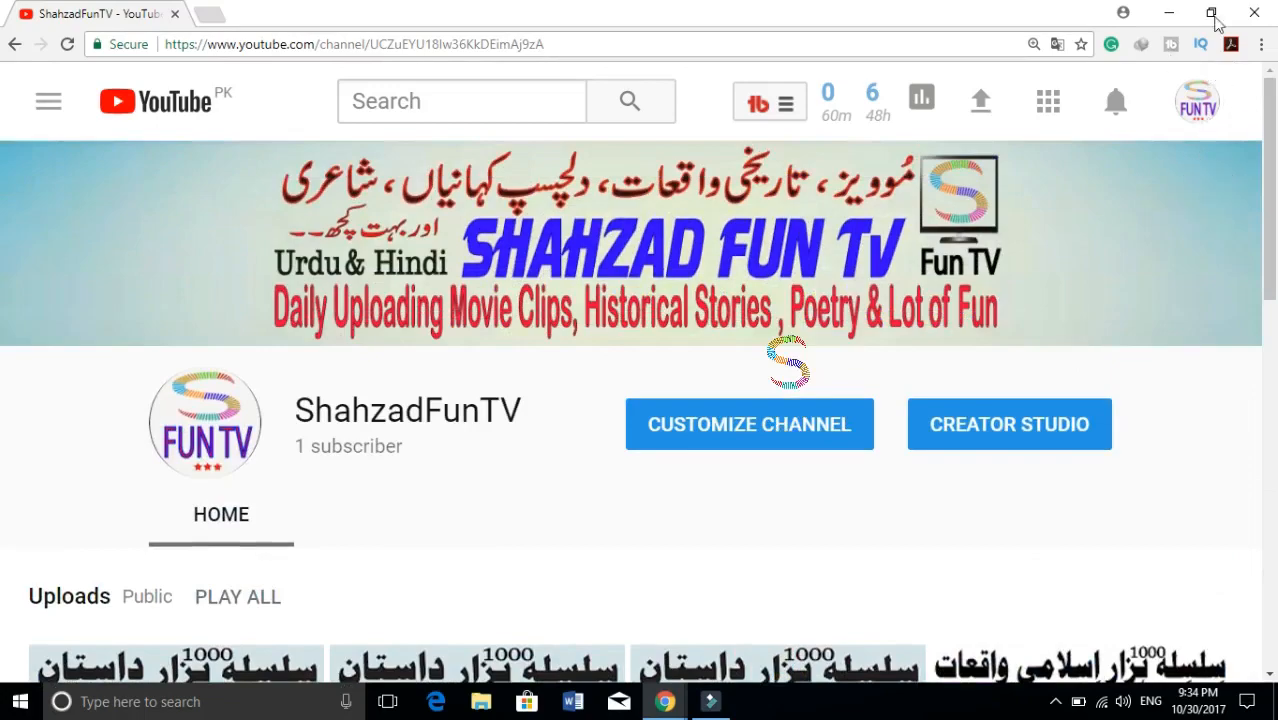
click(1170, 12)
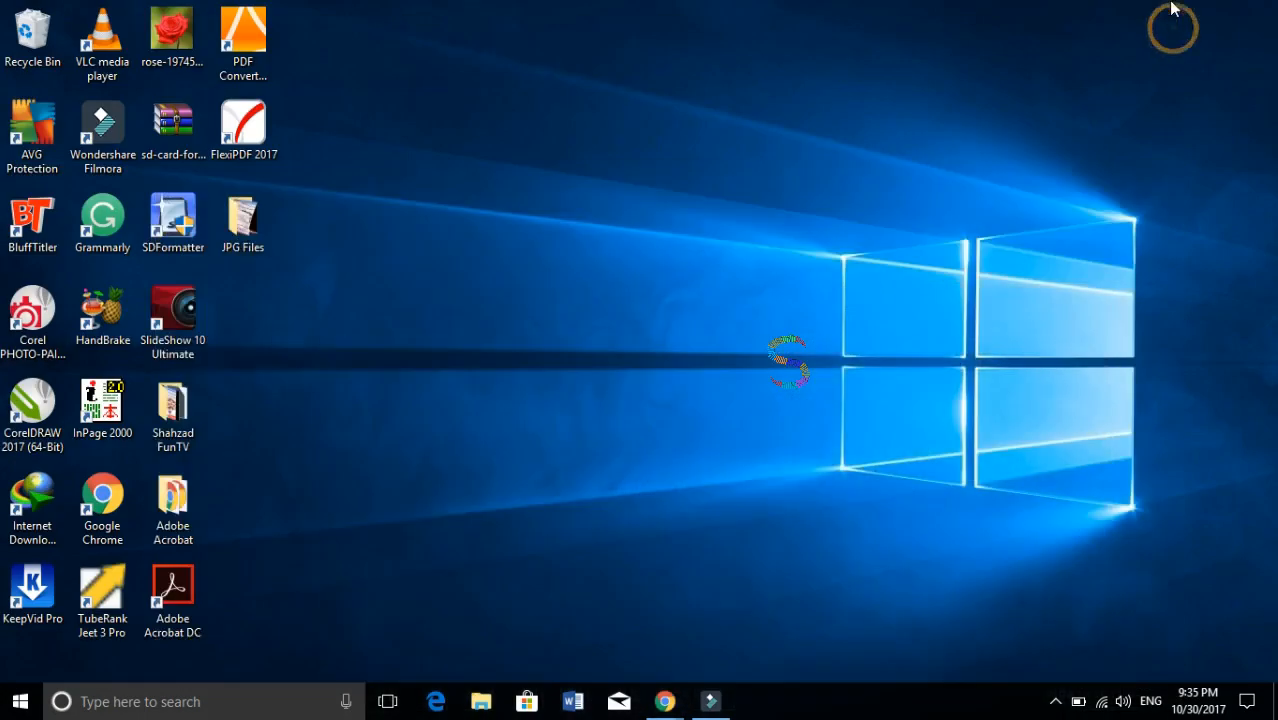
click(711, 701)
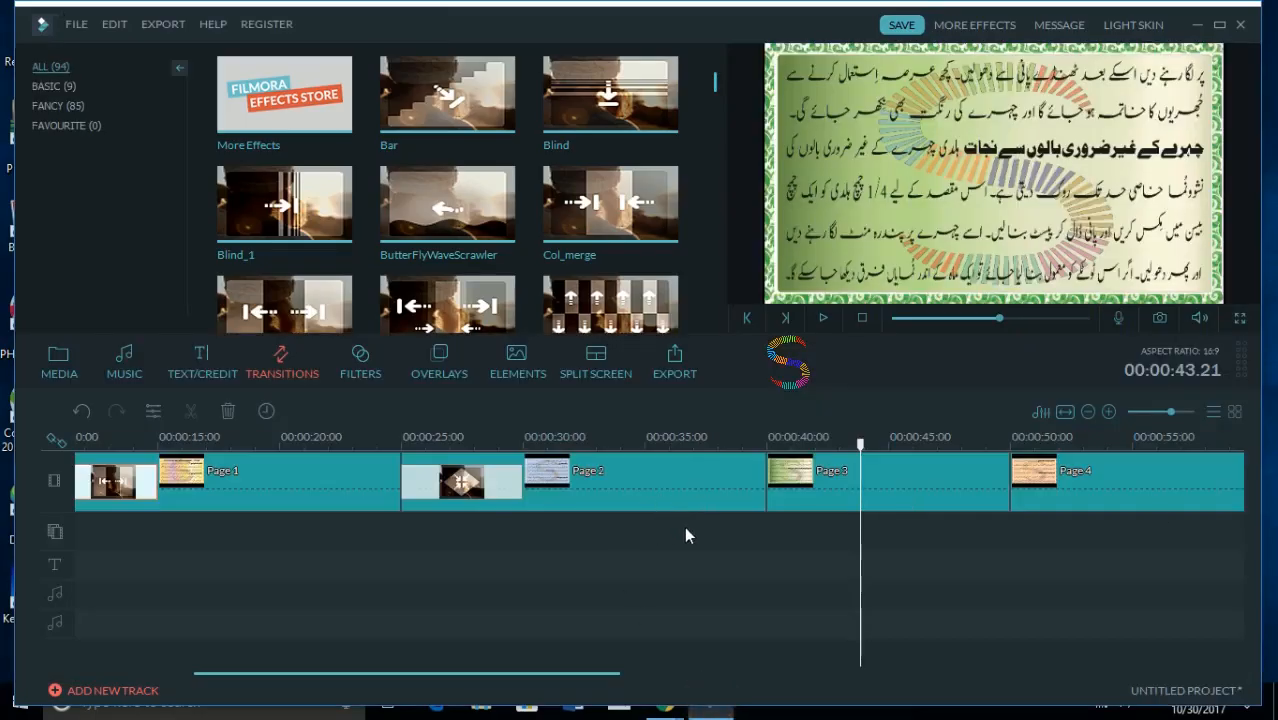